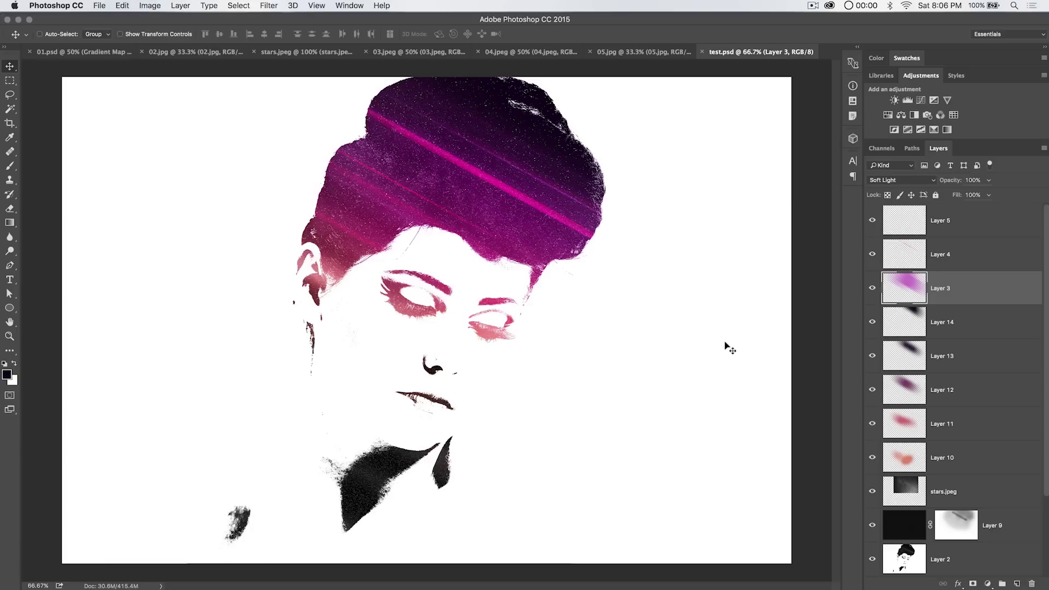
Step: Switch to the 02.jpg portrait and add a Threshold adjustment layer with a threshold level of 100
{"action": "left_click", "coordinate": [194, 53]}
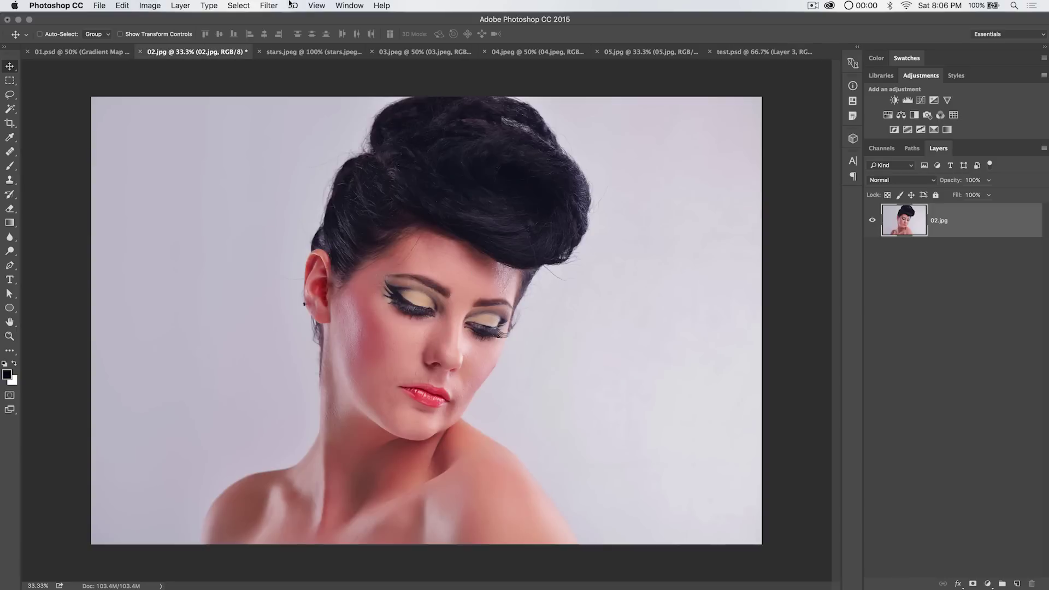
{"action": "left_click", "coordinate": [301, 53]}
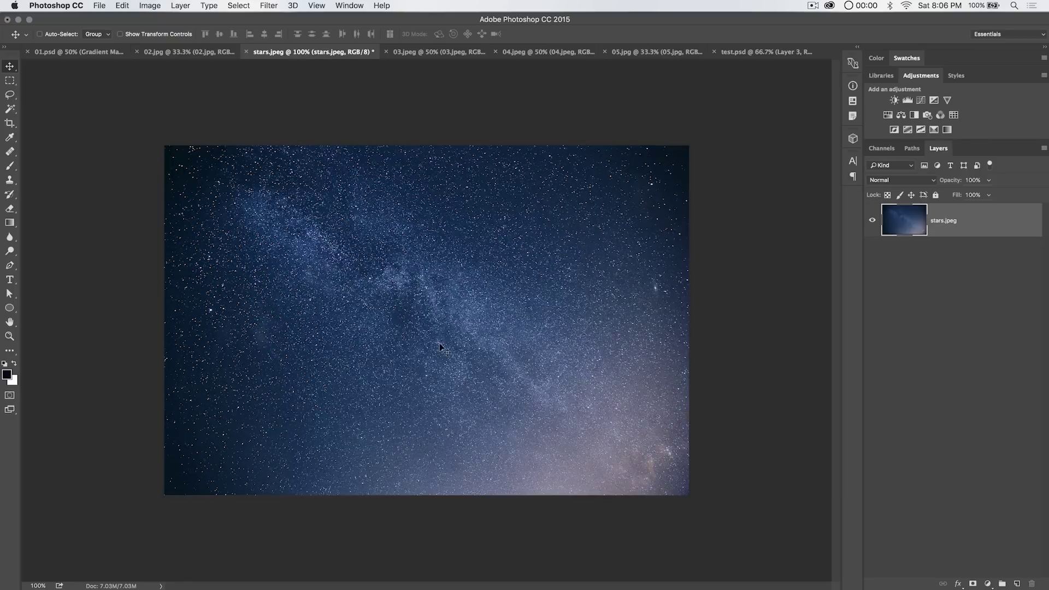
{"action": "left_click", "coordinate": [195, 52]}
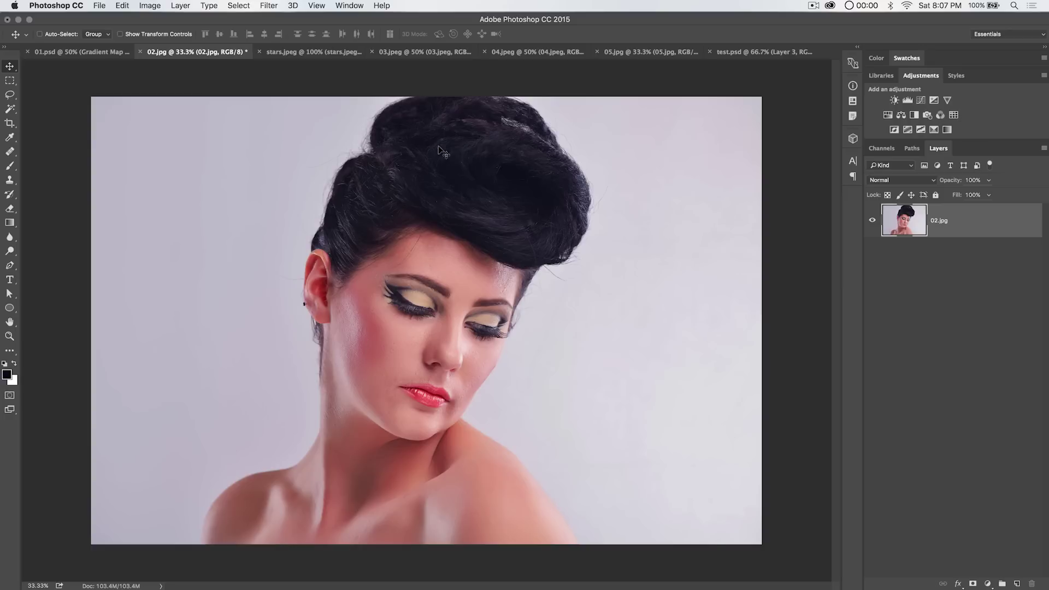
{"action": "left_click", "coordinate": [155, 6]}
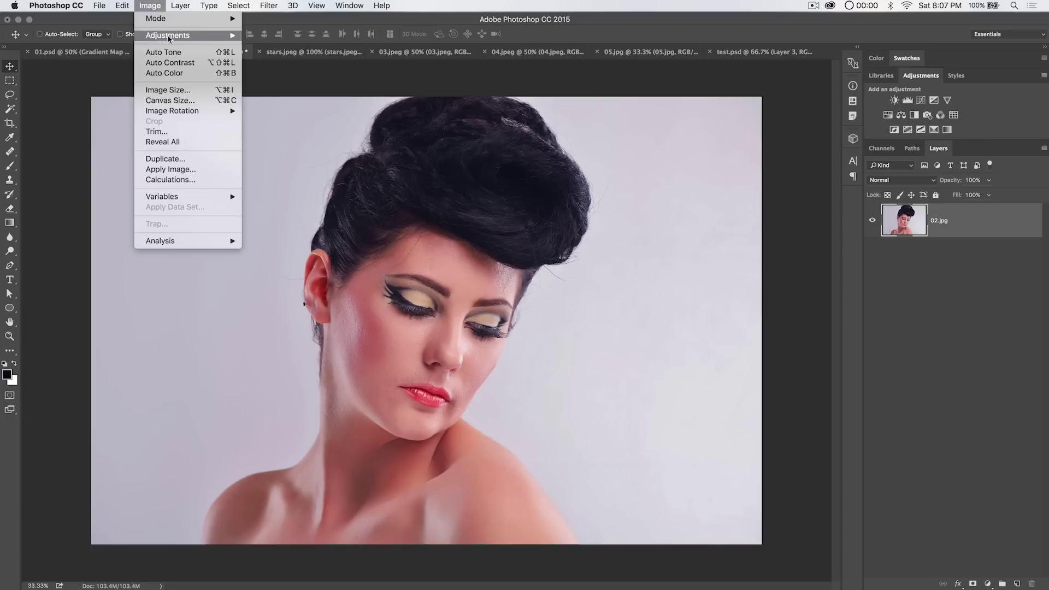
{"action": "mouse_move", "coordinate": [171, 39]}
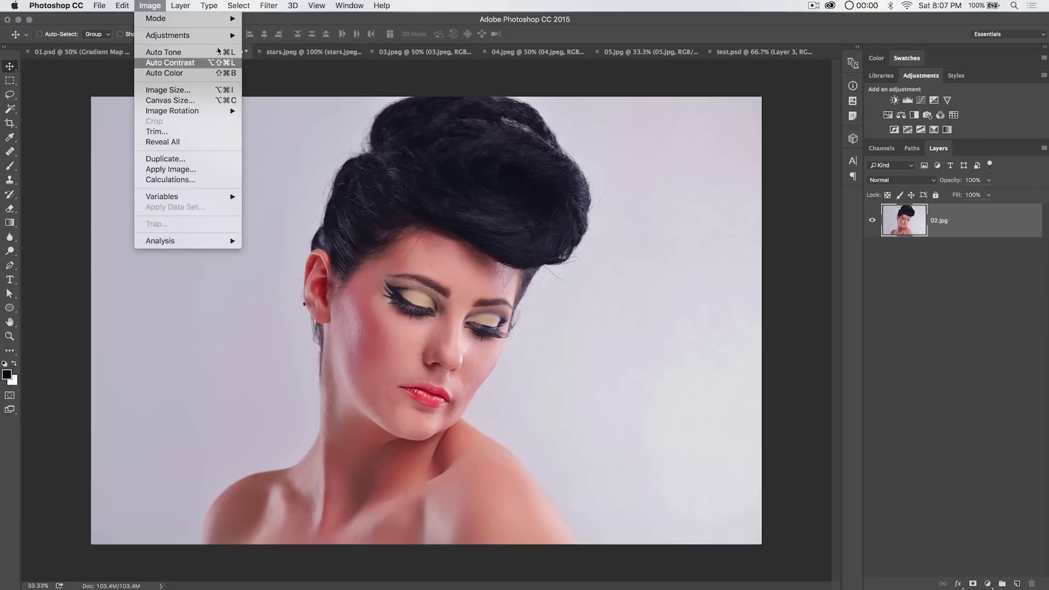
{"action": "mouse_move", "coordinate": [187, 8]}
{"action": "mouse_move", "coordinate": [235, 149]}
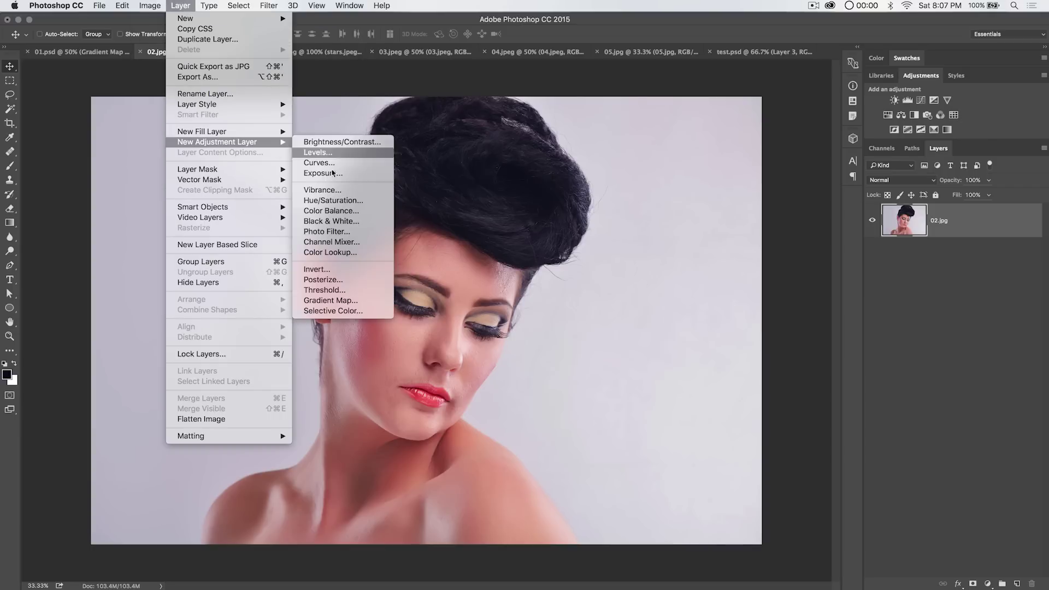
{"action": "left_click", "coordinate": [328, 292]}
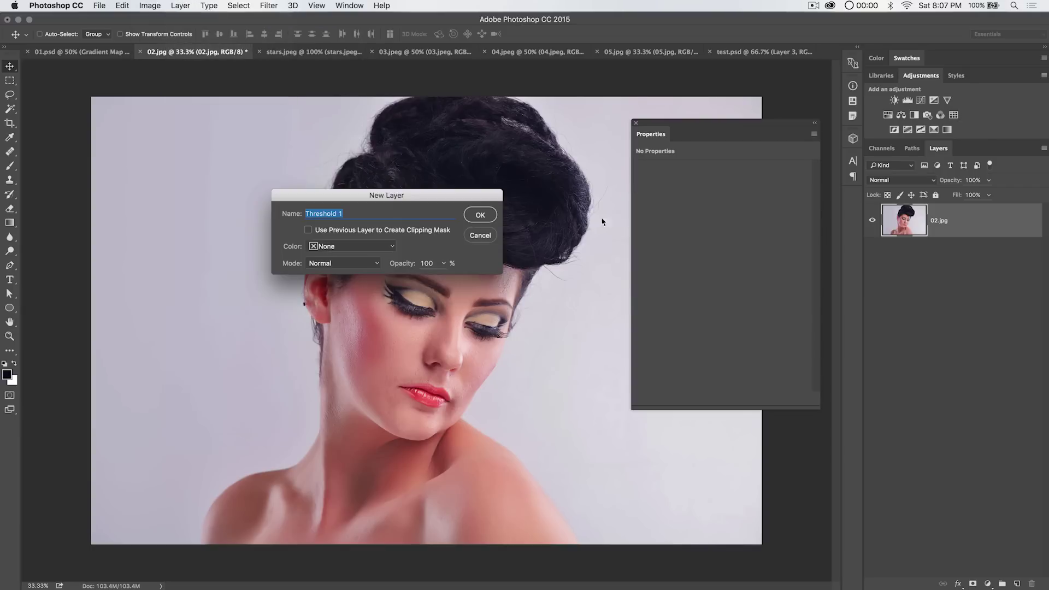
{"action": "left_click", "coordinate": [469, 216]}
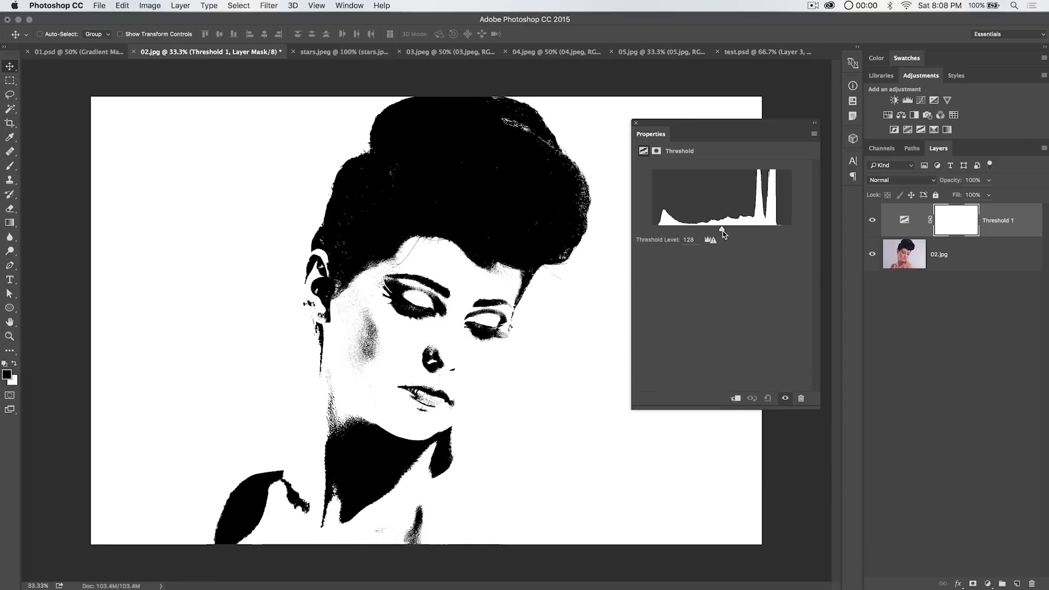
{"action": "mouse_move", "coordinate": [723, 232]}
{"action": "left_mouse_down"}
{"action": "mouse_move", "coordinate": [770, 235]}
{"action": "mouse_move", "coordinate": [706, 240]}
{"action": "left_mouse_up"}
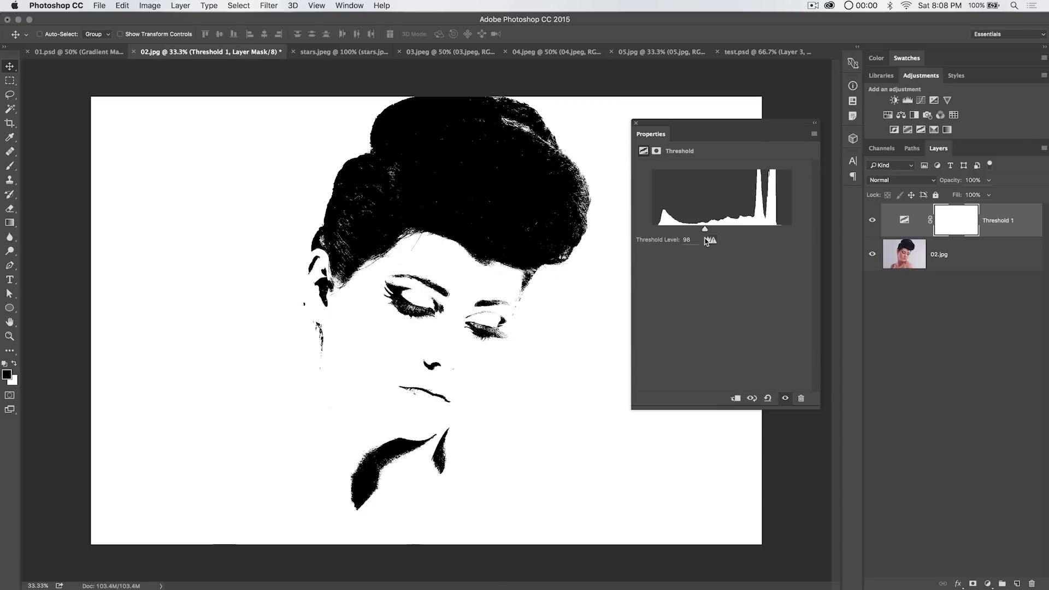
{"action": "left_click_drag", "start_coordinate": [704, 231], "coordinate": [705, 230]}
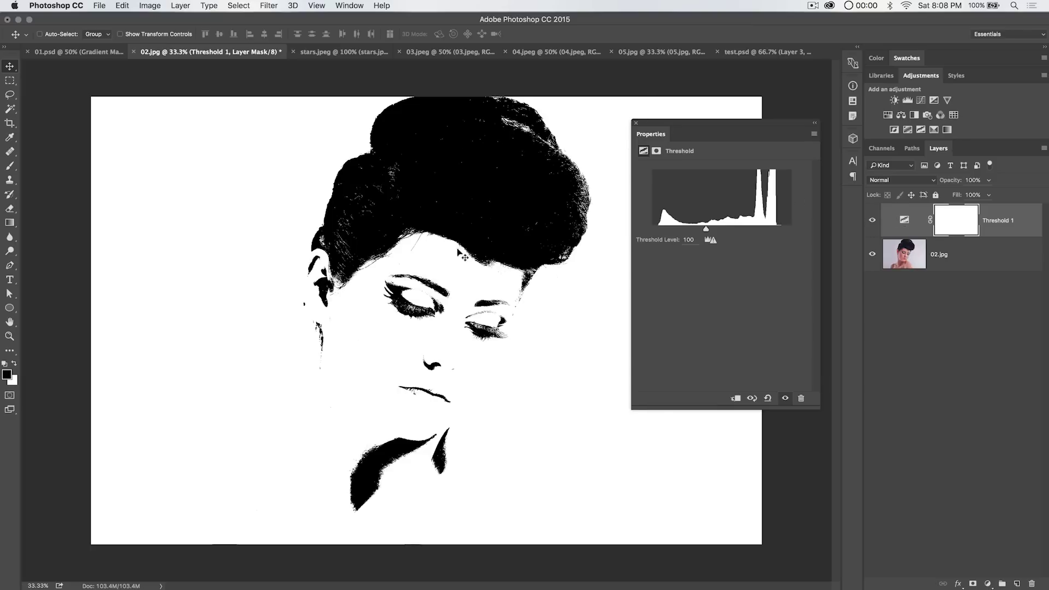
Step: Hide the Threshold layer and add a Levels adjustment layer above the portrait with input black at 23 and input white at 239
{"action": "left_click", "coordinate": [872, 220]}
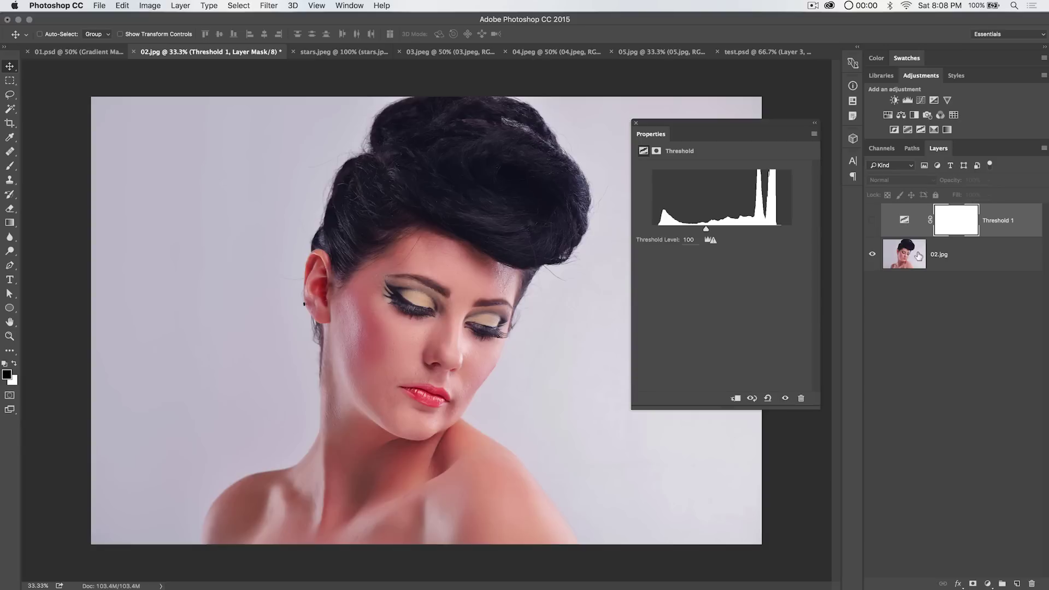
{"action": "left_click", "coordinate": [954, 261]}
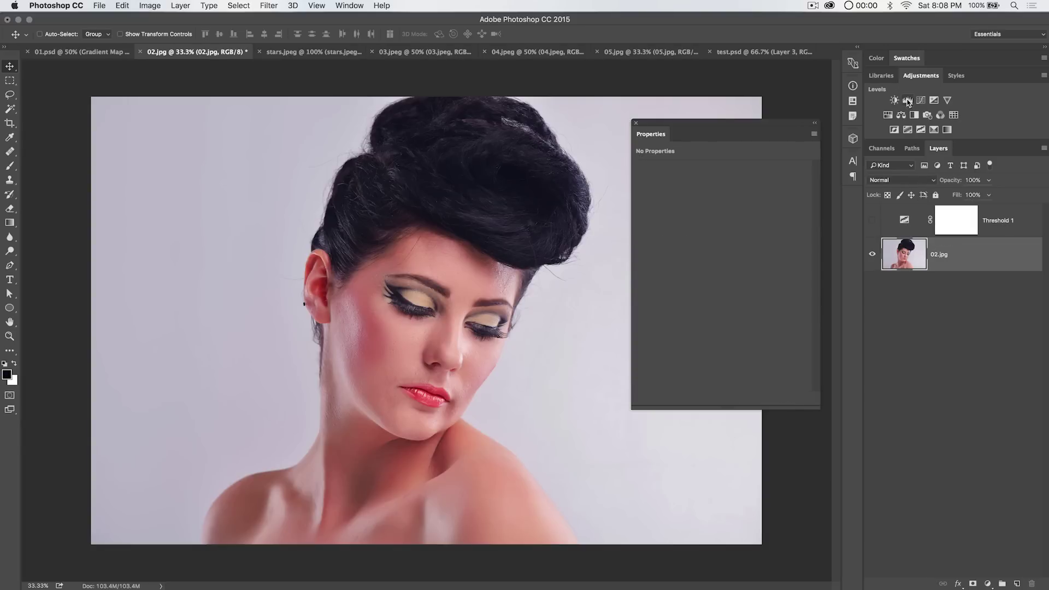
{"action": "left_click", "coordinate": [189, 6]}
{"action": "mouse_move", "coordinate": [231, 142]}
{"action": "left_click", "coordinate": [317, 152]}
{"action": "key", "text": "Return"}
{"action": "left_click_drag", "start_coordinate": [661, 247], "coordinate": [670, 249]}
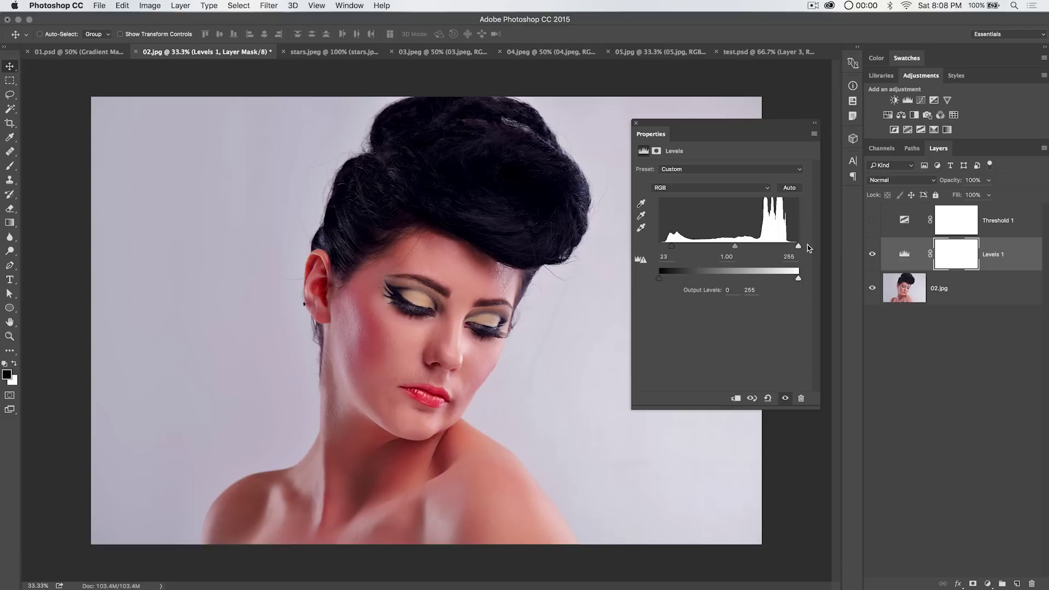
{"action": "left_click_drag", "start_coordinate": [798, 246], "coordinate": [789, 246]}
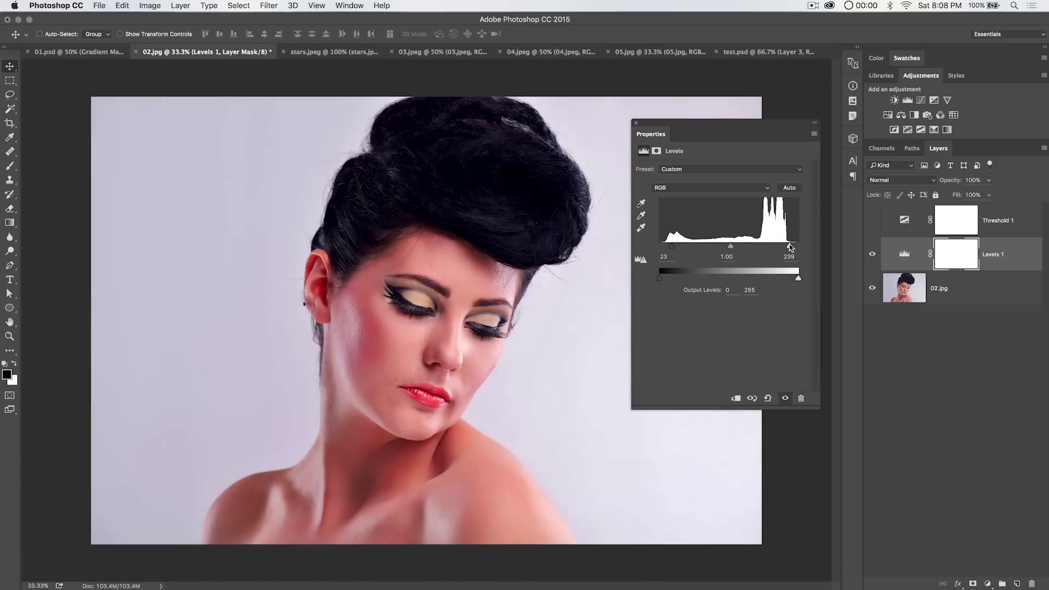
Step: Show the Threshold layer again and toggle the Levels layer off and on to compare its effect
{"action": "left_click", "coordinate": [871, 219]}
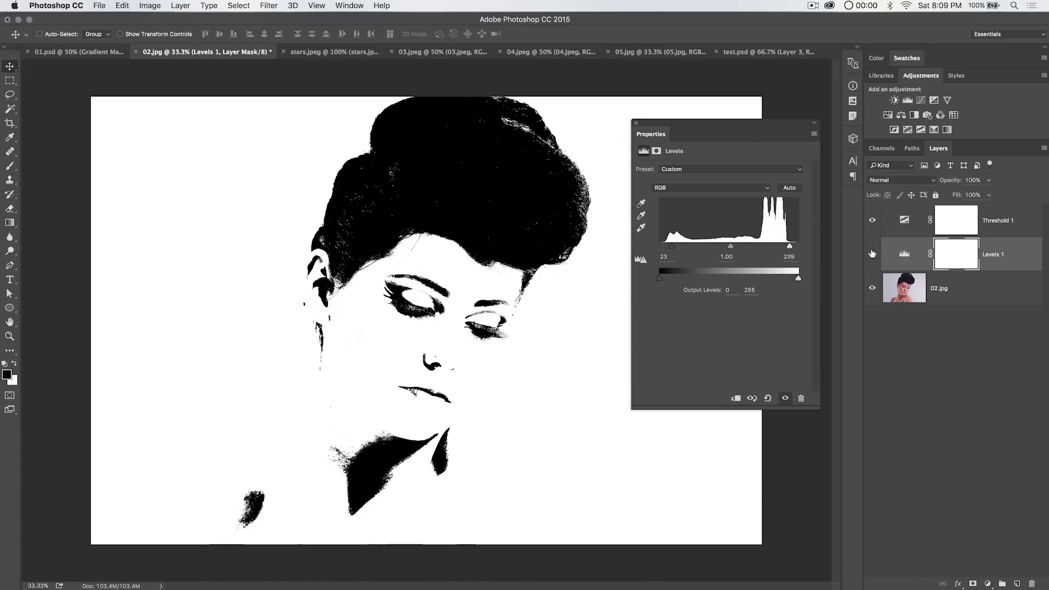
{"action": "left_click", "coordinate": [871, 253]}
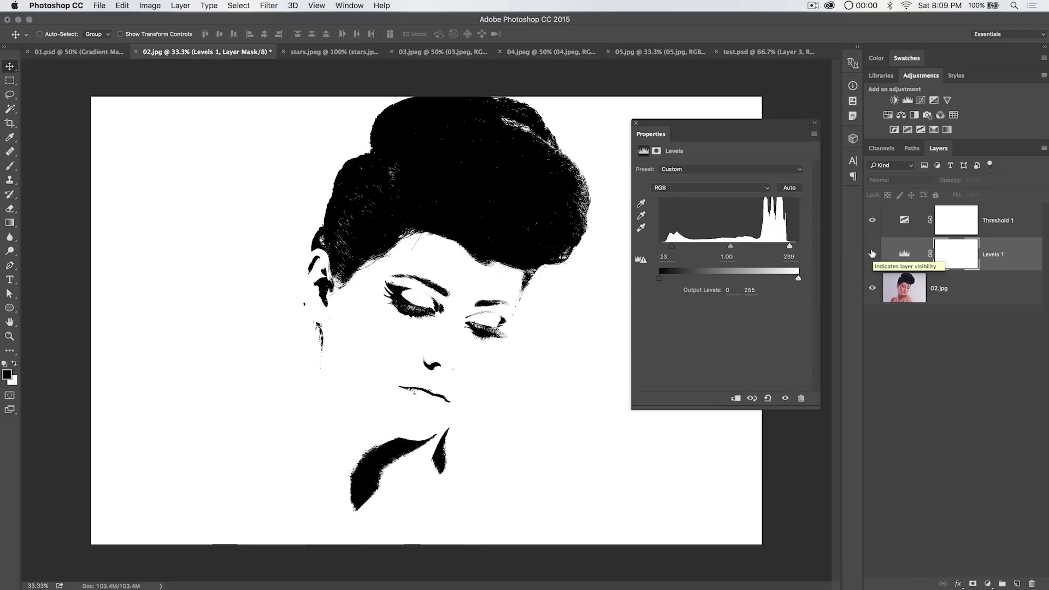
{"action": "left_click", "coordinate": [871, 253]}
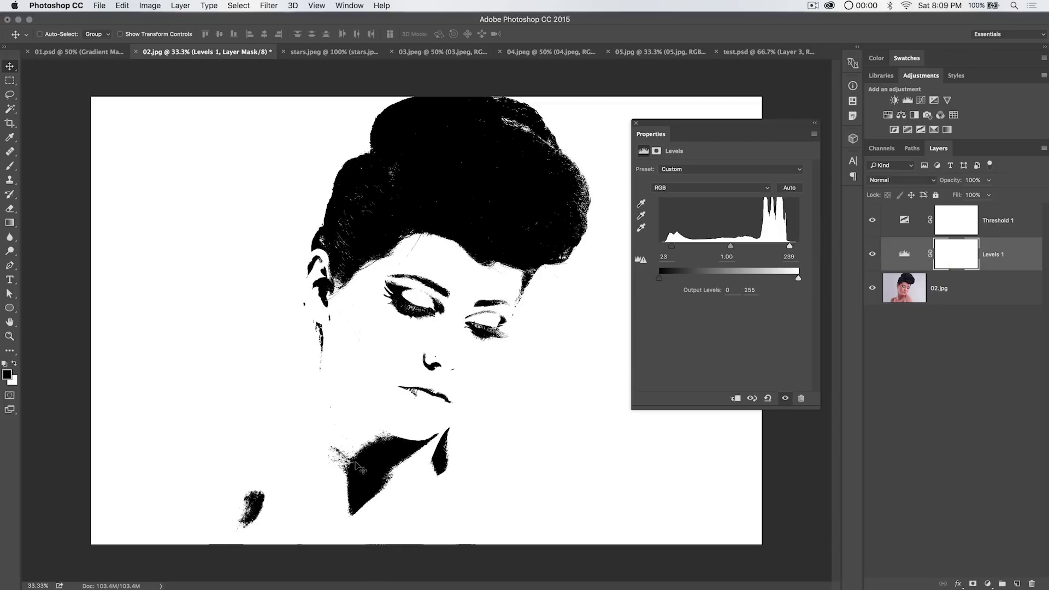
{"action": "left_click", "coordinate": [634, 123]}
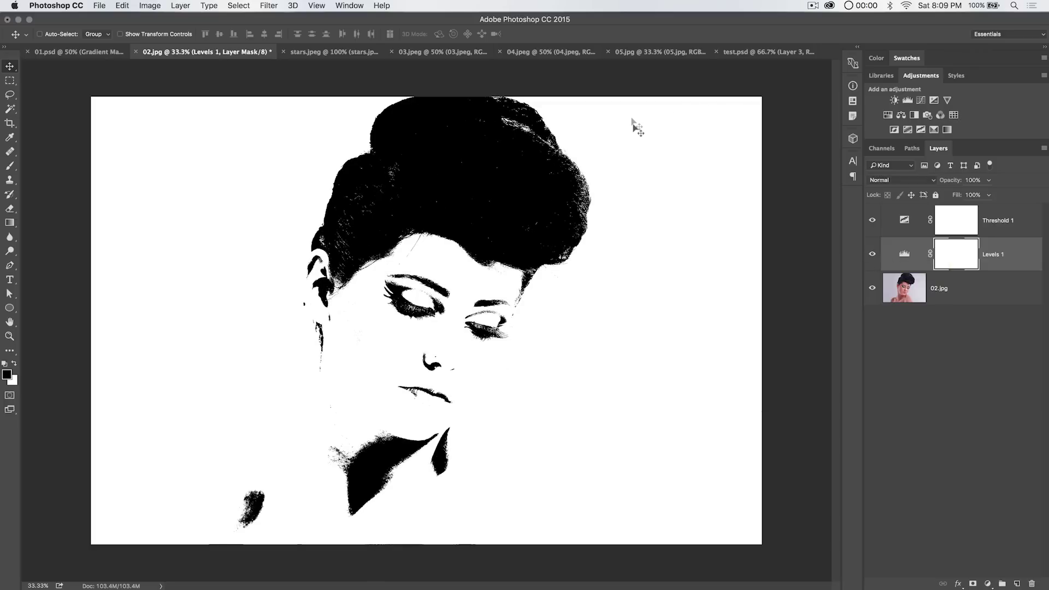
Step: Stamp all visible layers into a new merged layer above the Threshold layer
{"action": "left_click", "coordinate": [905, 219]}
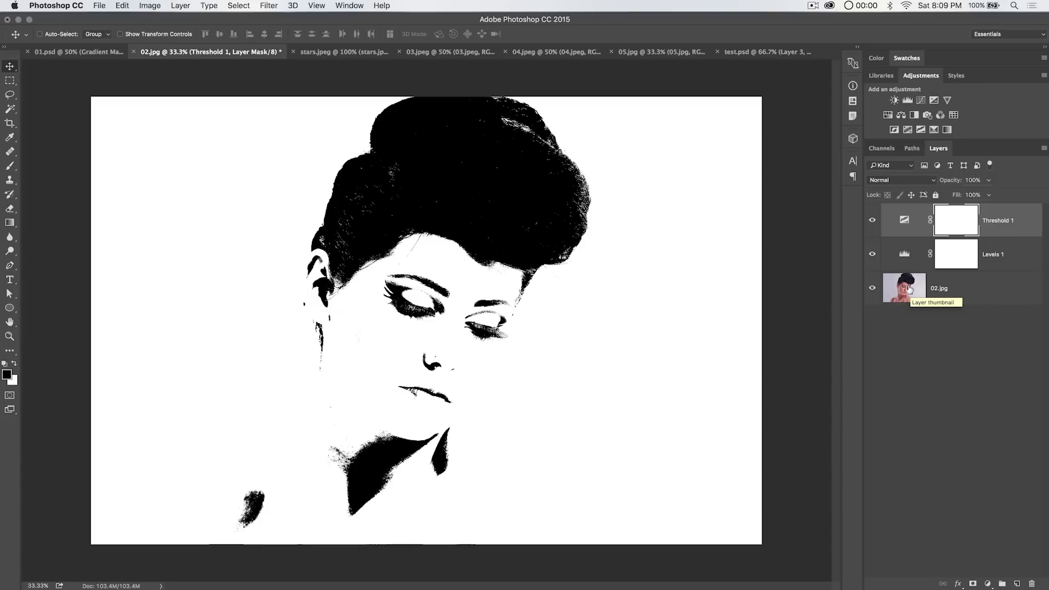
{"action": "key", "text": "super"}
{"action": "key", "text": "super+alt+shift+e"}
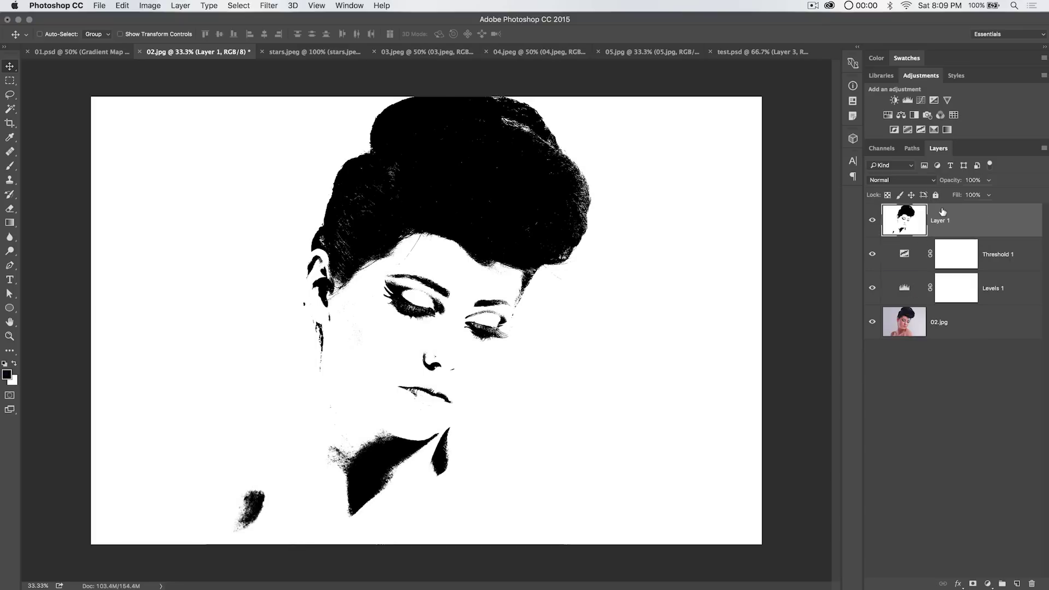
Step: Group the Threshold, Levels and 02.jpg layers and name the group Bg
{"action": "left_click", "coordinate": [905, 252]}
{"action": "left_click", "coordinate": [962, 325], "text": "shift"}
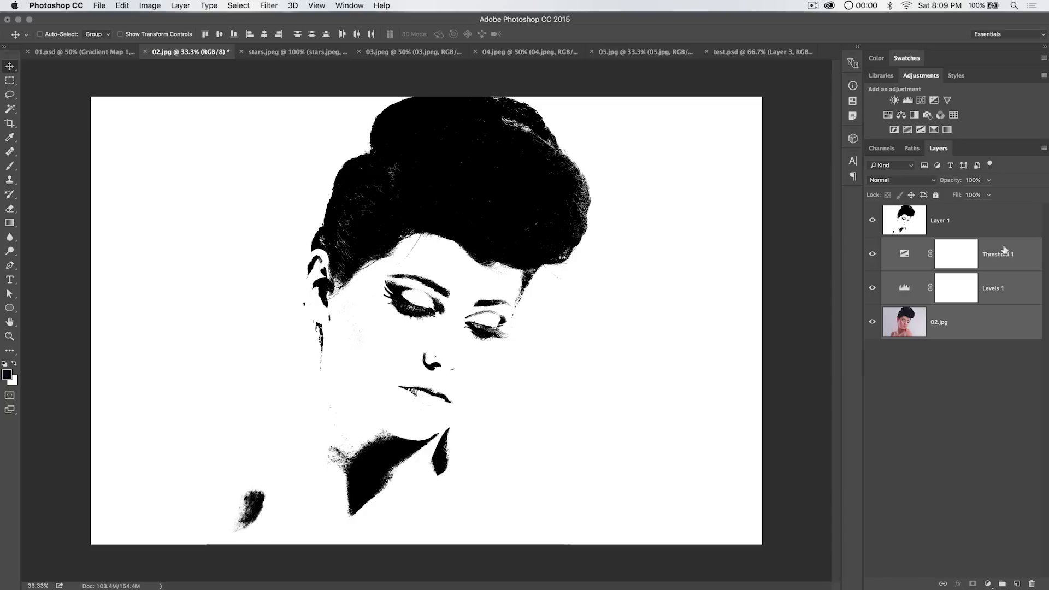
{"action": "left_click", "coordinate": [1011, 264]}
{"action": "left_click", "coordinate": [983, 317], "text": "shift"}
{"action": "key", "text": "super+g"}
{"action": "double_click", "coordinate": [908, 244]}
{"action": "type", "text": "Bg"}
{"action": "key", "text": "Return"}
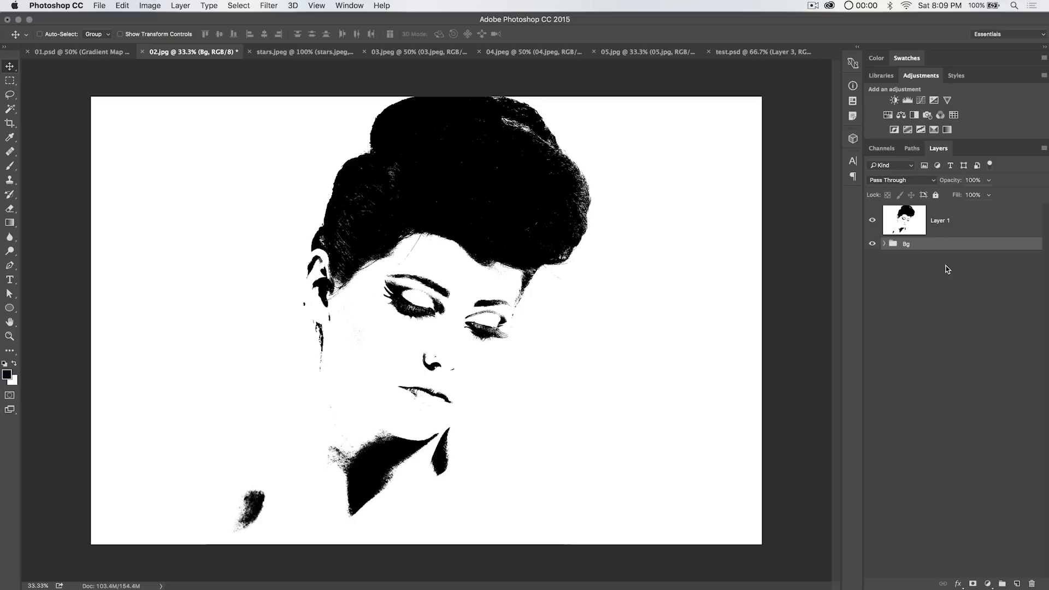
Step: Select Layer 1 in 02.jpg, and desaturate the starry sky image in stars.jpeg
{"action": "left_click", "coordinate": [941, 212]}
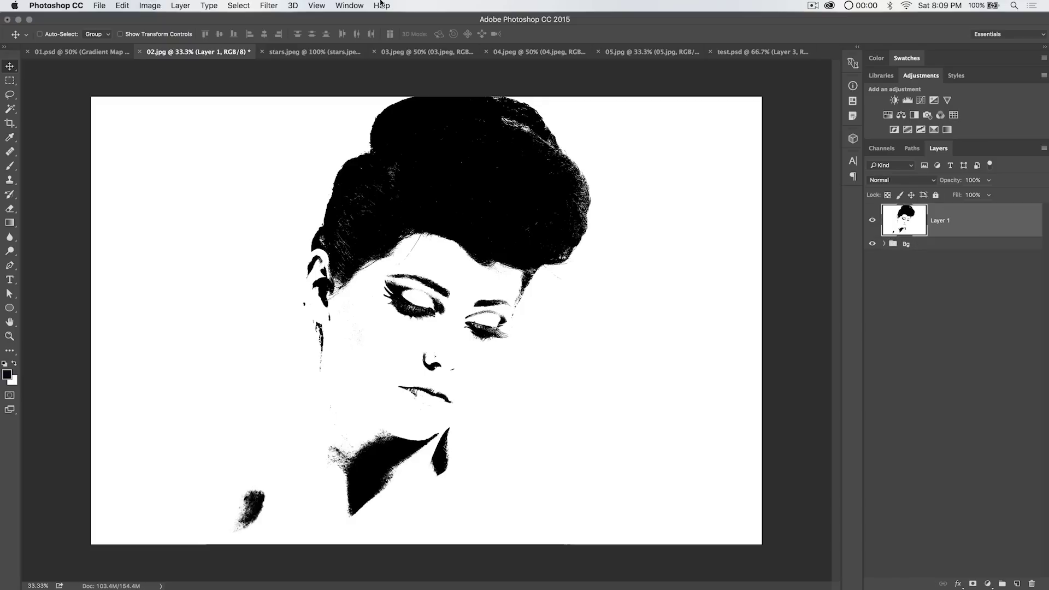
{"action": "left_click", "coordinate": [280, 52]}
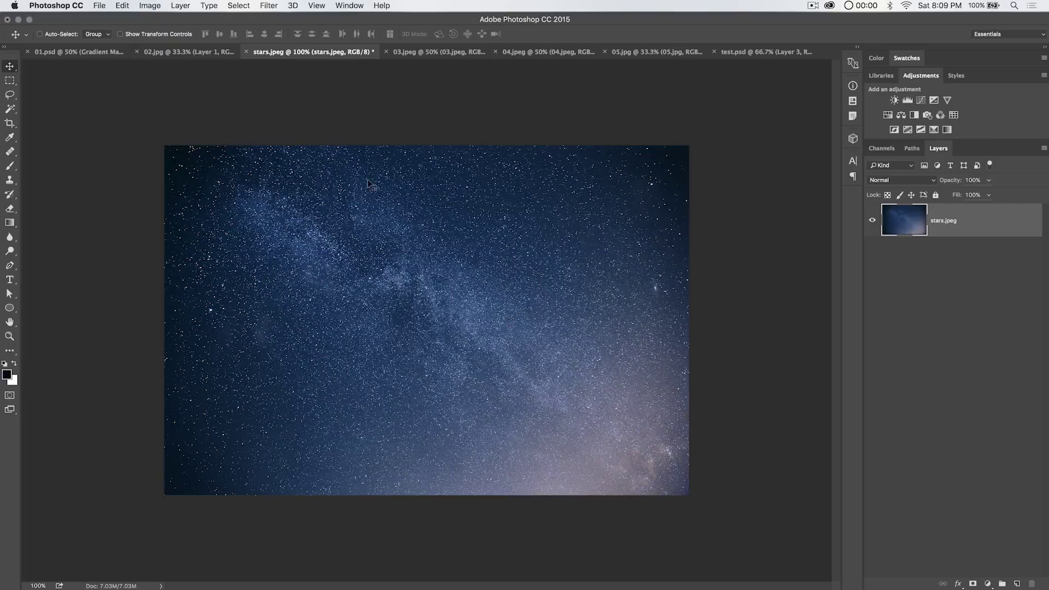
{"action": "left_click", "coordinate": [150, 6]}
{"action": "mouse_move", "coordinate": [175, 36]}
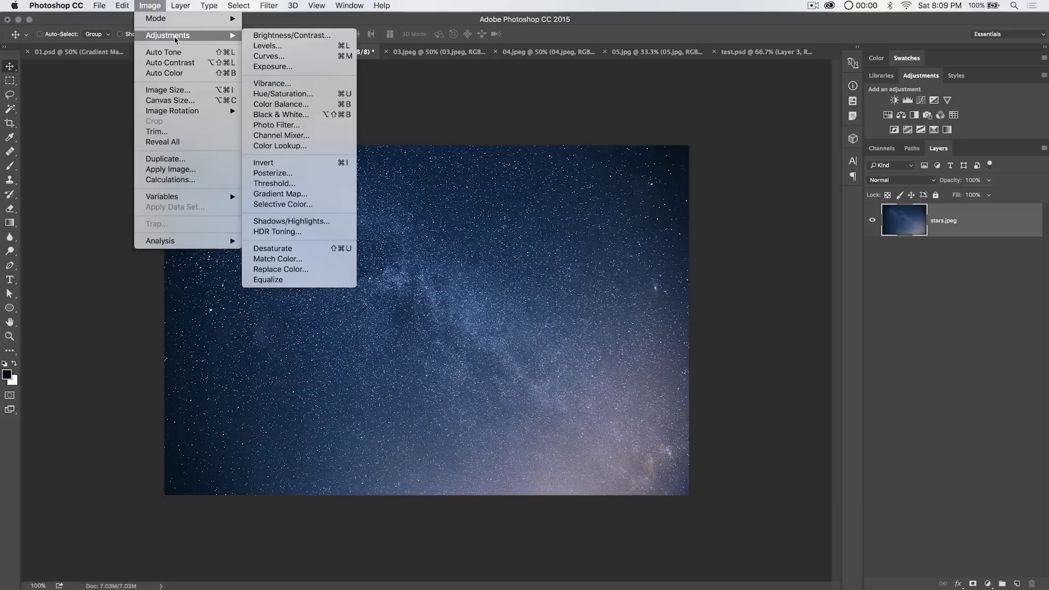
{"action": "left_click", "coordinate": [303, 250]}
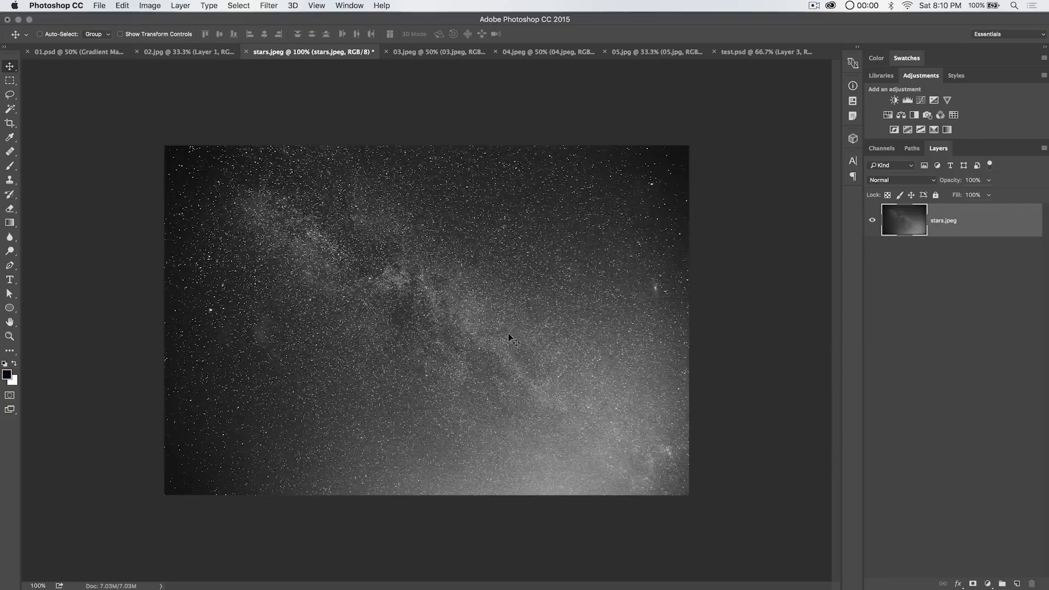
Step: Copy the desaturated stars image into 02.jpg above Layer 1 and close stars.jpeg without saving
{"action": "left_click_drag", "start_coordinate": [470, 300], "coordinate": [472, 258]}
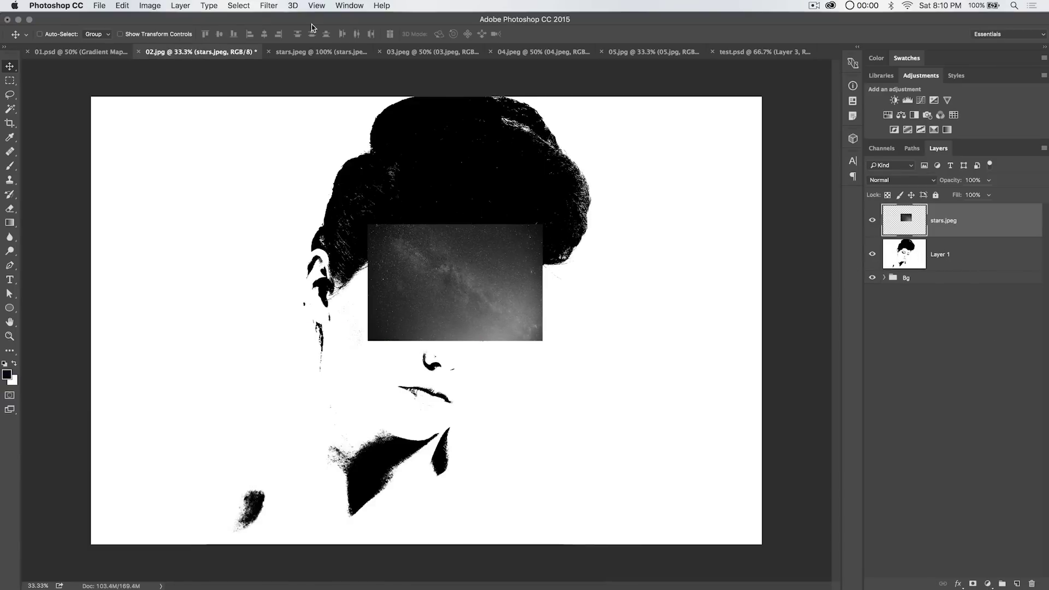
{"action": "left_click", "coordinate": [323, 54]}
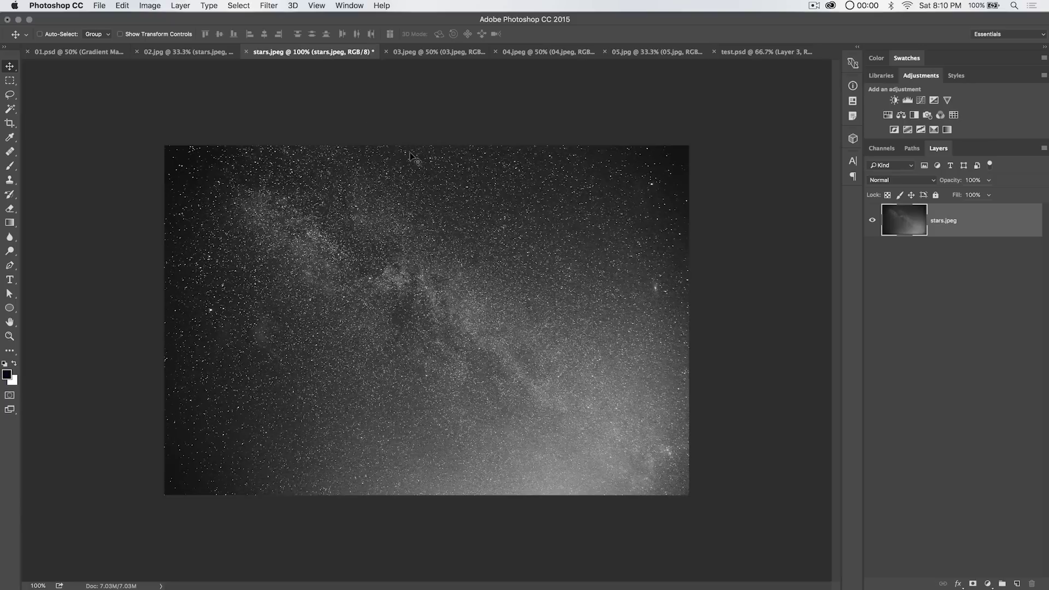
{"action": "key", "text": "super+w"}
{"action": "left_click", "coordinate": [486, 222]}
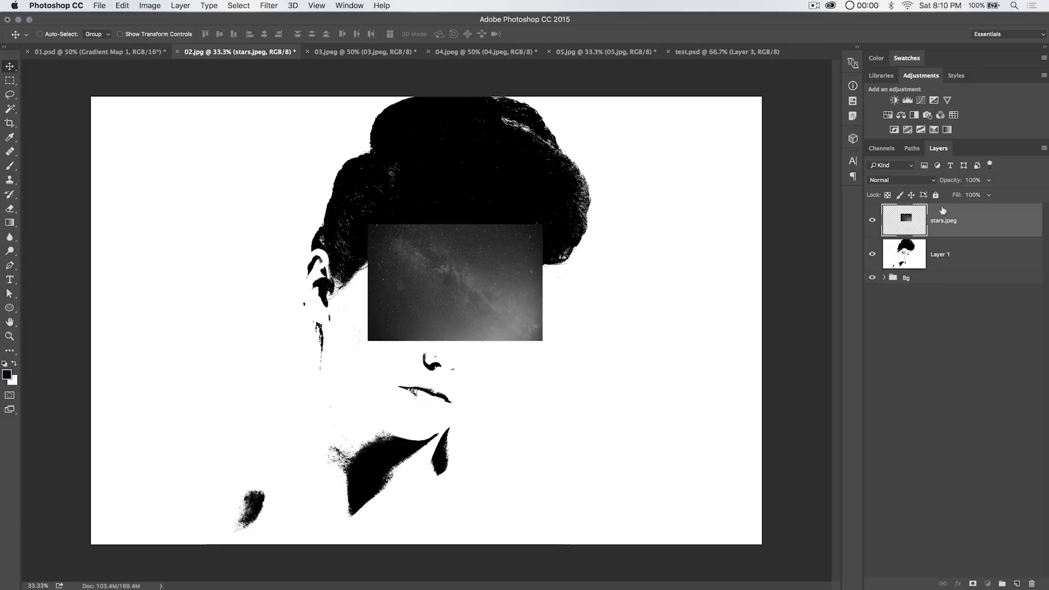
Step: Scale the stars layer proportionally to about 228.75% with Free Transform and position it over the portrait's head
{"action": "left_click_drag", "start_coordinate": [414, 227], "coordinate": [411, 217]}
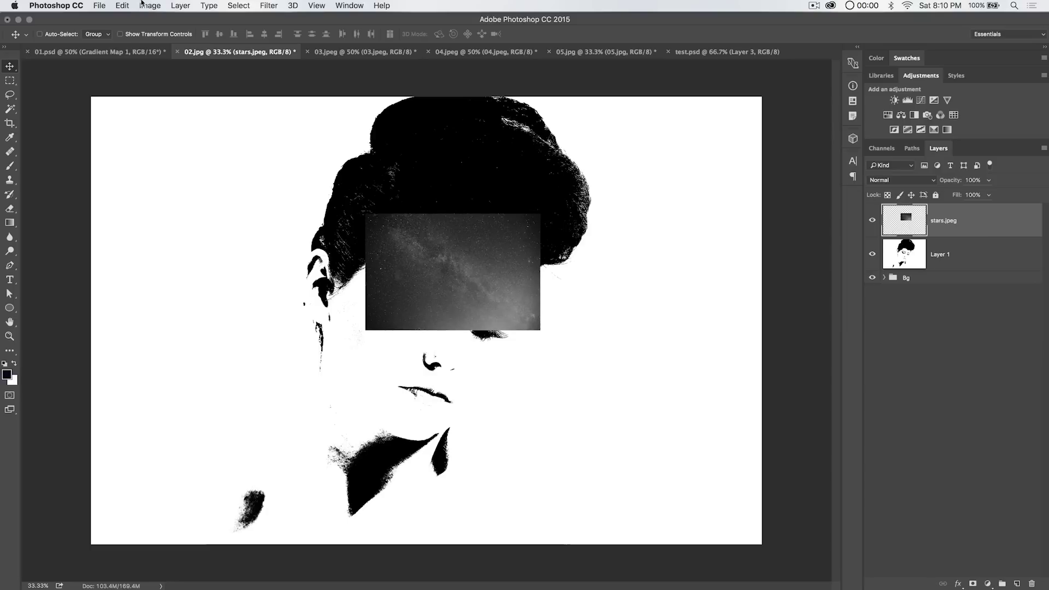
{"action": "left_click", "coordinate": [123, 6]}
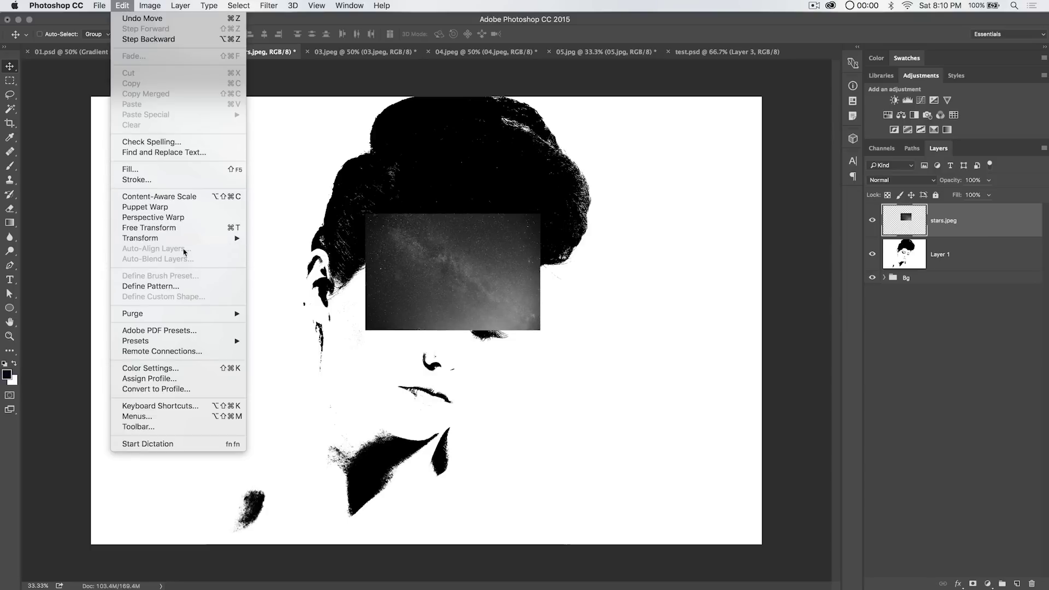
{"action": "left_click", "coordinate": [169, 227]}
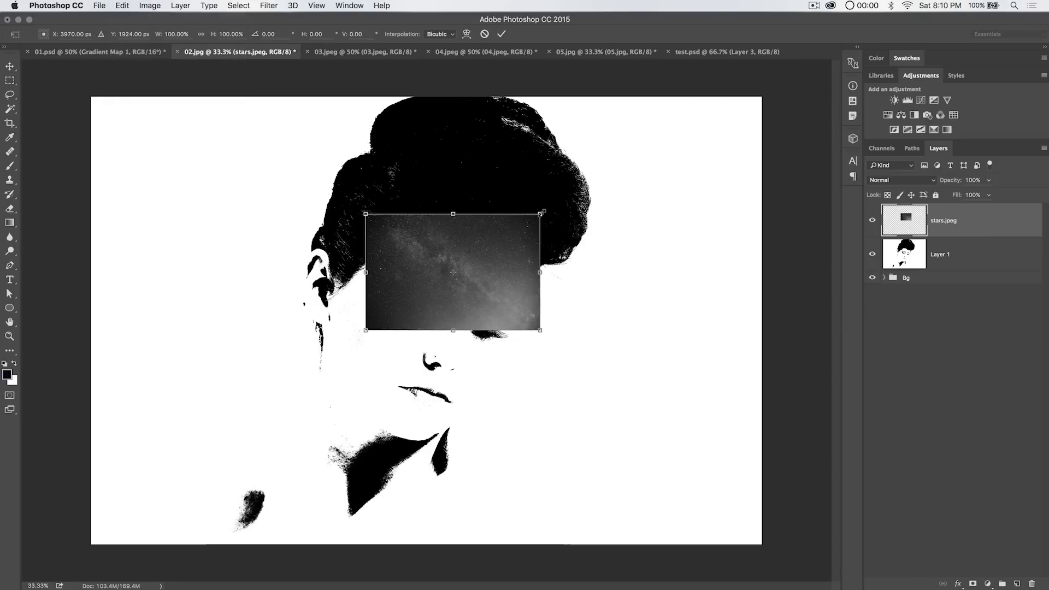
{"action": "left_click_drag", "start_coordinate": [543, 210], "coordinate": [786, 82]}
{"action": "left_click_drag", "start_coordinate": [624, 161], "coordinate": [517, 236]}
Step: Rotate the stars layer 90° counter clockwise and then 180°, and reposition it over the portrait's head
{"action": "right_click", "coordinate": [547, 263]}
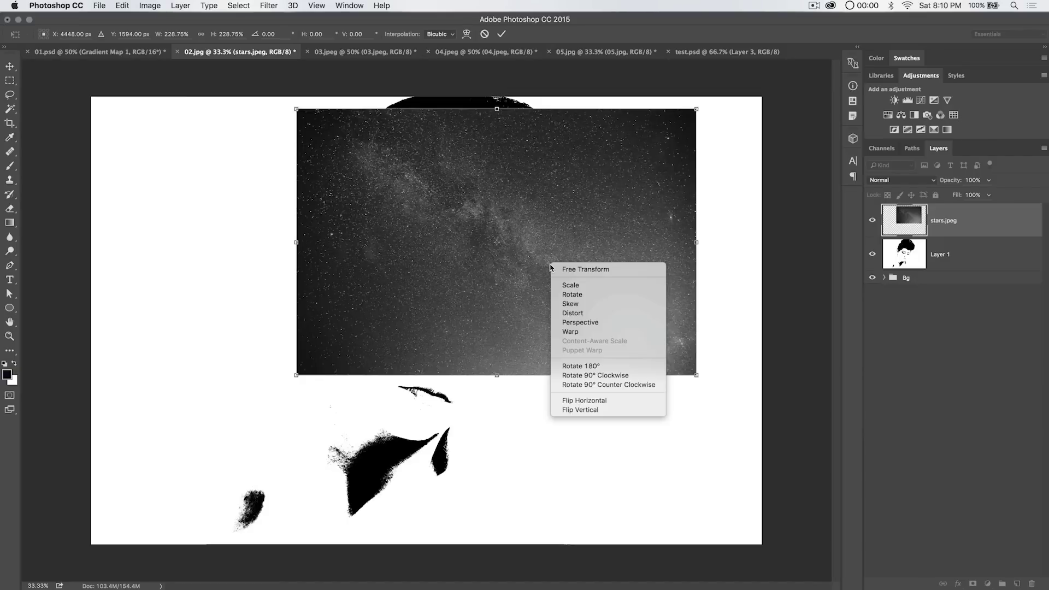
{"action": "left_click", "coordinate": [618, 384]}
{"action": "left_click_drag", "start_coordinate": [546, 272], "coordinate": [491, 319]}
{"action": "right_click", "coordinate": [478, 252]}
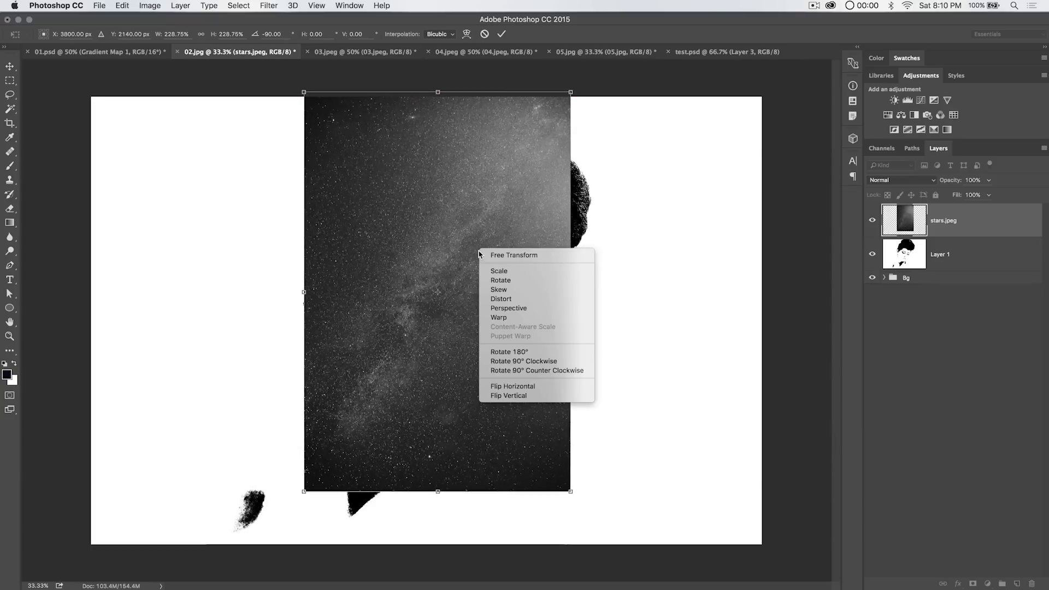
{"action": "left_click", "coordinate": [516, 351]}
{"action": "left_click_drag", "start_coordinate": [483, 392], "coordinate": [693, 290]}
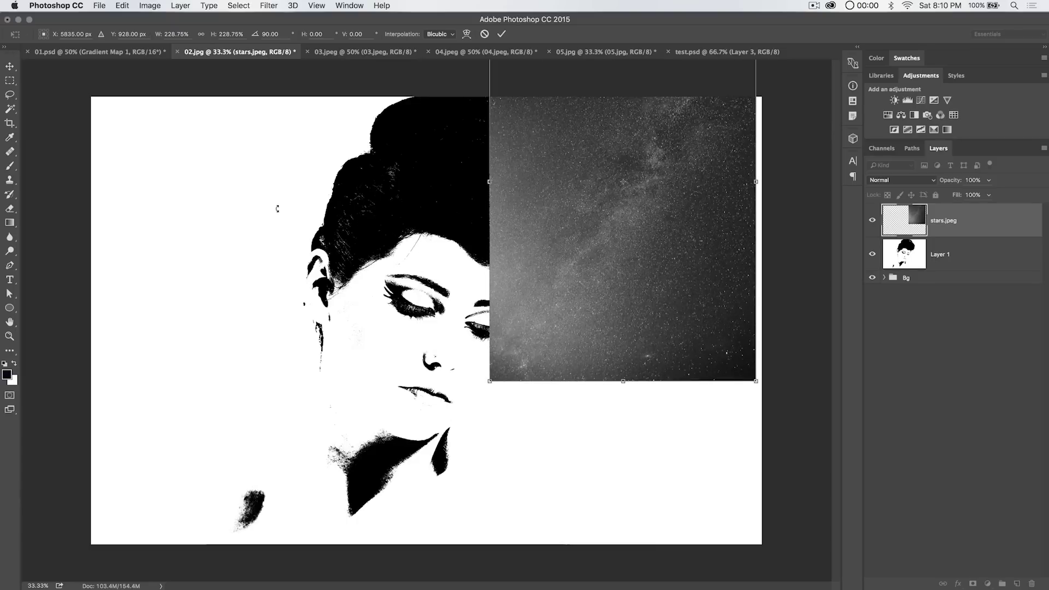
{"action": "left_click_drag", "start_coordinate": [644, 255], "coordinate": [465, 349]}
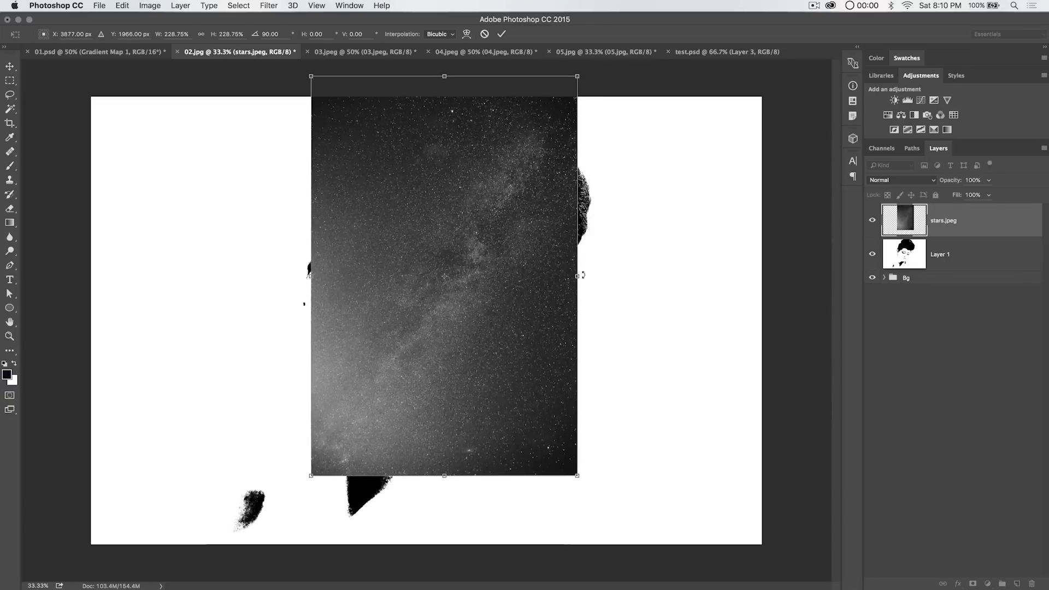
Step: Widen the stars layer and shift it so it covers all the hair, and set its blend mode to Screen
{"action": "left_click_drag", "start_coordinate": [574, 277], "coordinate": [632, 276]}
{"action": "left_click_drag", "start_coordinate": [473, 290], "coordinate": [505, 233]}
{"action": "left_click", "coordinate": [501, 34]}
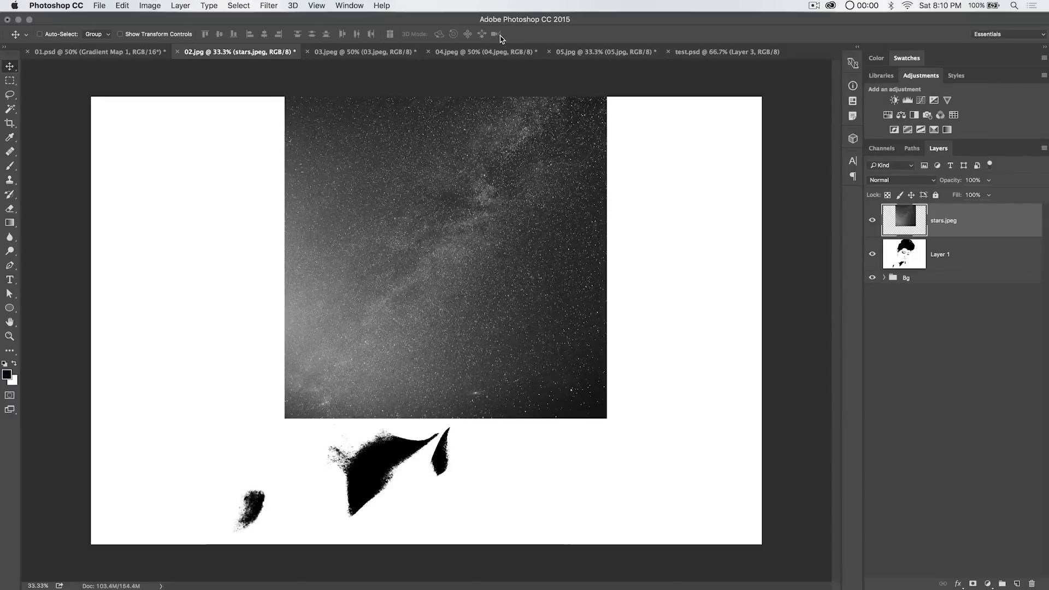
{"action": "left_click", "coordinate": [911, 179]}
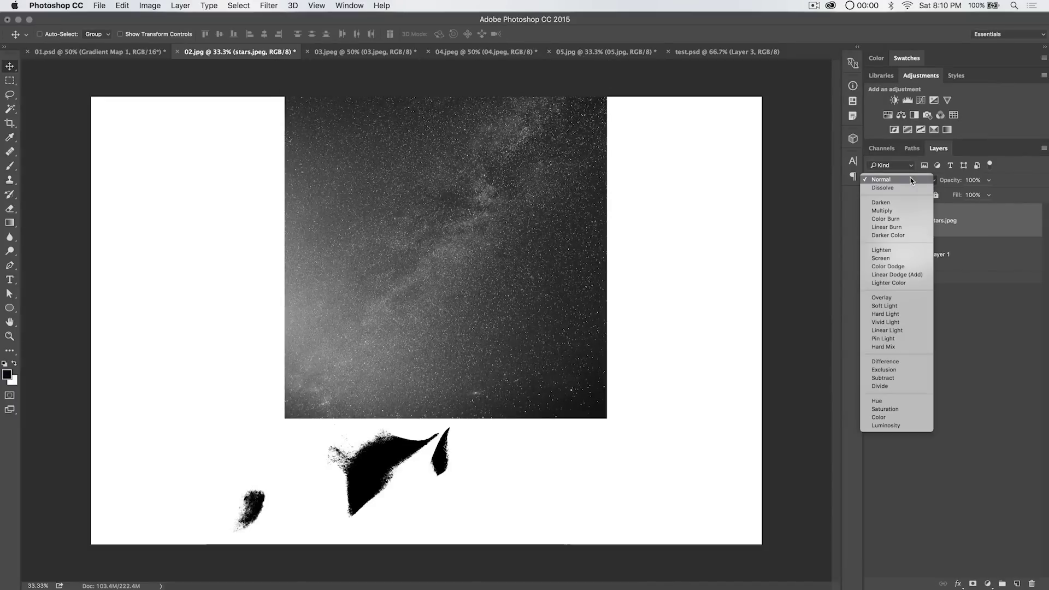
{"action": "left_click", "coordinate": [894, 259]}
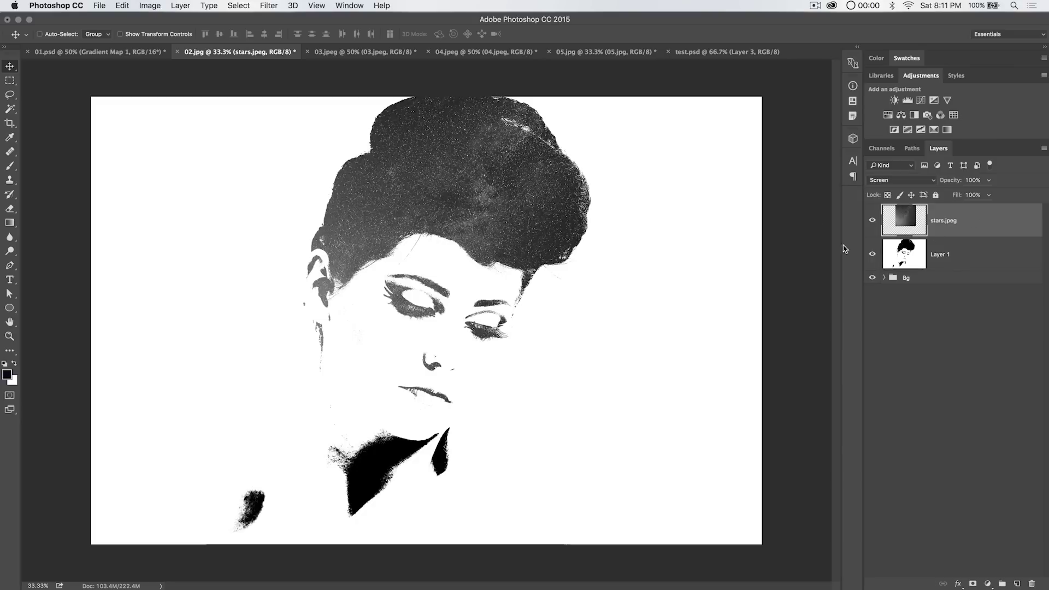
Step: Add a new layer above the stars layer and render Clouds on it
{"action": "left_click", "coordinate": [1016, 583]}
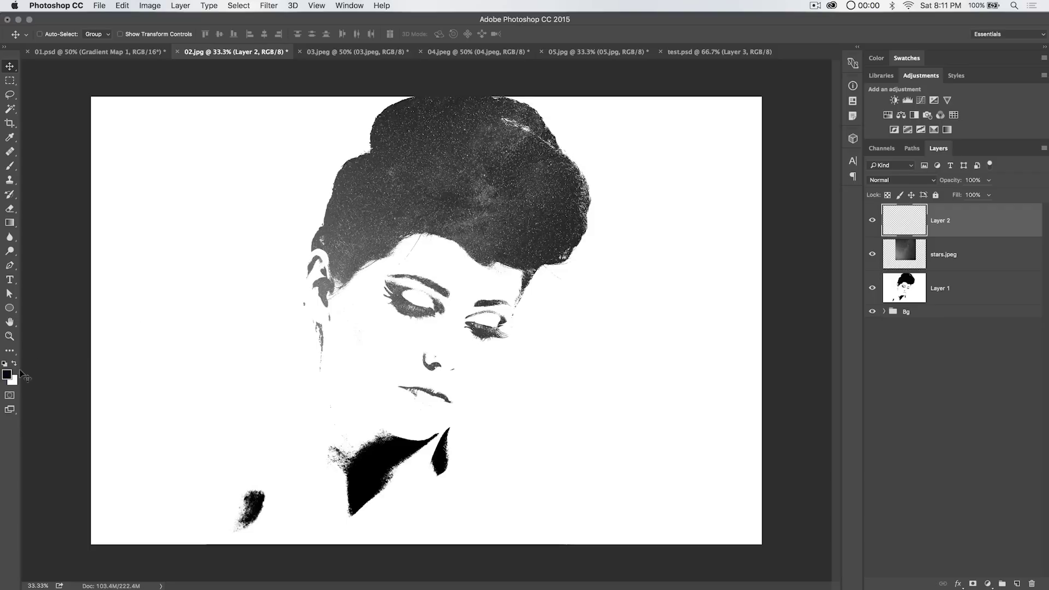
{"action": "left_click", "coordinate": [268, 5]}
{"action": "left_click", "coordinate": [418, 226]}
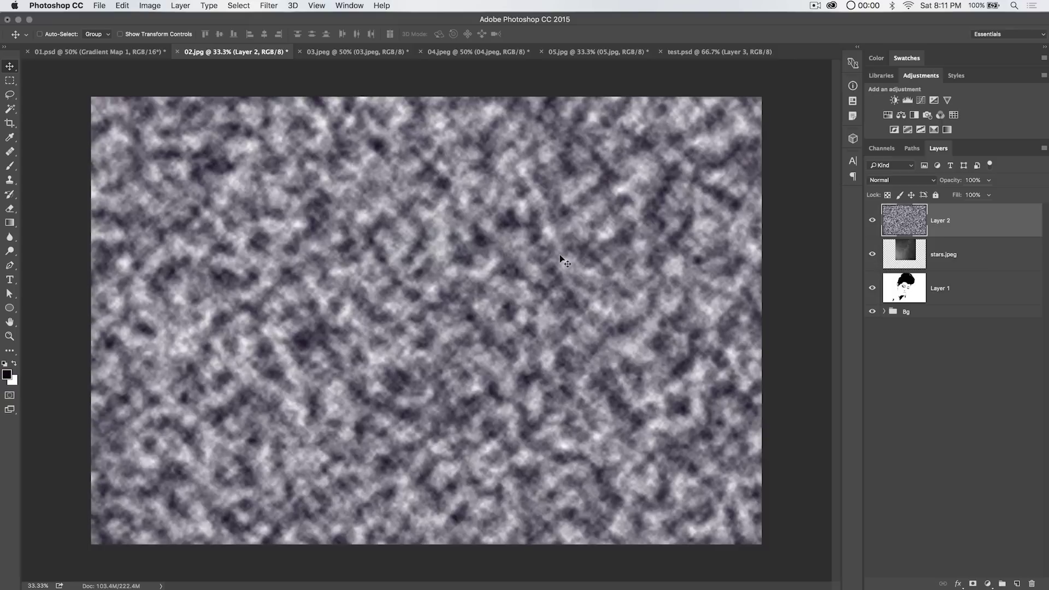
Step: Set the foreground colour to pure black (000000) and render Clouds on Layer 2 again
{"action": "left_click", "coordinate": [7, 374]}
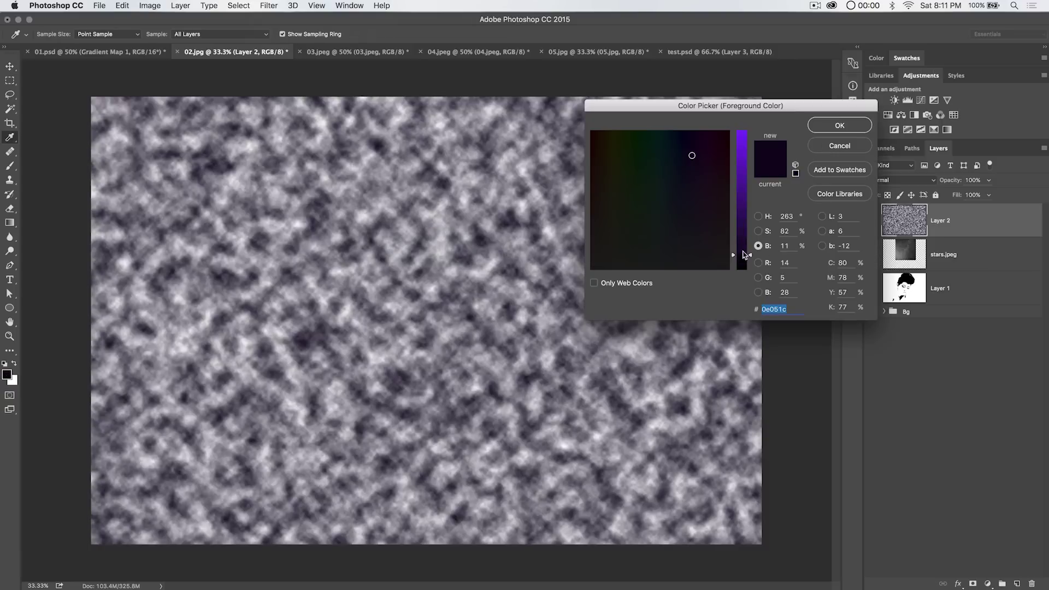
{"action": "left_click", "coordinate": [758, 217]}
{"action": "left_click_drag", "start_coordinate": [615, 262], "coordinate": [550, 292]}
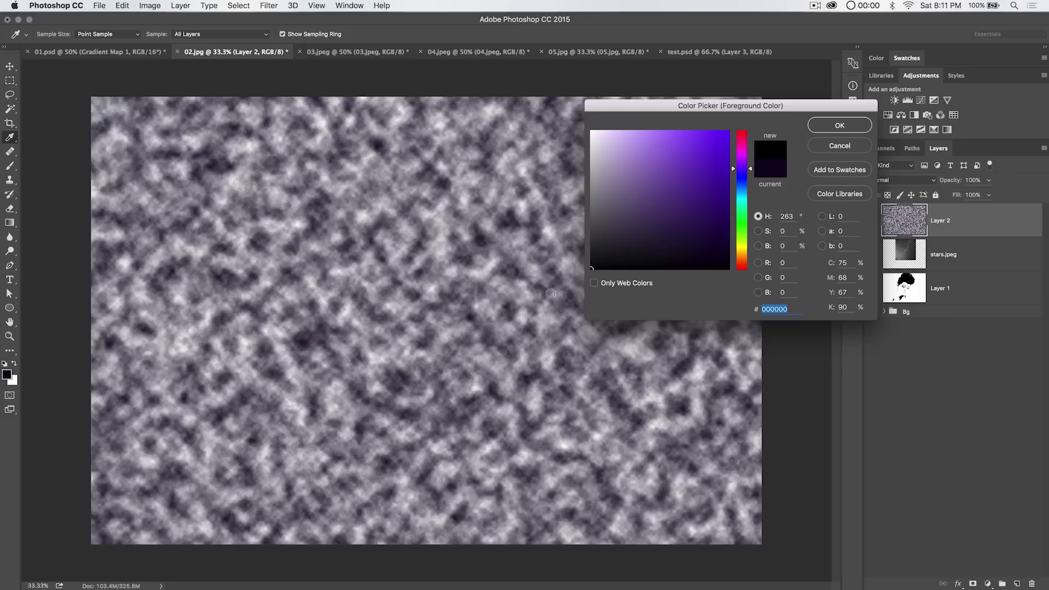
{"action": "left_click", "coordinate": [829, 132]}
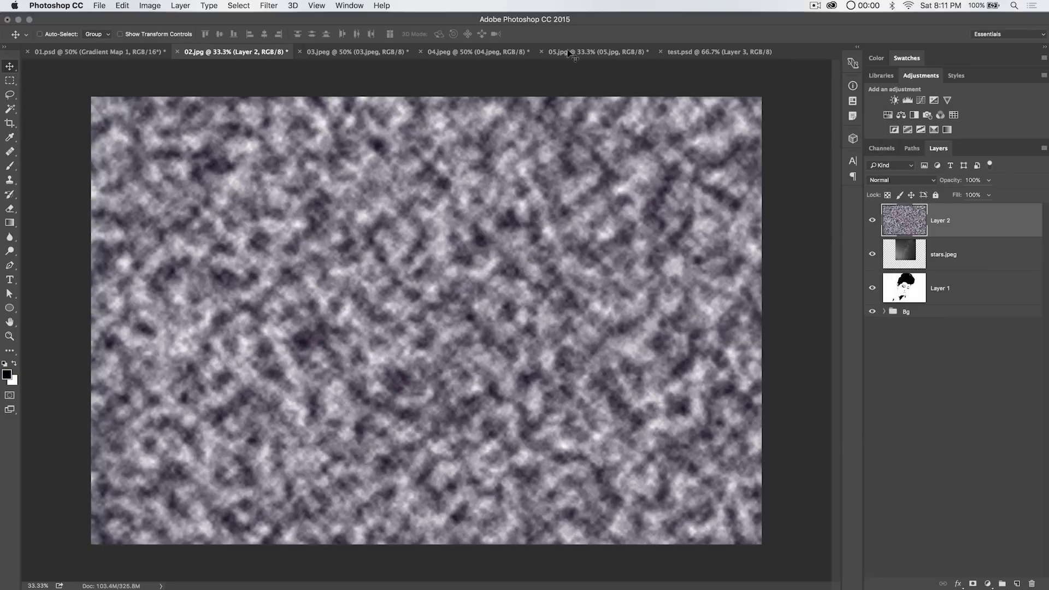
{"action": "left_click", "coordinate": [269, 6]}
{"action": "left_click", "coordinate": [276, 18]}
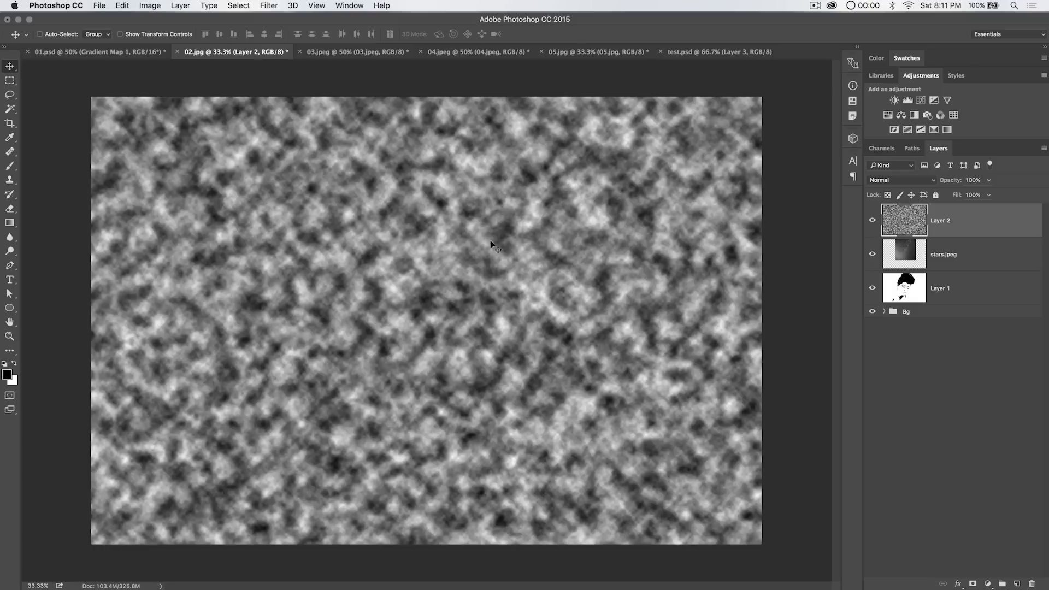
{"action": "left_click", "coordinate": [913, 181]}
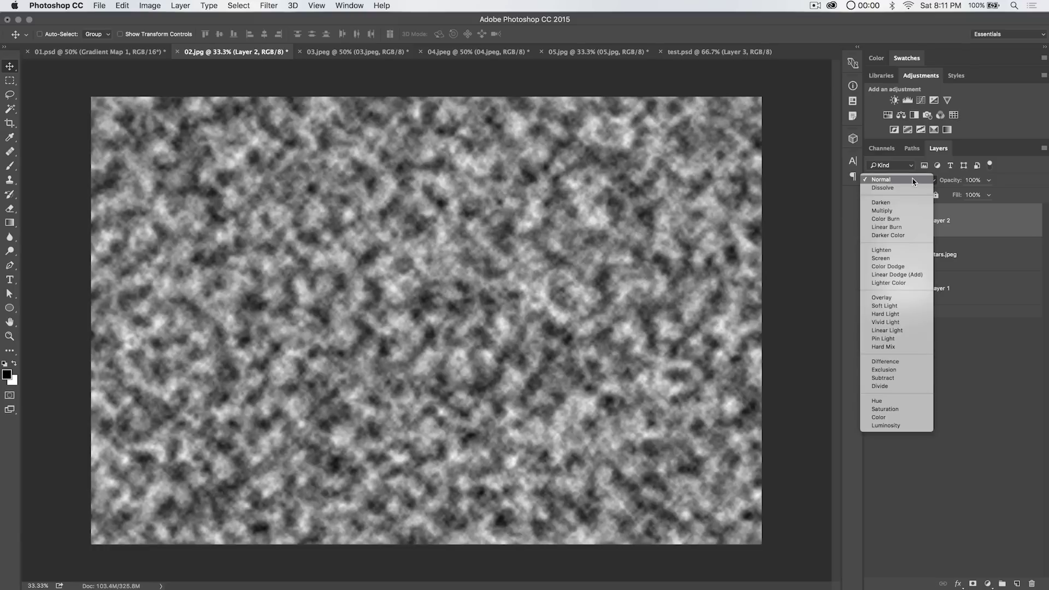
{"action": "left_click", "coordinate": [912, 181]}
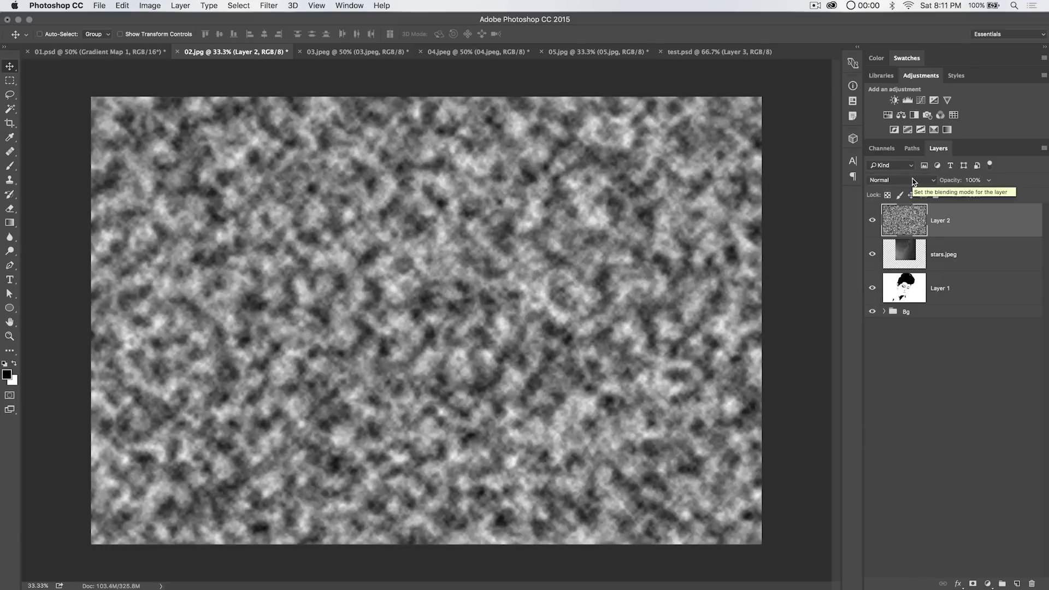
Step: Apply a Levels adjustment to the clouds on Layer 2 with the black input level at 133
{"action": "left_click", "coordinate": [143, 6]}
{"action": "mouse_move", "coordinate": [167, 36]}
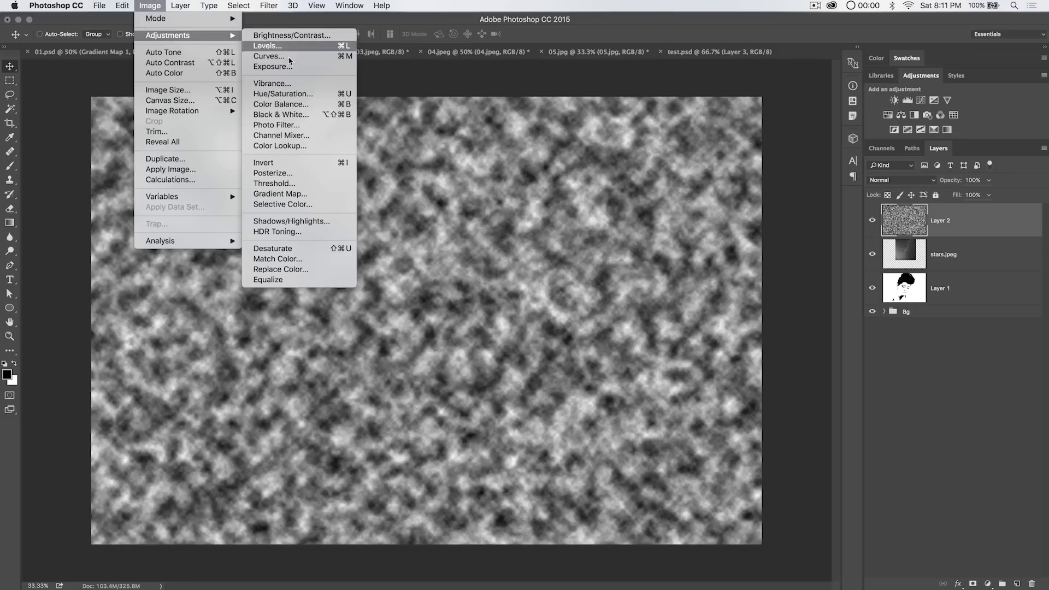
{"action": "left_click", "coordinate": [280, 45]}
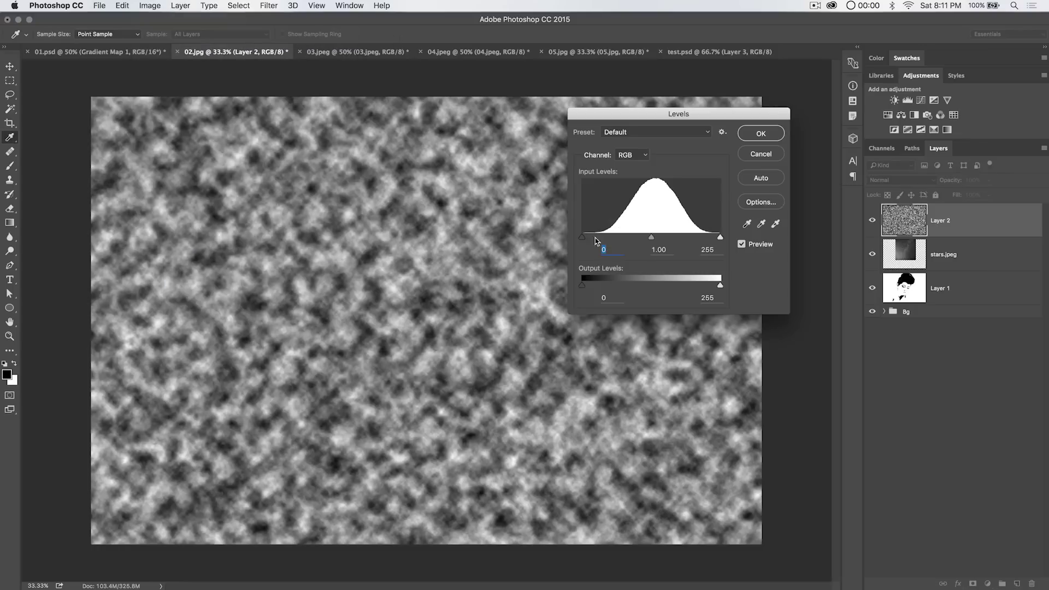
{"action": "left_click_drag", "start_coordinate": [582, 237], "coordinate": [654, 242]}
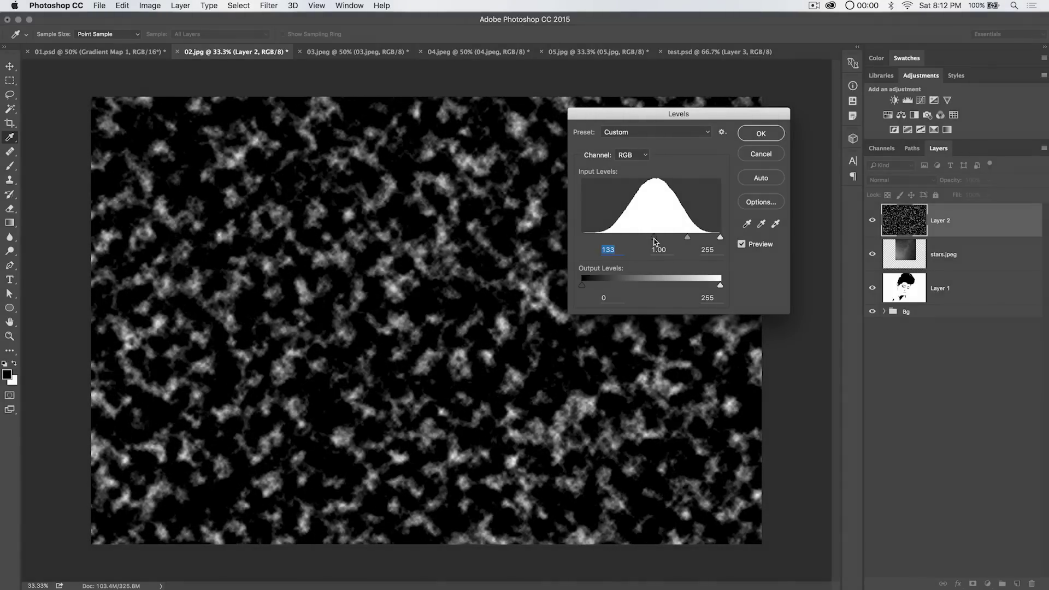
{"action": "left_click", "coordinate": [751, 136]}
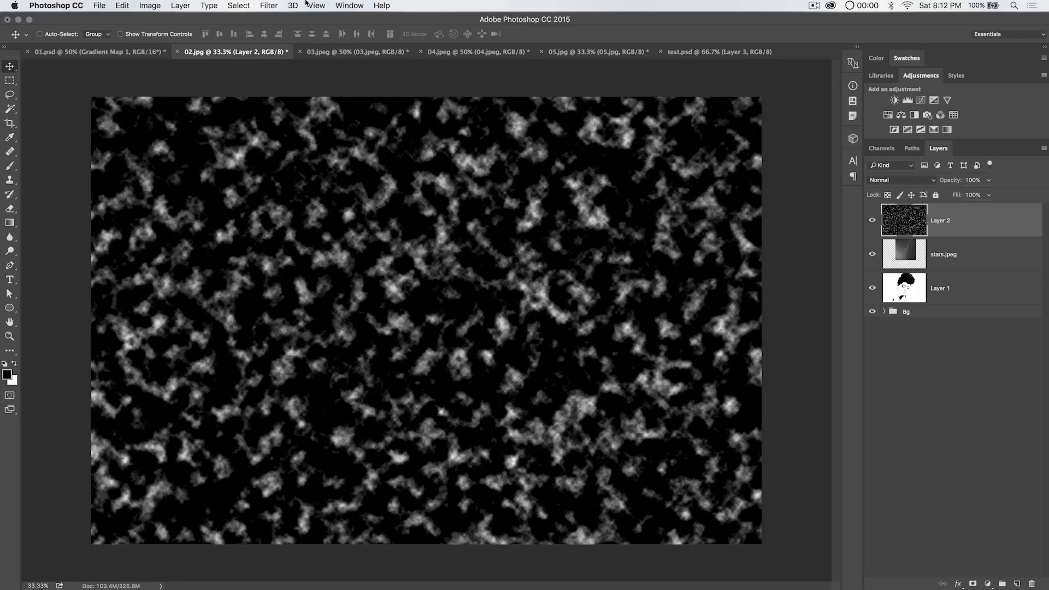
Step: Apply a Motion Blur to the clouds on Layer 2 with an angle of -29° and a distance of 2000 pixels
{"action": "left_click", "coordinate": [263, 6]}
{"action": "mouse_move", "coordinate": [306, 134]}
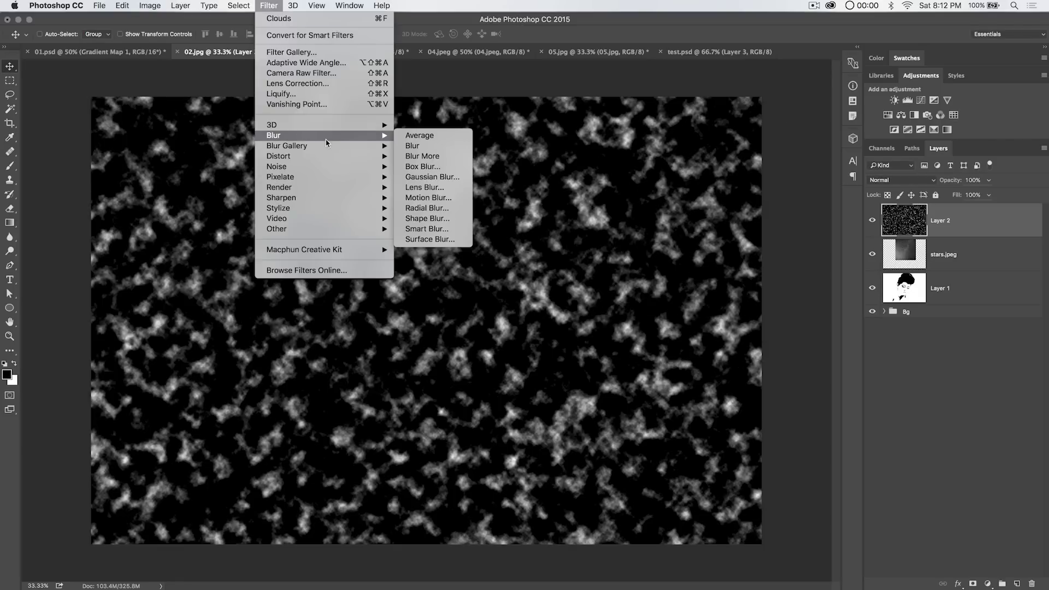
{"action": "left_click", "coordinate": [429, 197]}
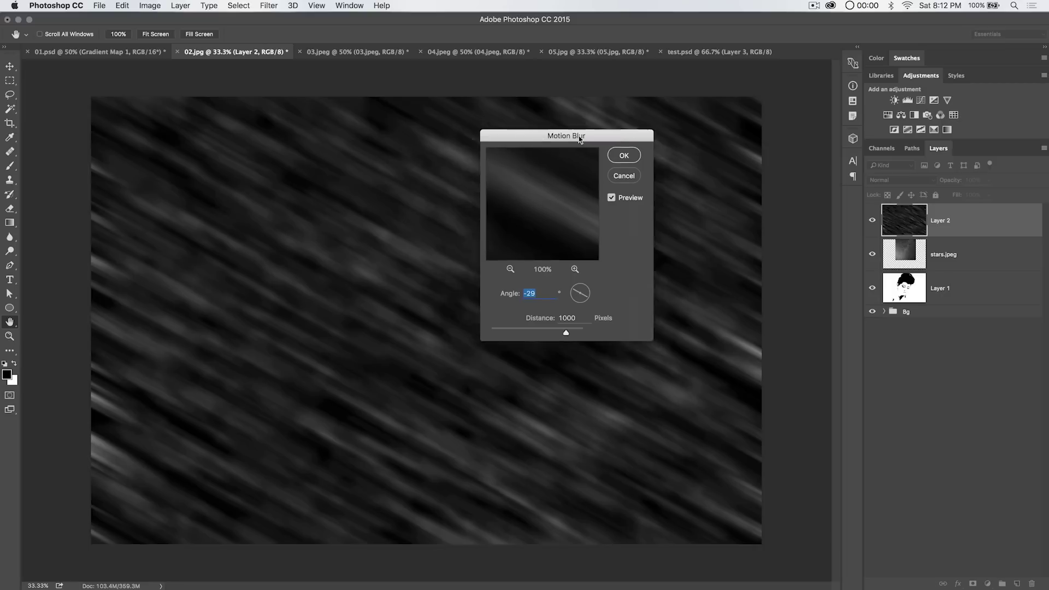
{"action": "left_click_drag", "start_coordinate": [513, 147], "coordinate": [795, 155]}
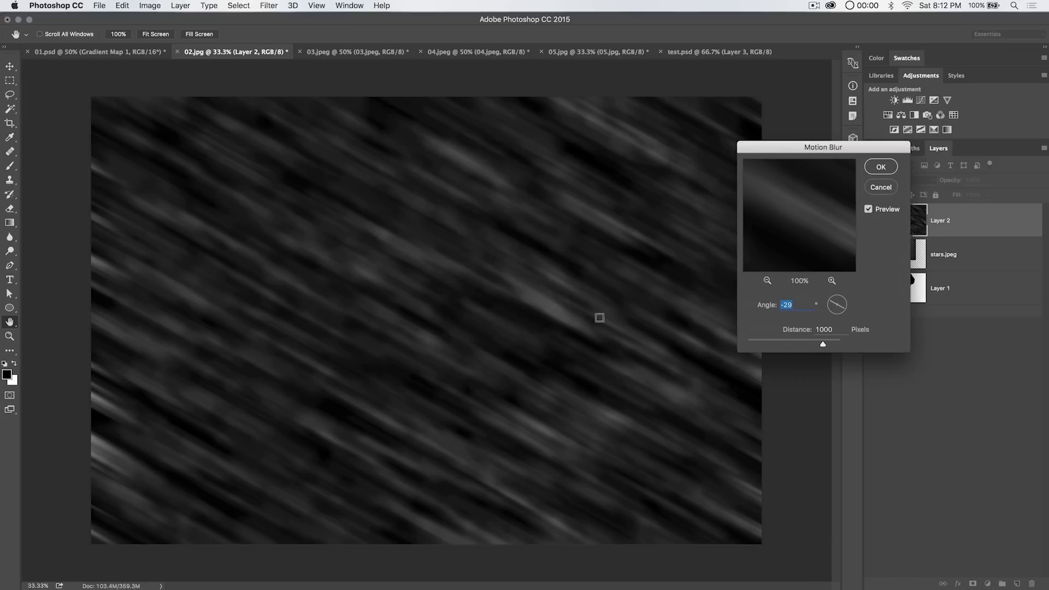
{"action": "left_click_drag", "start_coordinate": [789, 156], "coordinate": [499, 170]}
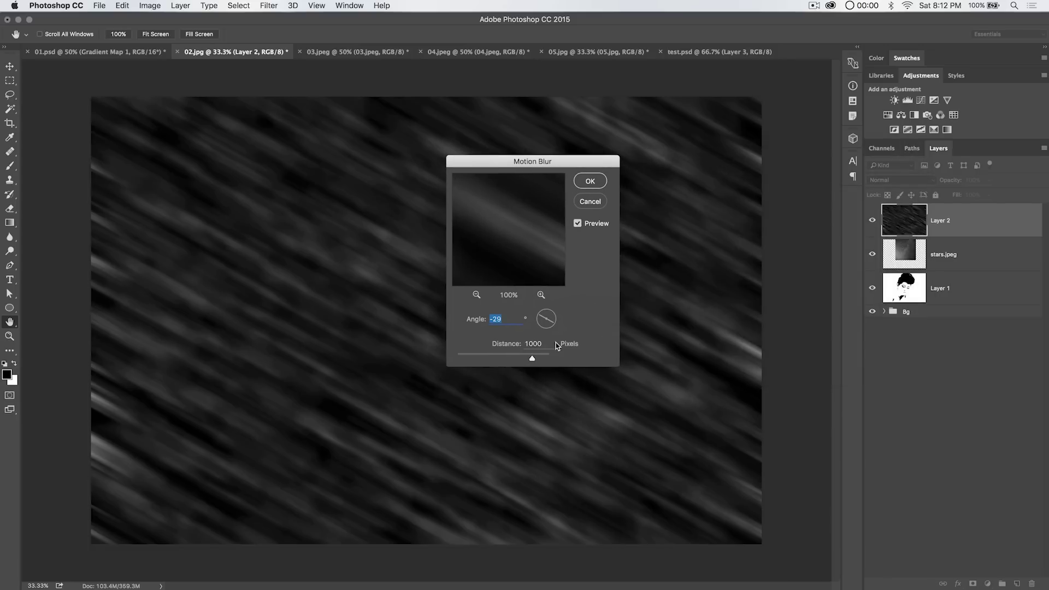
{"action": "left_click_drag", "start_coordinate": [532, 357], "coordinate": [554, 359]}
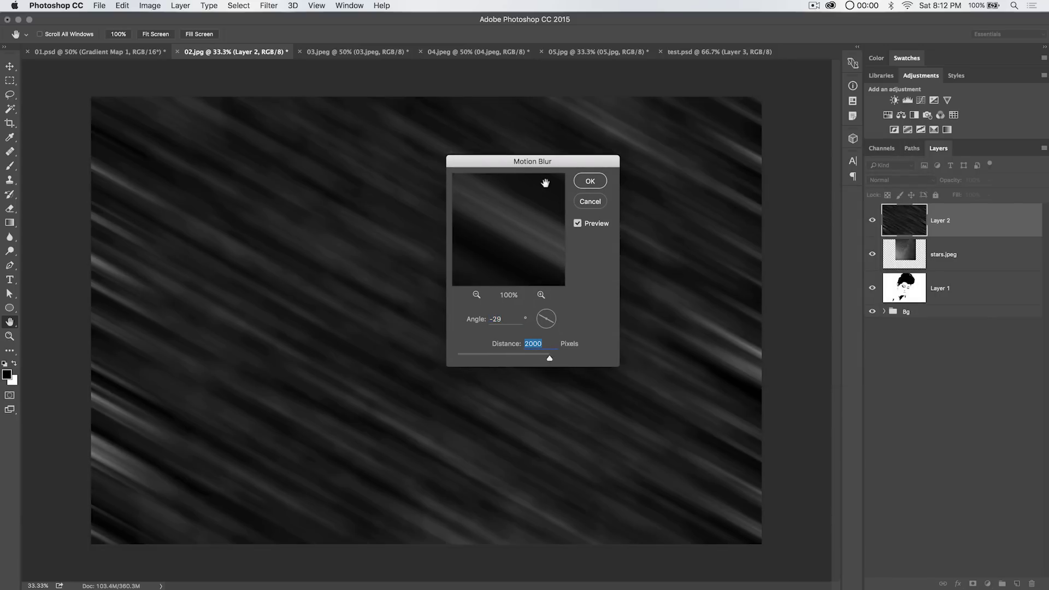
{"action": "mouse_move", "coordinate": [555, 164]}
{"action": "left_mouse_down"}
{"action": "mouse_move", "coordinate": [830, 237]}
{"action": "mouse_move", "coordinate": [568, 181]}
{"action": "left_mouse_up"}
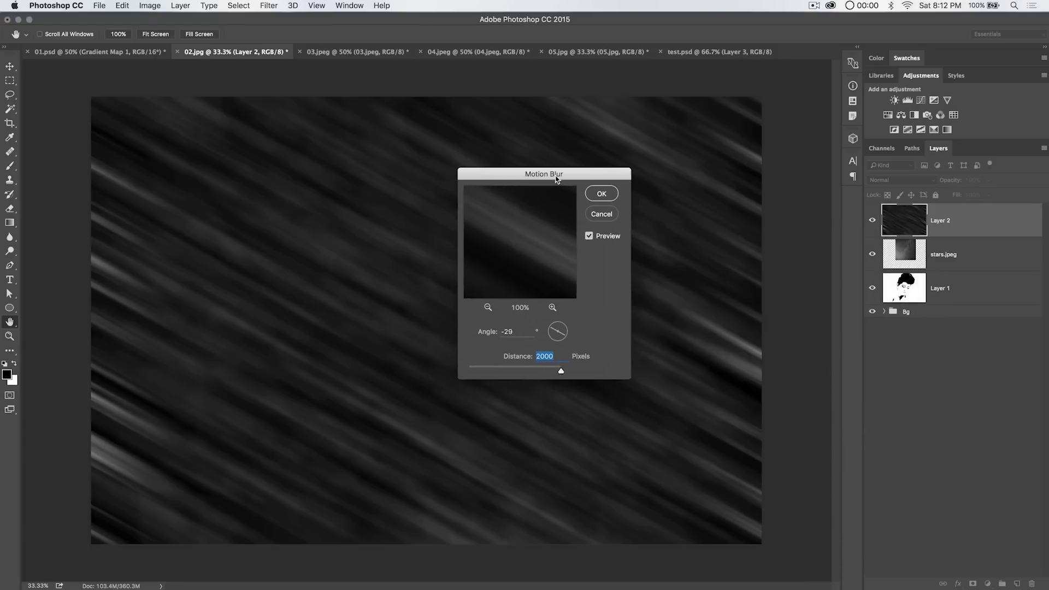
{"action": "left_click", "coordinate": [601, 192]}
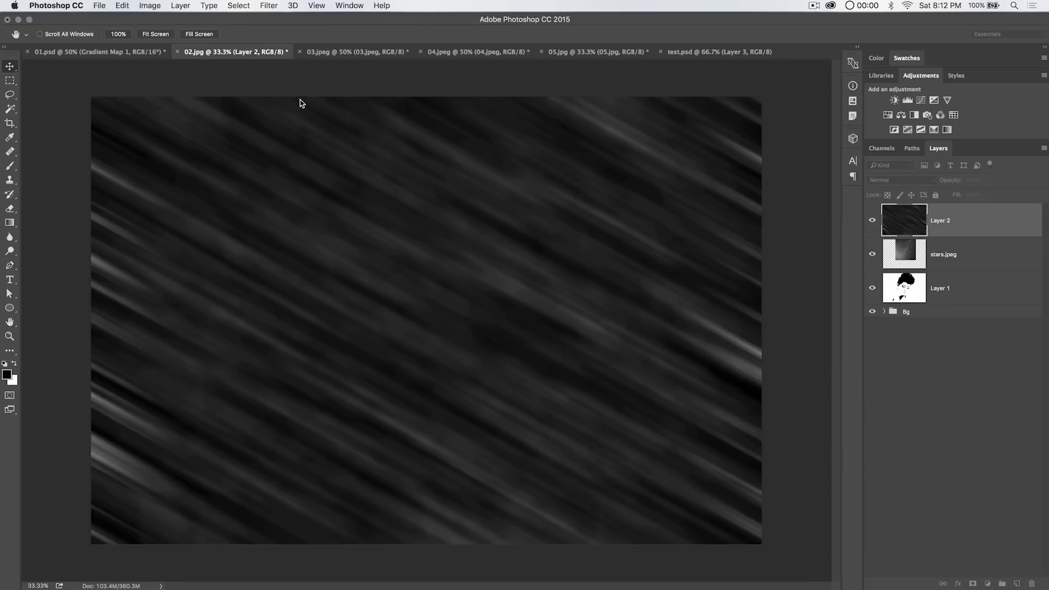
Step: Increase the contrast of the blurred streaks with Levels, using a black input of 31 and a white input of 120
{"action": "left_click", "coordinate": [149, 6]}
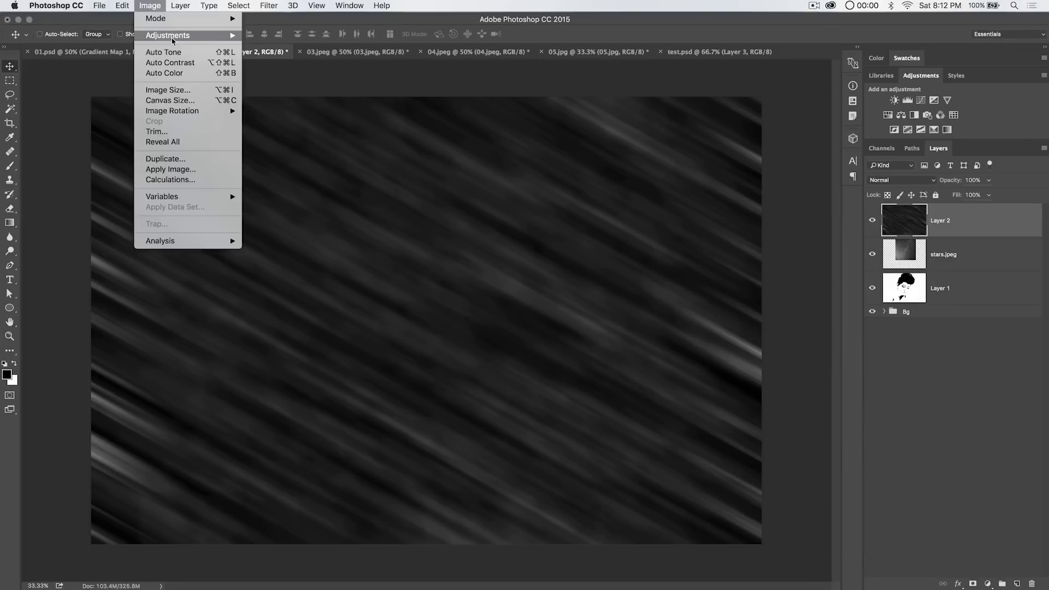
{"action": "mouse_move", "coordinate": [172, 36]}
{"action": "left_click", "coordinate": [290, 48]}
{"action": "left_click_drag", "start_coordinate": [582, 238], "coordinate": [599, 242]}
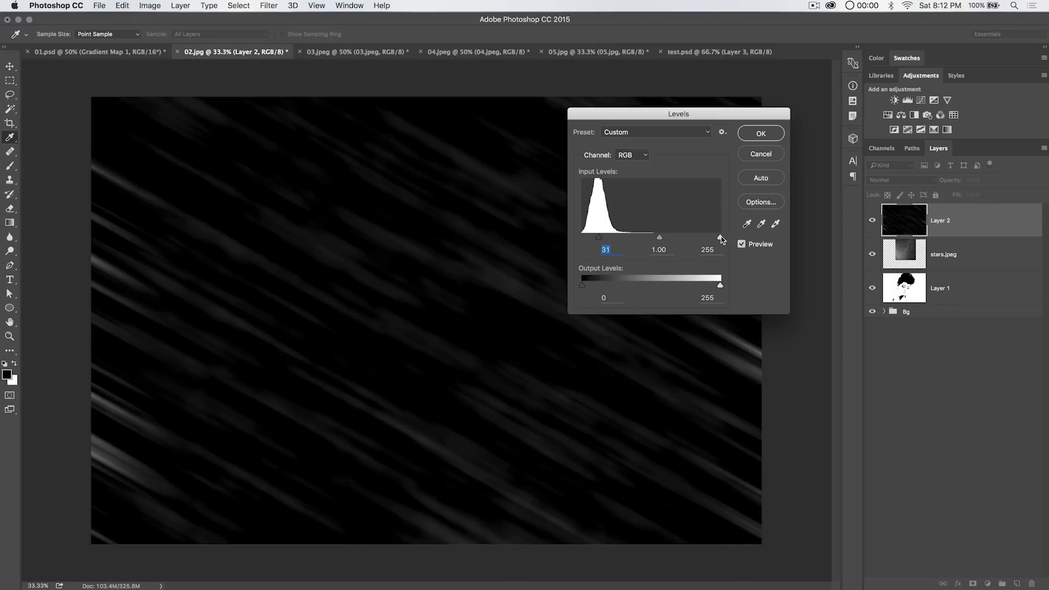
{"action": "left_click_drag", "start_coordinate": [721, 240], "coordinate": [646, 235]}
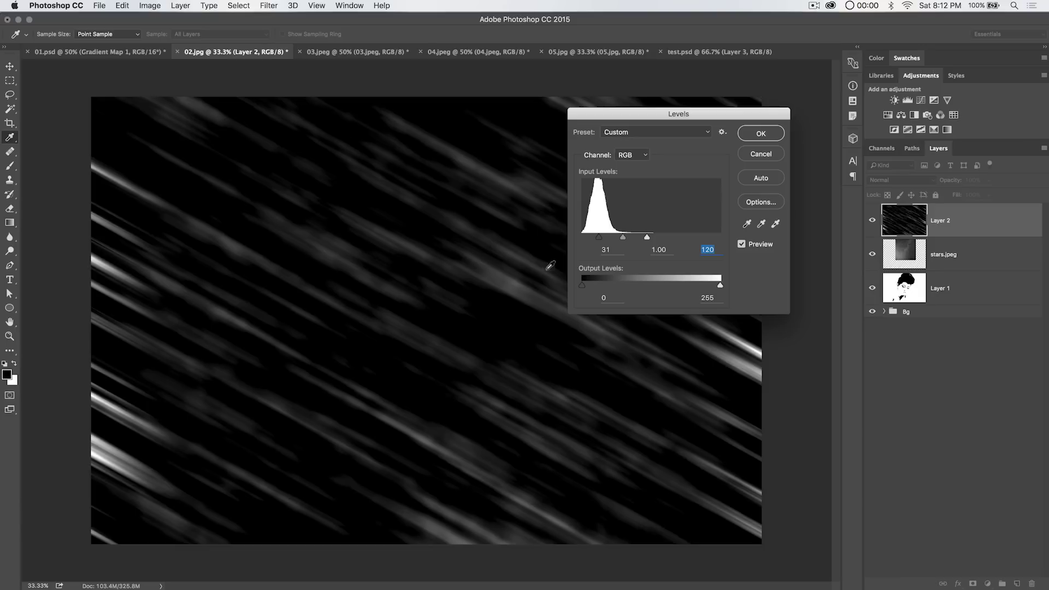
{"action": "left_click", "coordinate": [760, 133]}
Step: Set the streaks layer's blend mode to Screen and compare the portrait with that layer hidden and shown
{"action": "left_click", "coordinate": [899, 179]}
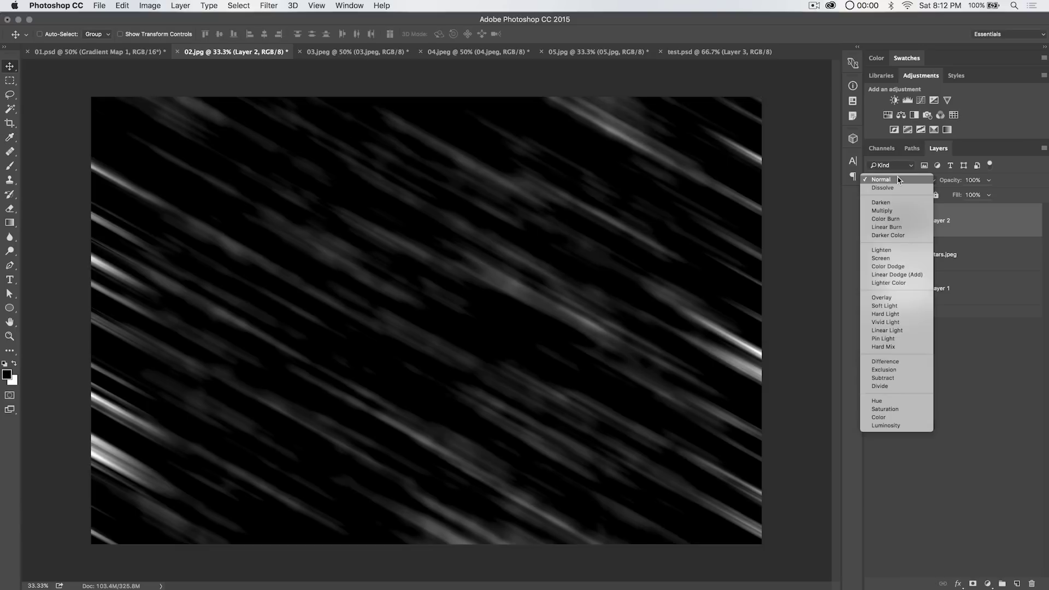
{"action": "left_click", "coordinate": [894, 259]}
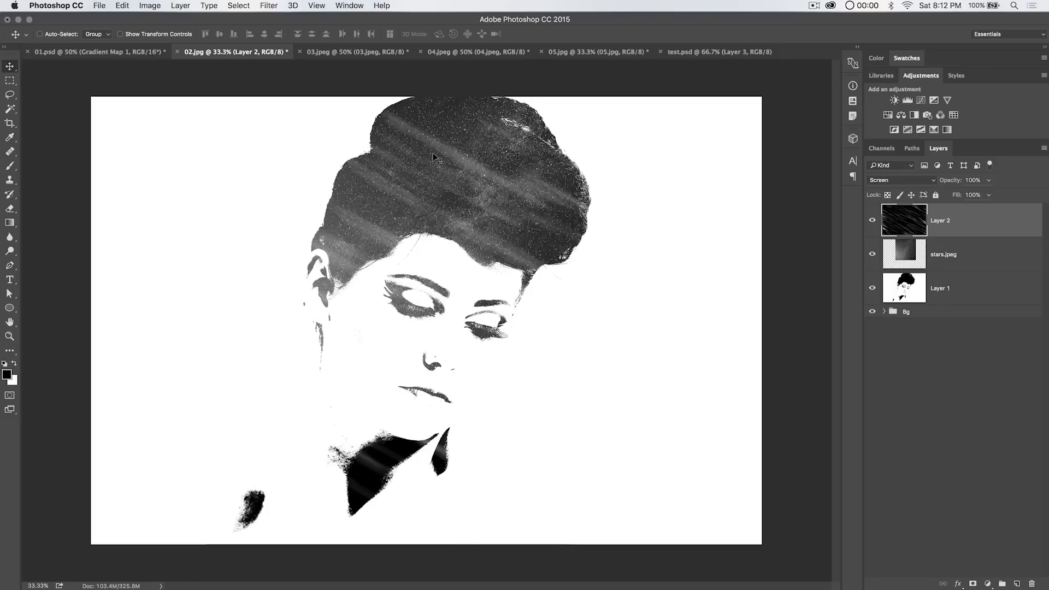
{"action": "left_click", "coordinate": [871, 219]}
{"action": "left_click", "coordinate": [871, 219]}
{"action": "left_click", "coordinate": [872, 219]}
{"action": "left_click", "coordinate": [872, 219]}
{"action": "key", "text": "super+j"}
{"action": "key", "text": "super+z"}
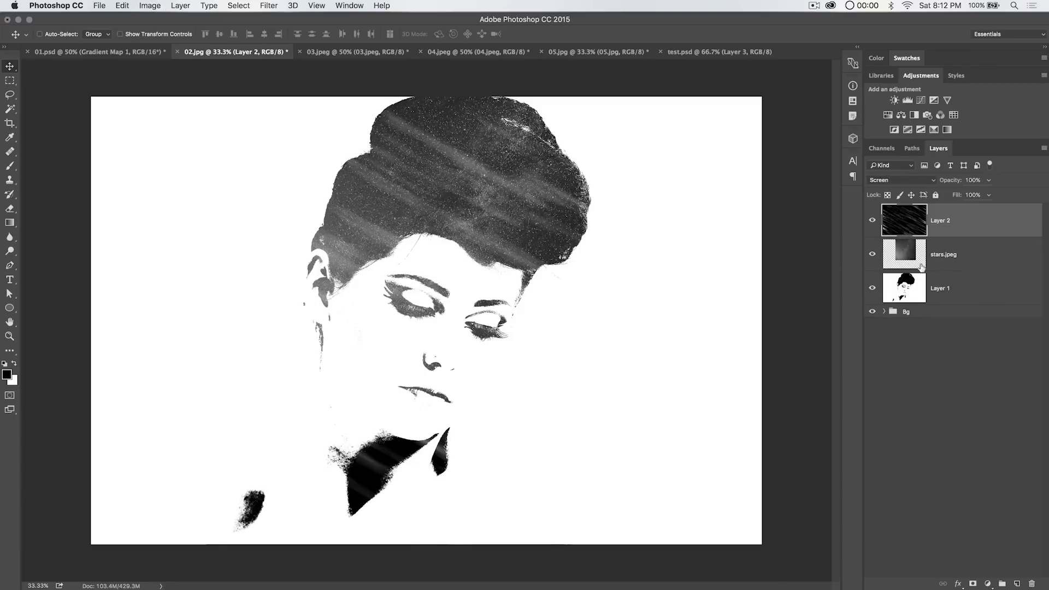
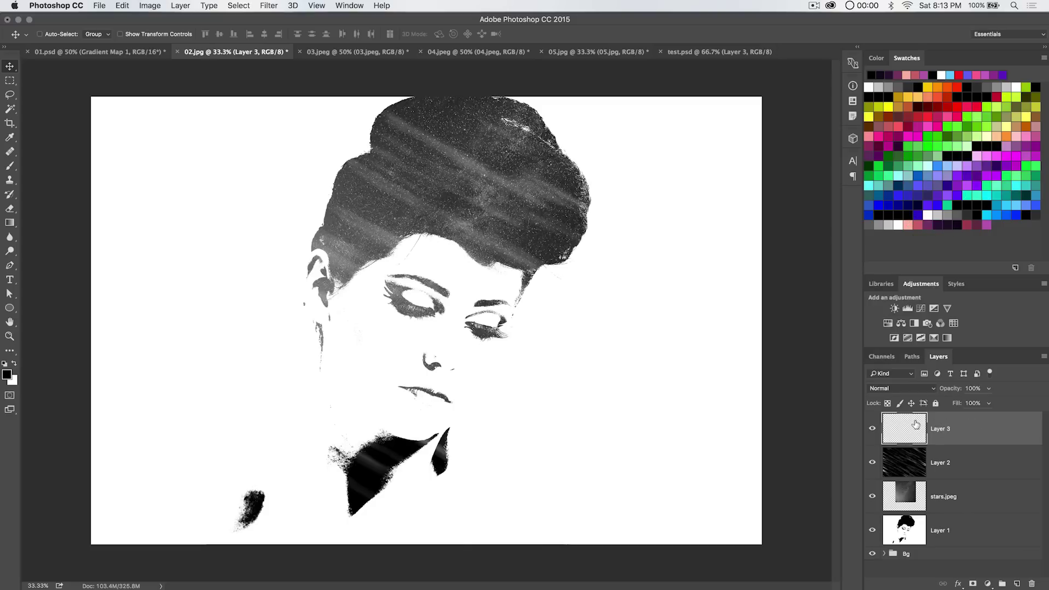
Step: Paint soft salmon-pink patches over the ear and jaw and over the mouth on Layer 3 with the Brush
{"action": "left_click", "coordinate": [10, 168]}
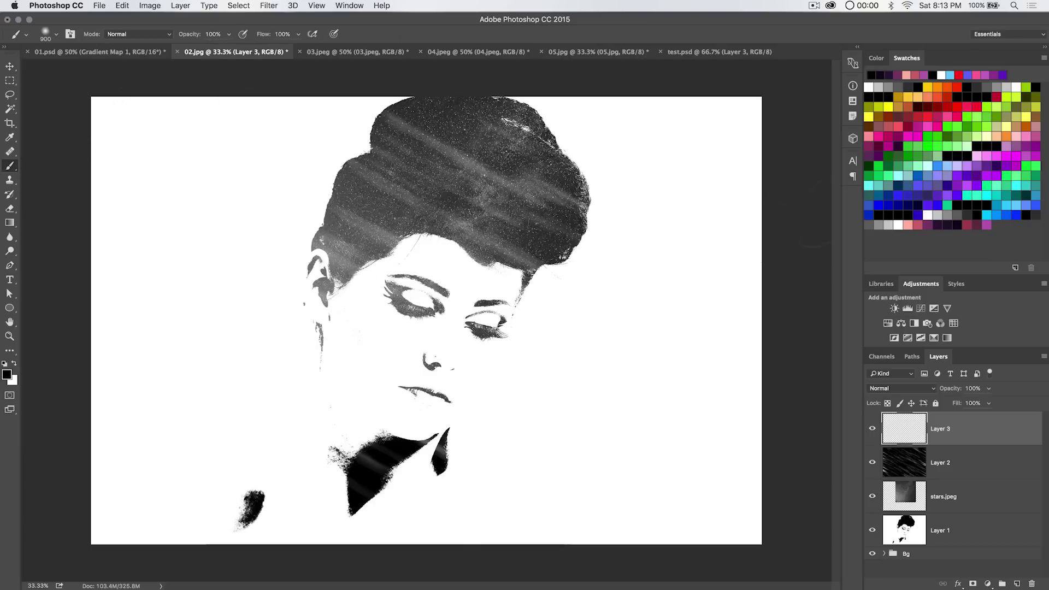
{"action": "left_click", "coordinate": [907, 223]}
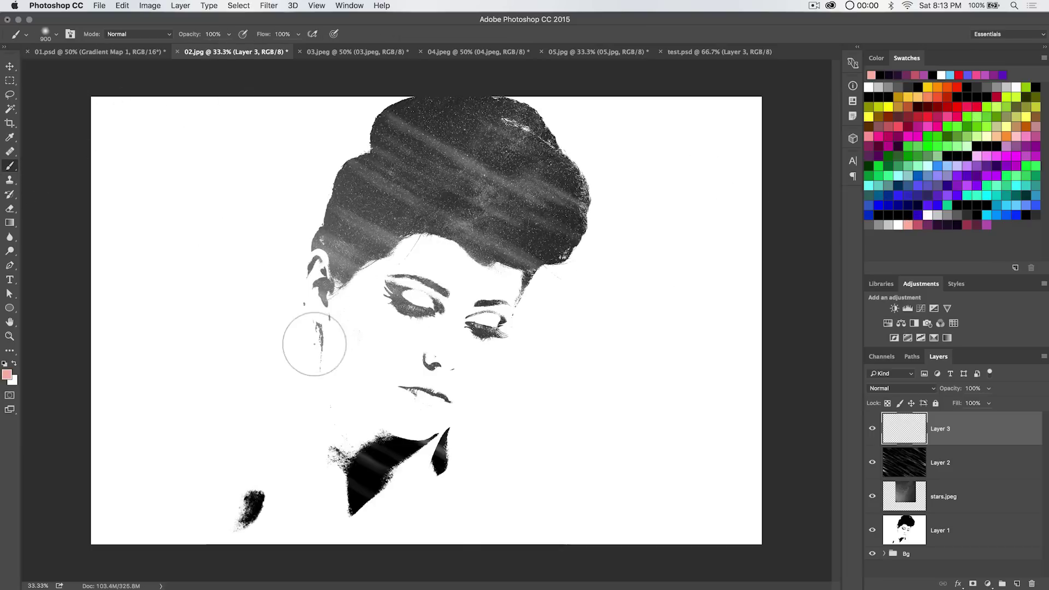
{"action": "mouse_move", "coordinate": [314, 349]}
{"action": "left_mouse_down"}
{"action": "mouse_move", "coordinate": [300, 299]}
{"action": "mouse_move", "coordinate": [340, 335]}
{"action": "mouse_move", "coordinate": [307, 286]}
{"action": "mouse_move", "coordinate": [332, 401]}
{"action": "left_mouse_up"}
{"action": "mouse_move", "coordinate": [413, 419]}
{"action": "left_mouse_down"}
{"action": "mouse_move", "coordinate": [445, 408]}
{"action": "mouse_move", "coordinate": [449, 389]}
{"action": "mouse_move", "coordinate": [460, 417]}
{"action": "left_mouse_up"}
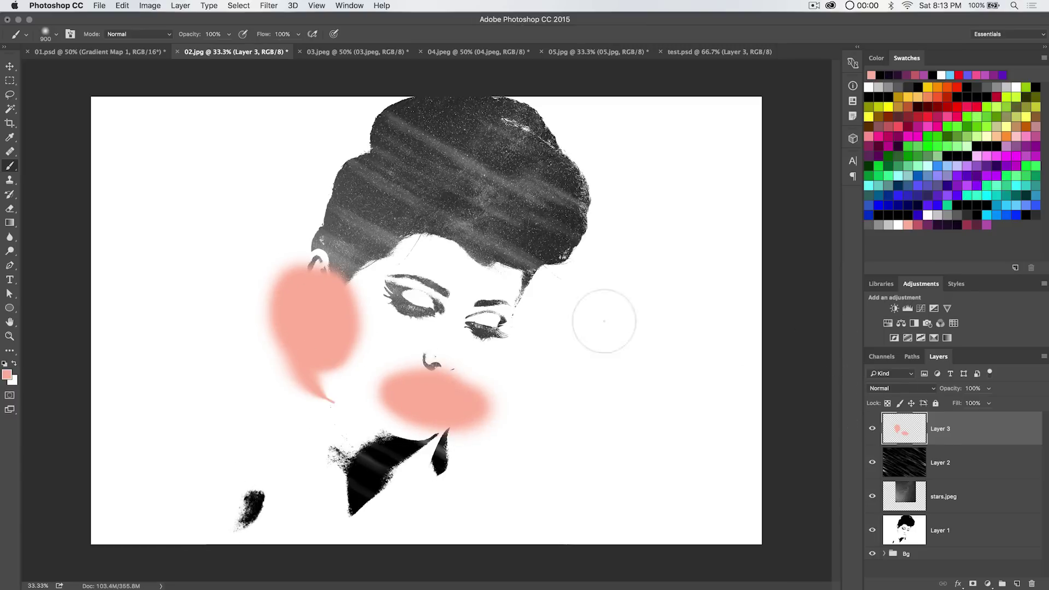
Step: Apply a Gaussian Blur with a 150-pixel radius to the pink patches and set Layer 3's blend mode to Overlay
{"action": "left_click", "coordinate": [267, 6]}
{"action": "mouse_move", "coordinate": [318, 136]}
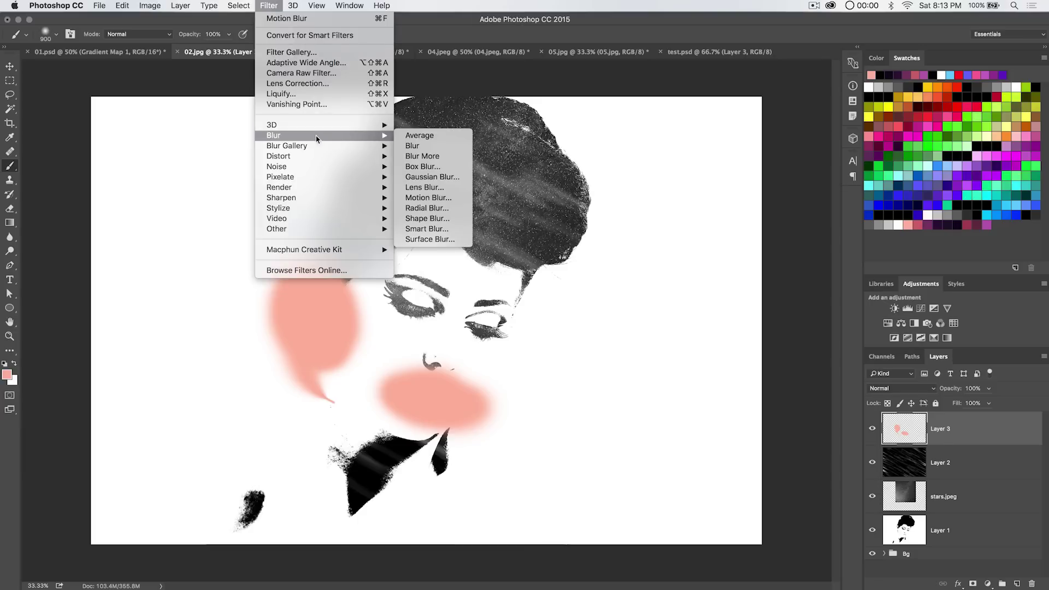
{"action": "left_click", "coordinate": [432, 177]}
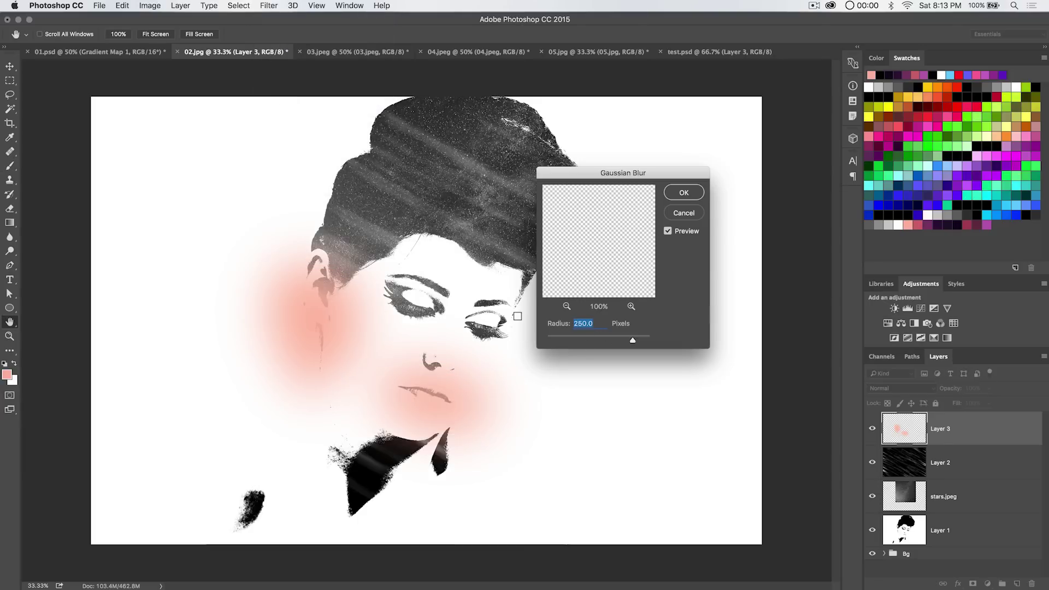
{"action": "type", "text": "150"}
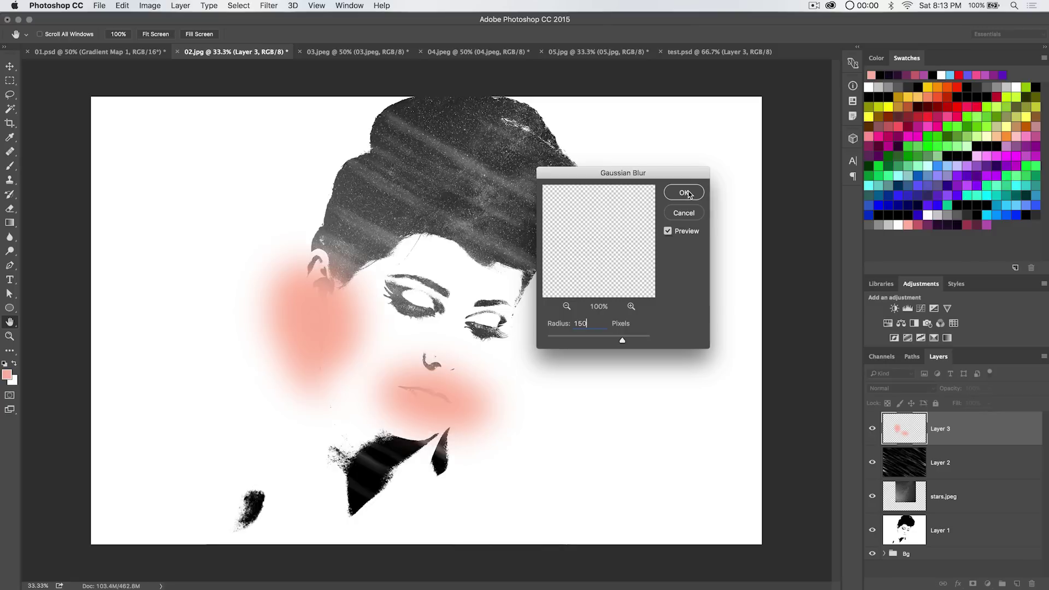
{"action": "left_click", "coordinate": [686, 196]}
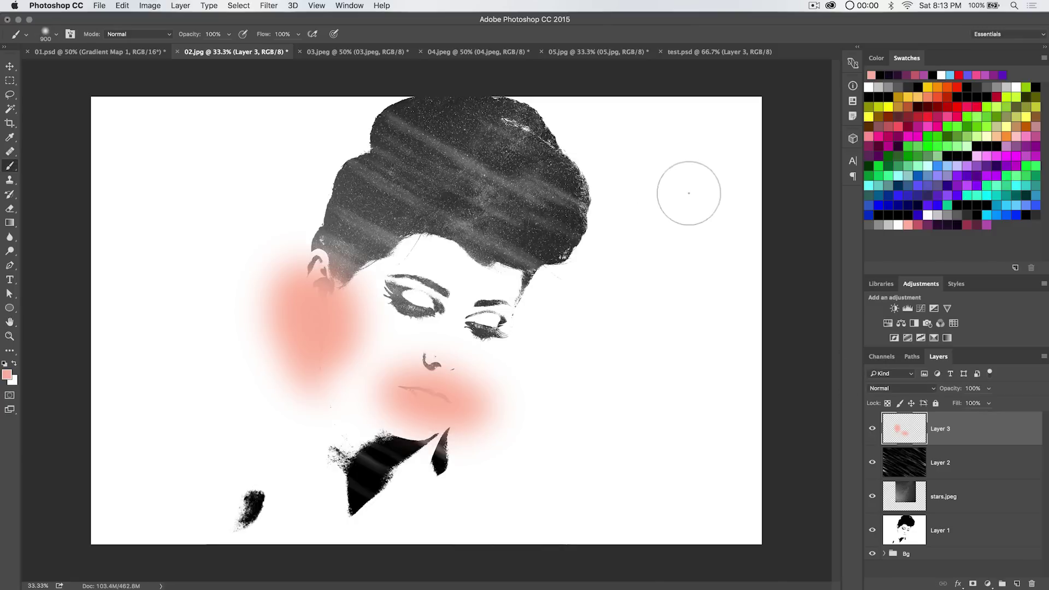
{"action": "left_click", "coordinate": [900, 388]}
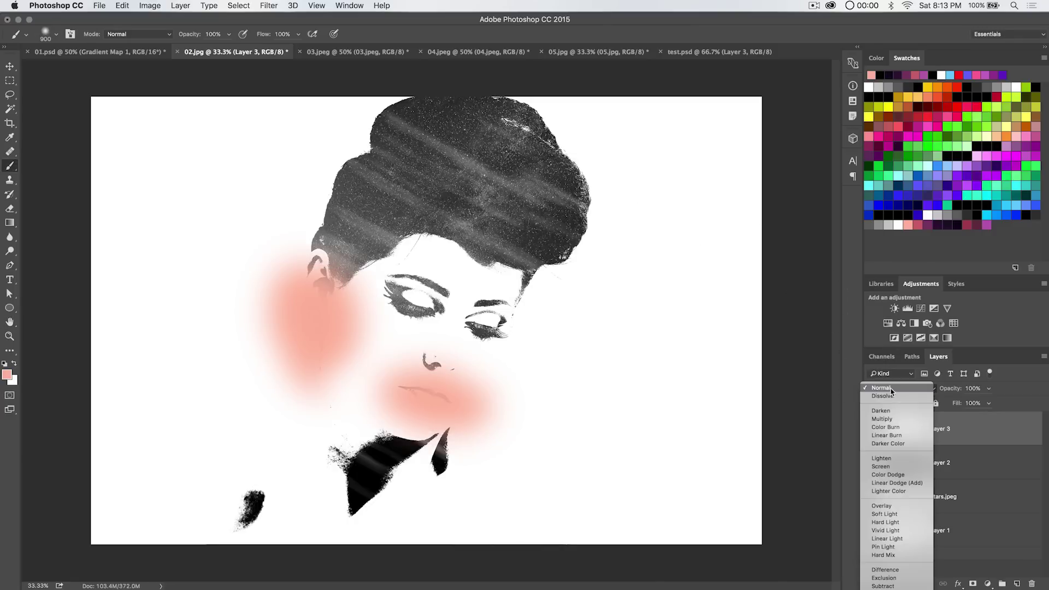
{"action": "left_click", "coordinate": [887, 507]}
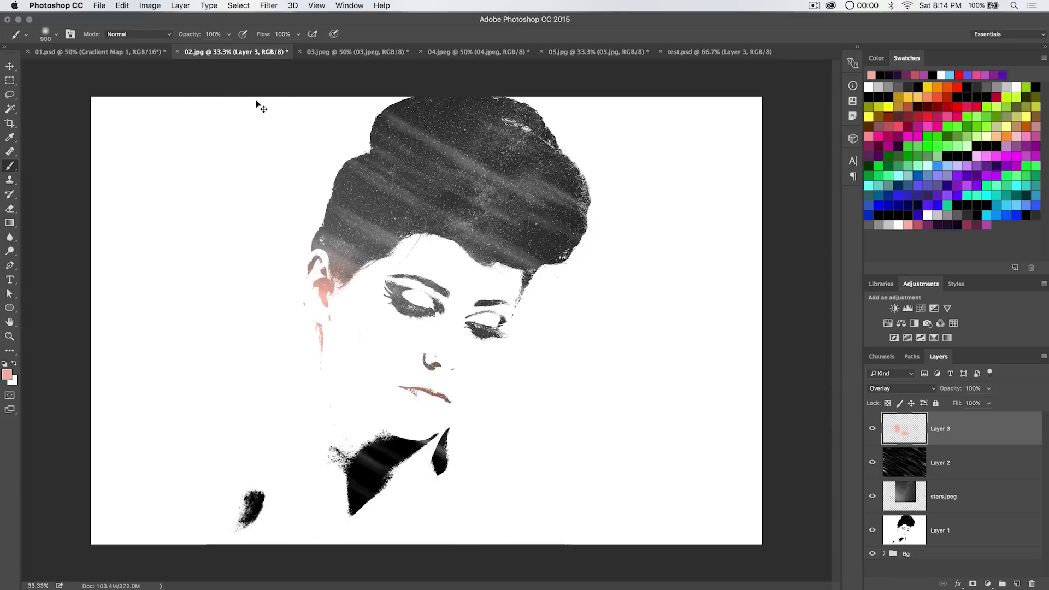
Step: Adjust the pink paint on Layer 3 with Hue/Saturation, raising the saturation to +62 and fine-tuning the lightness
{"action": "key", "text": "super+u"}
{"action": "left_click_drag", "start_coordinate": [326, 300], "coordinate": [641, 193]}
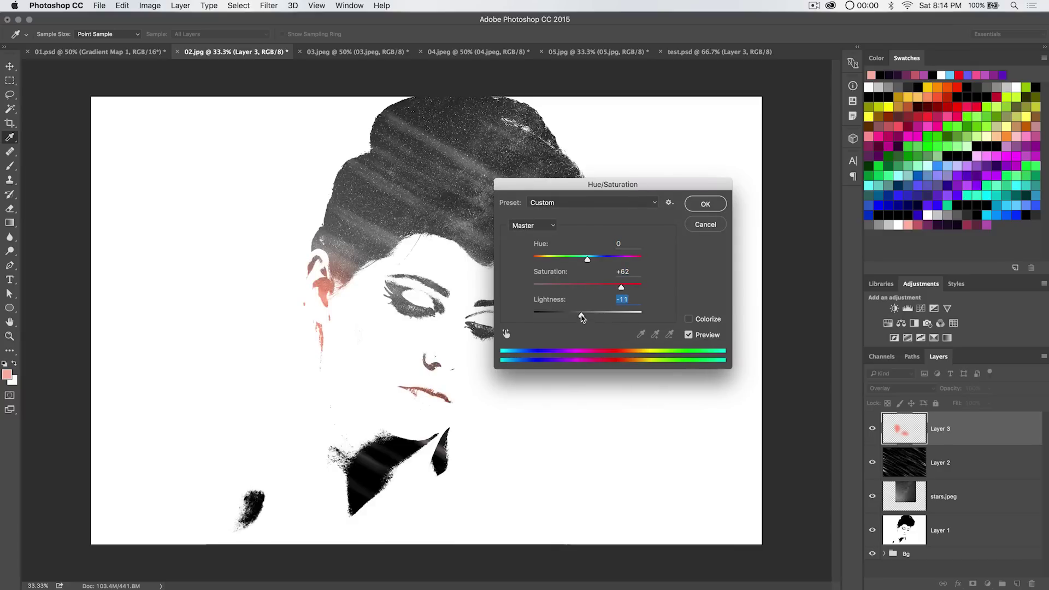
{"action": "left_click_drag", "start_coordinate": [585, 319], "coordinate": [586, 322]}
{"action": "left_click", "coordinate": [715, 208]}
Step: Add a new layer above Layer 3 and brush a rose-red band from the ear across the forehead and eyes
{"action": "key", "text": "b"}
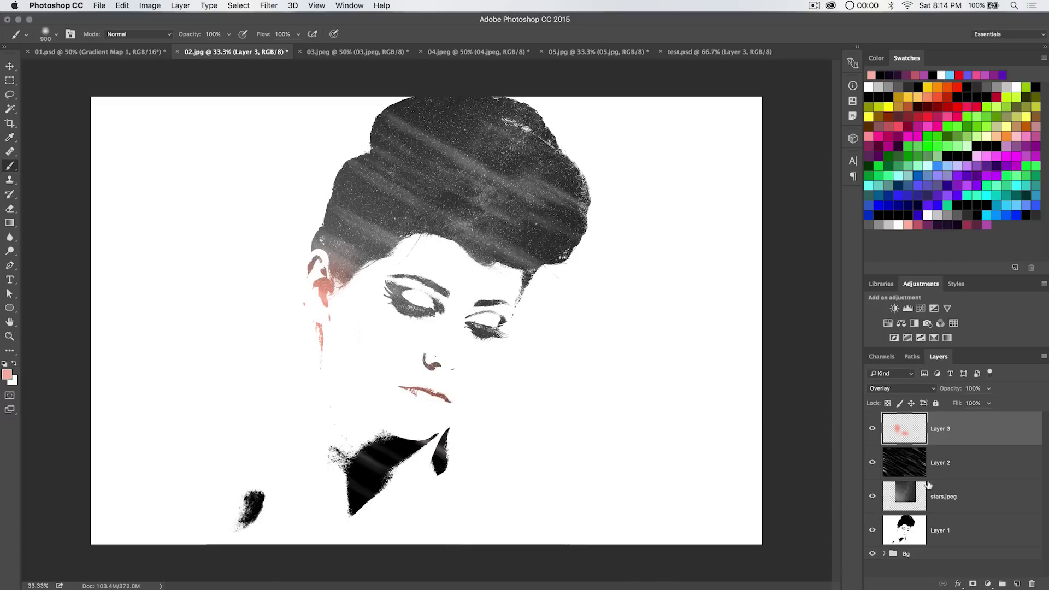
{"action": "left_click", "coordinate": [1013, 581]}
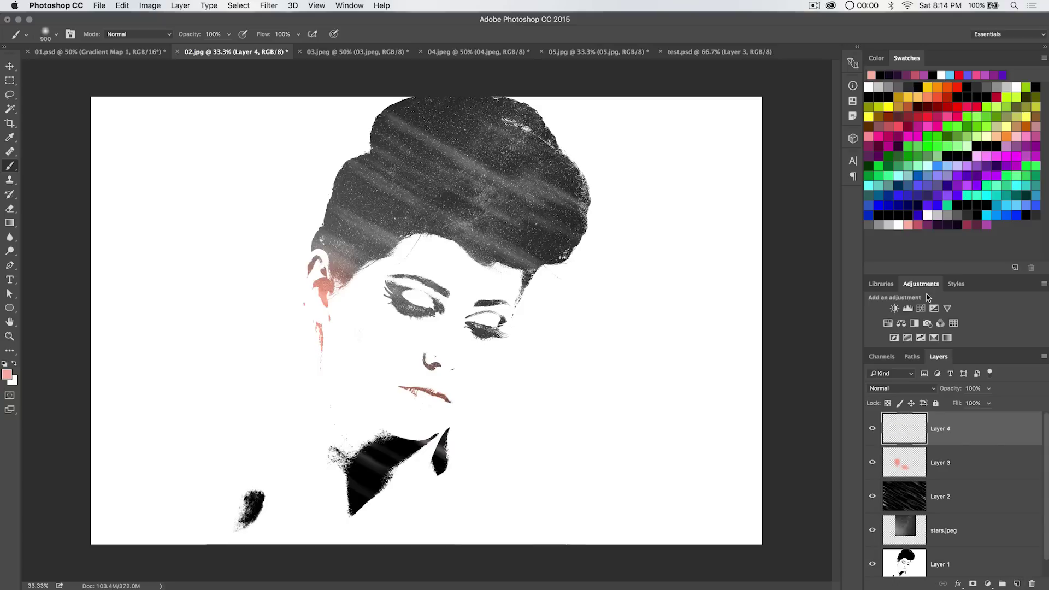
{"action": "left_click", "coordinate": [919, 224]}
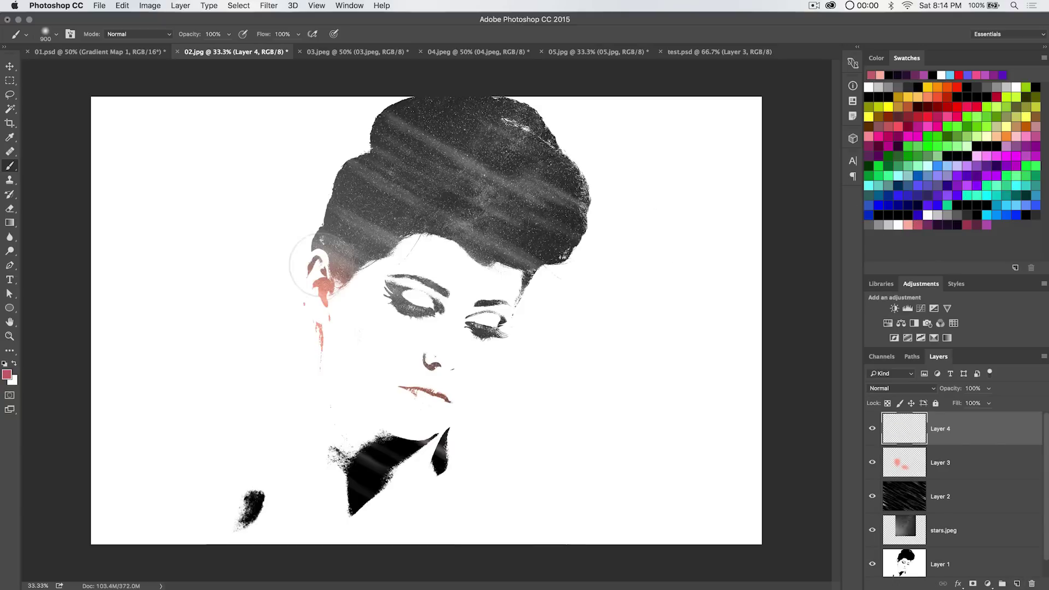
{"action": "mouse_move", "coordinate": [295, 241]}
{"action": "left_mouse_down"}
{"action": "mouse_move", "coordinate": [314, 267]}
{"action": "mouse_move", "coordinate": [367, 257]}
{"action": "mouse_move", "coordinate": [364, 275]}
{"action": "mouse_move", "coordinate": [394, 291]}
{"action": "mouse_move", "coordinate": [437, 268]}
{"action": "mouse_move", "coordinate": [440, 297]}
{"action": "mouse_move", "coordinate": [531, 300]}
{"action": "left_mouse_up"}
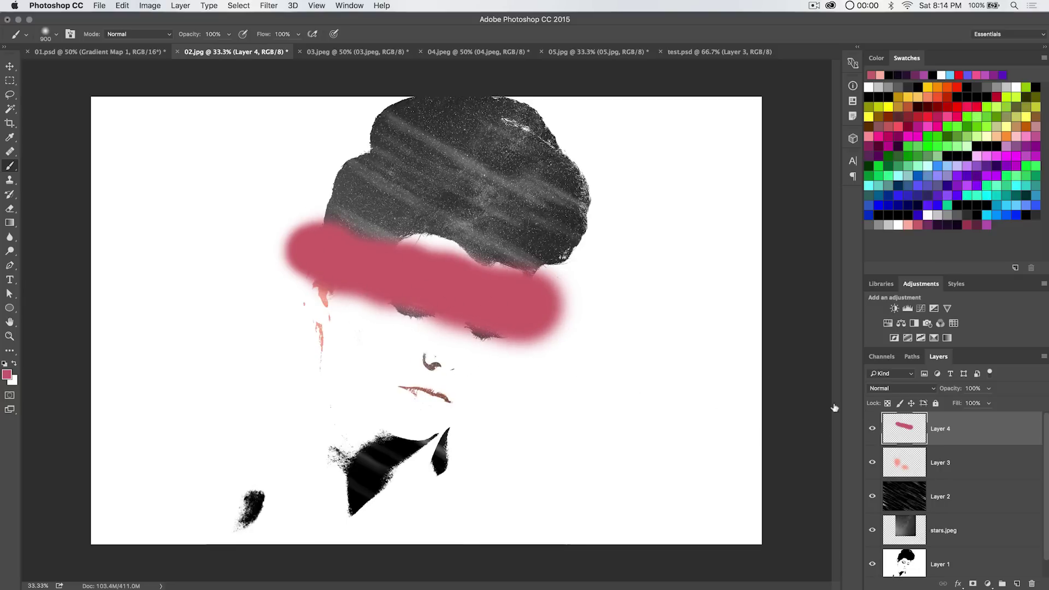
Step: Repeat the last Gaussian Blur on the rose-red band, try Soft Light, and set Layer 4's blend mode to Overlay
{"action": "left_click", "coordinate": [268, 5]}
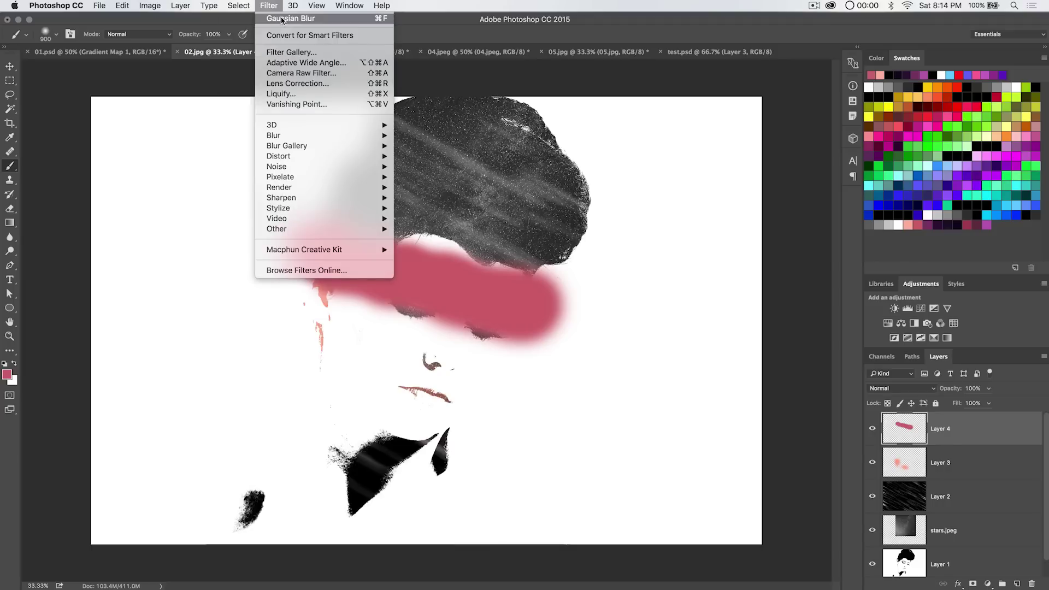
{"action": "key", "text": "Escape"}
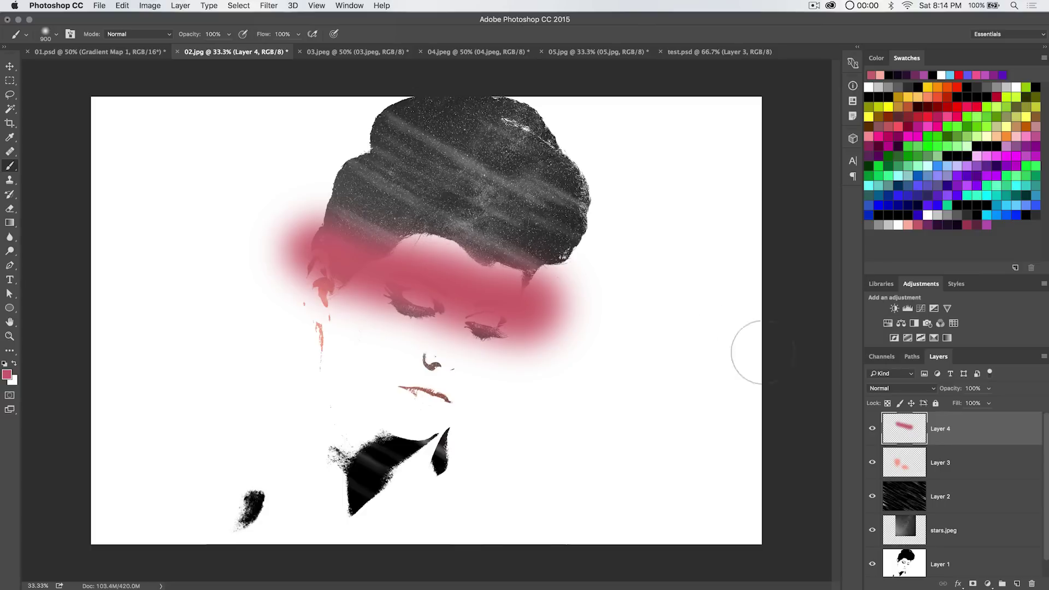
{"action": "left_click", "coordinate": [923, 390]}
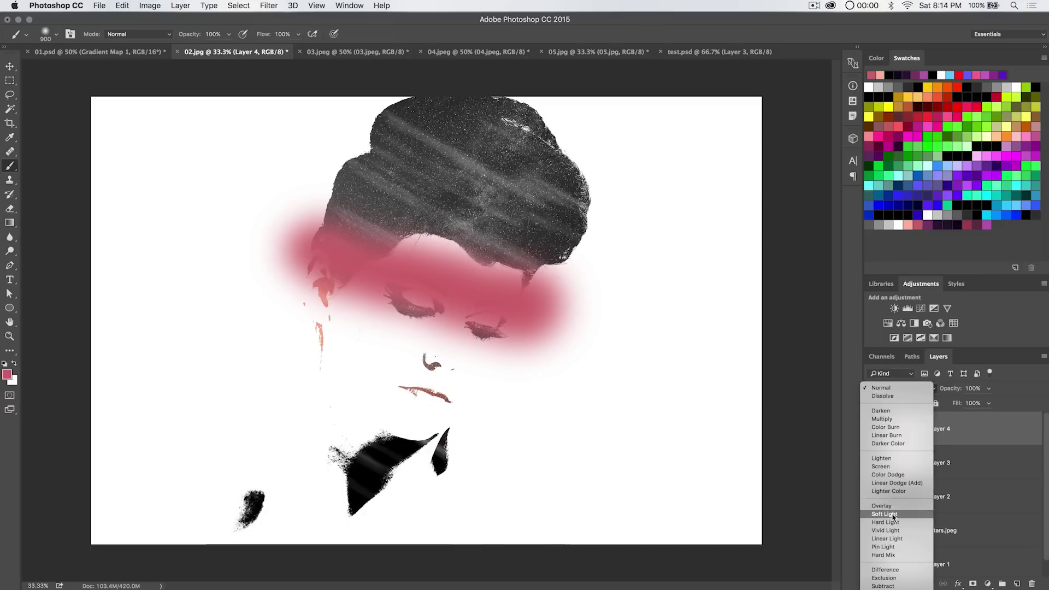
{"action": "left_click", "coordinate": [871, 459]}
{"action": "left_click", "coordinate": [903, 388]}
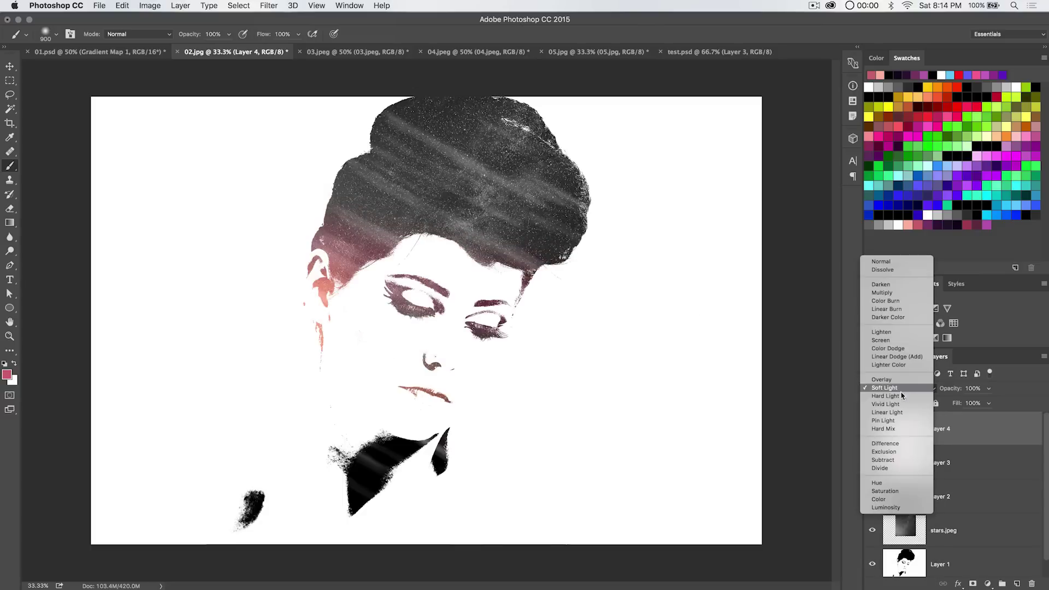
{"action": "left_click", "coordinate": [887, 380]}
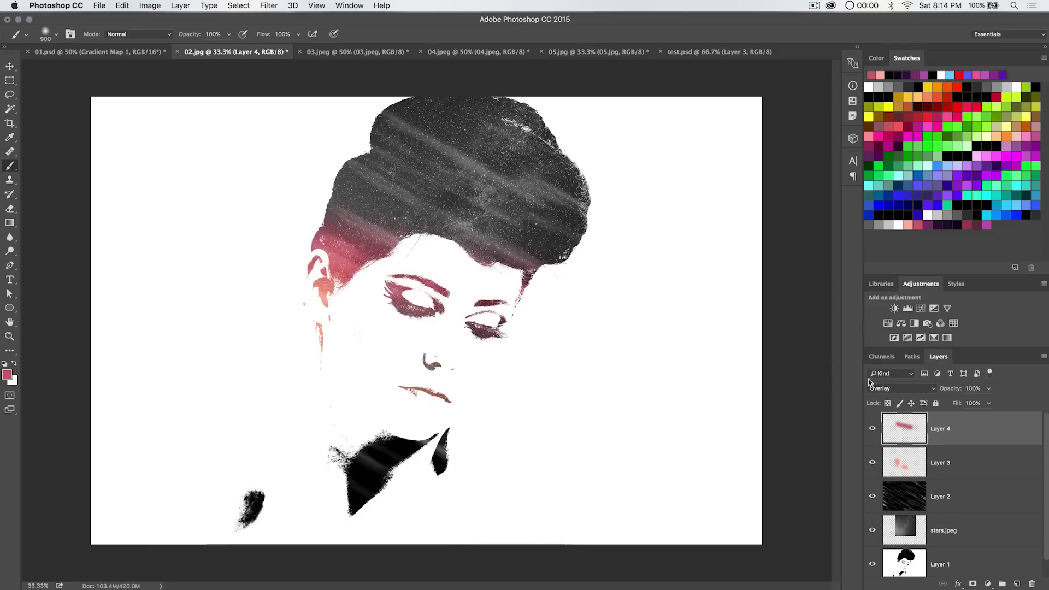
Step: Brush more salmon pink on Layer 3 beneath the eyes and around the nose and mouth
{"action": "left_click", "coordinate": [918, 462]}
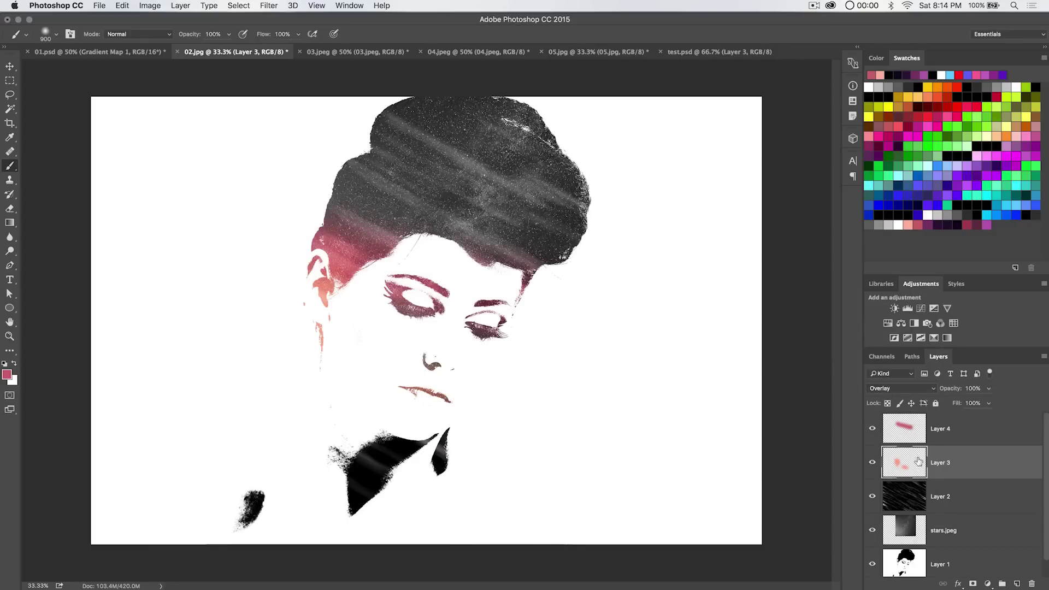
{"action": "left_click", "coordinate": [905, 223]}
{"action": "mouse_move", "coordinate": [415, 328]}
{"action": "left_mouse_down"}
{"action": "mouse_move", "coordinate": [456, 335]}
{"action": "mouse_move", "coordinate": [481, 358]}
{"action": "left_mouse_up"}
{"action": "mouse_move", "coordinate": [373, 319]}
{"action": "left_mouse_down"}
{"action": "mouse_move", "coordinate": [433, 355]}
{"action": "mouse_move", "coordinate": [499, 363]}
{"action": "mouse_move", "coordinate": [425, 355]}
{"action": "mouse_move", "coordinate": [530, 411]}
{"action": "left_mouse_up"}
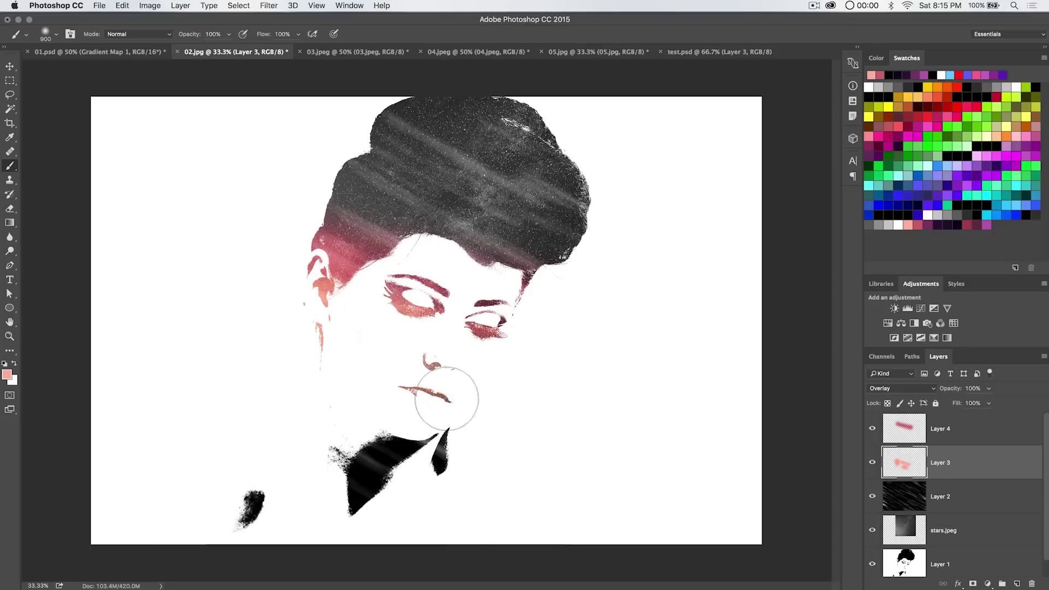
Step: Add a new layer above Layer 4 and brush a diagonal purple band across the lower part of the hair
{"action": "left_click", "coordinate": [951, 431]}
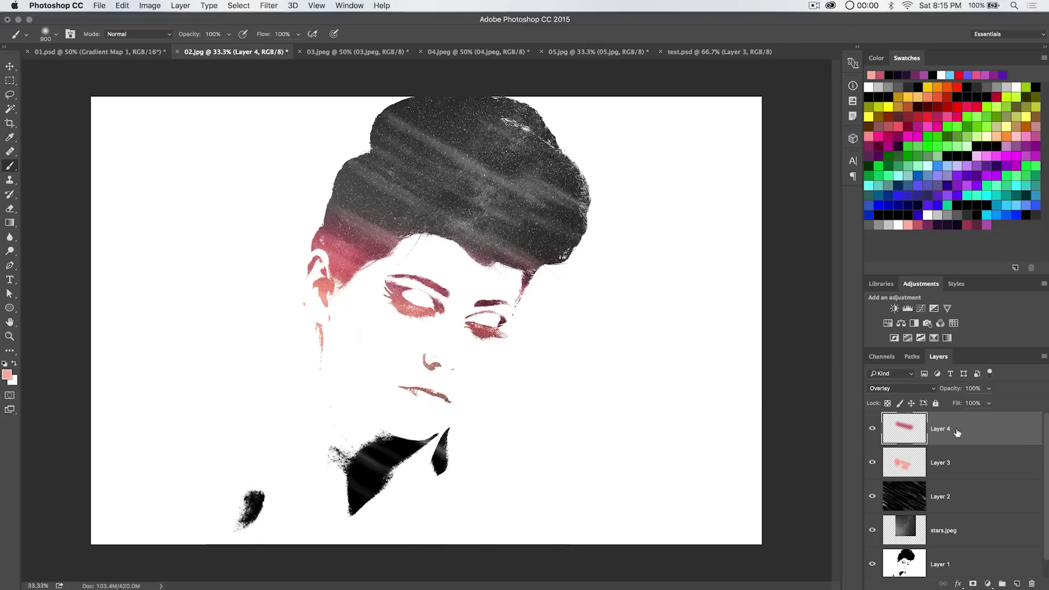
{"action": "left_click", "coordinate": [1016, 584]}
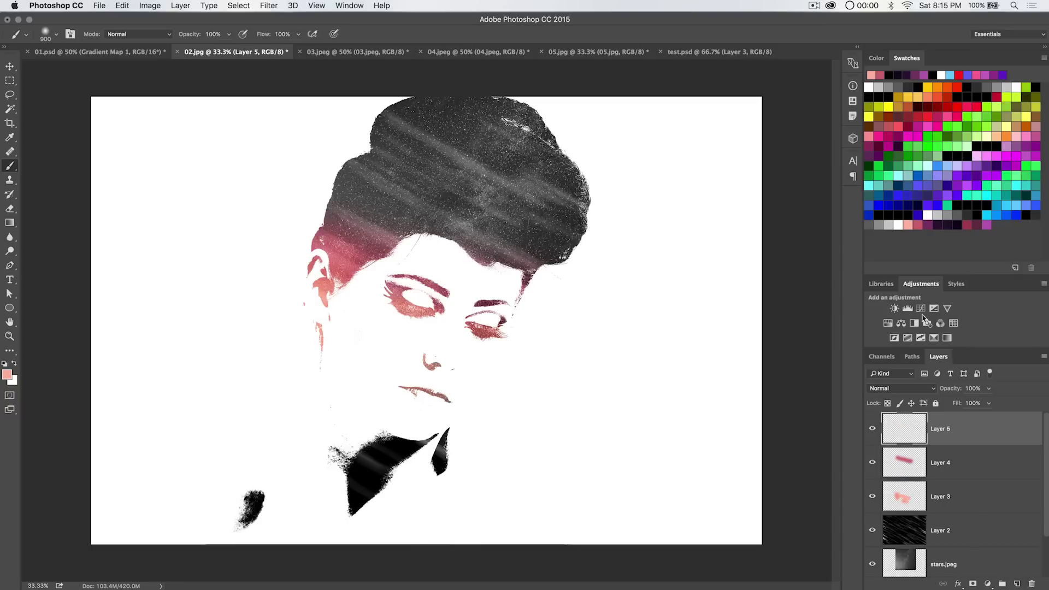
{"action": "left_click", "coordinate": [927, 224]}
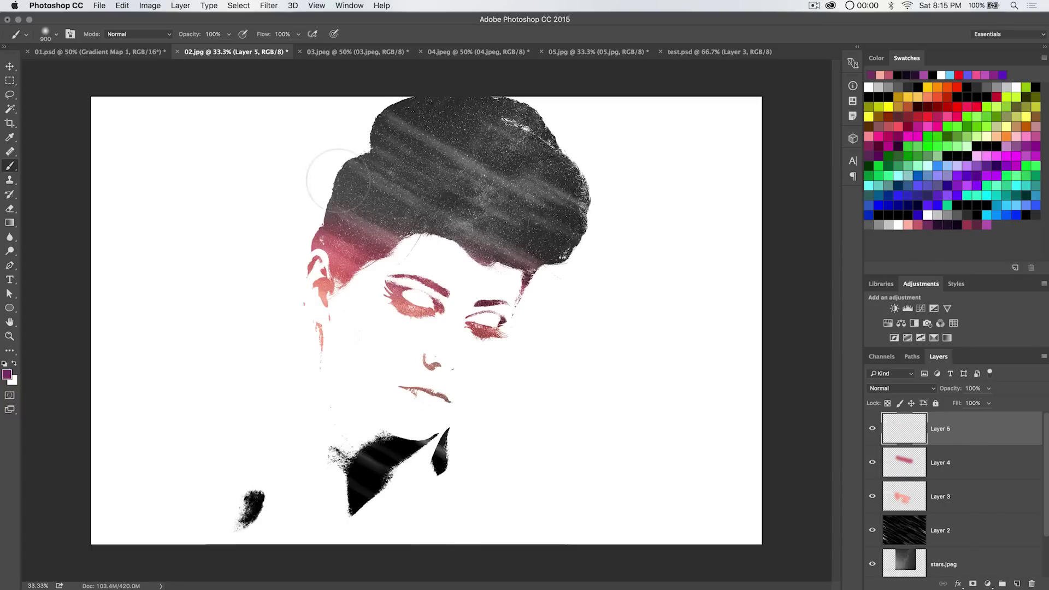
{"action": "mouse_move", "coordinate": [306, 174]}
{"action": "left_mouse_down"}
{"action": "mouse_move", "coordinate": [426, 246]}
{"action": "mouse_move", "coordinate": [475, 256]}
{"action": "mouse_move", "coordinate": [574, 306]}
{"action": "left_mouse_up"}
Step: Repeat the last Gaussian Blur on the purple band, try Soft Light, and set Layer 5's blend mode to Overlay
{"action": "left_click", "coordinate": [268, 5]}
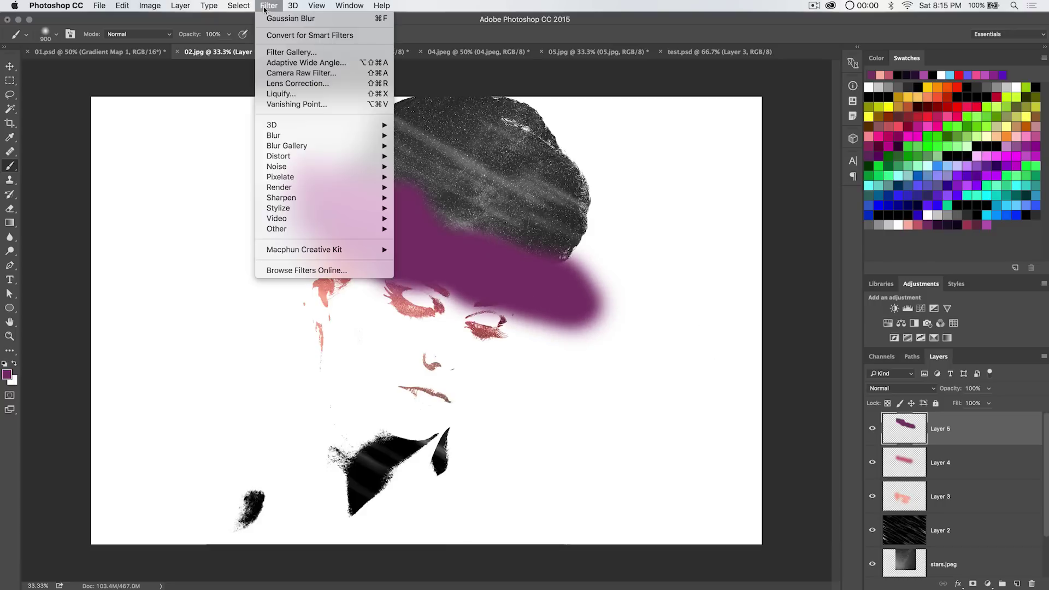
{"action": "left_click", "coordinate": [289, 22]}
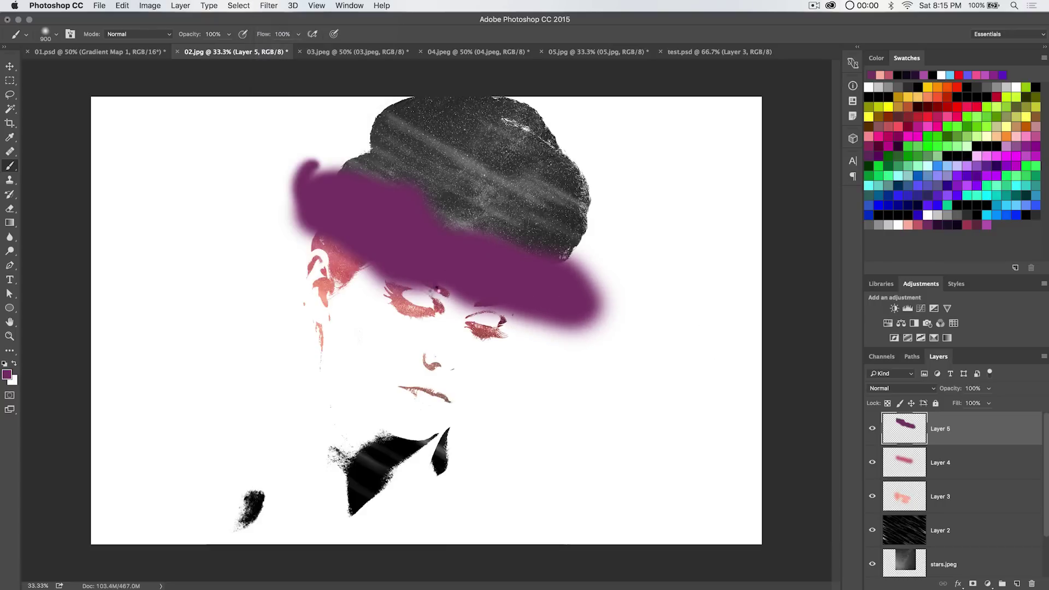
{"action": "left_click", "coordinate": [922, 388]}
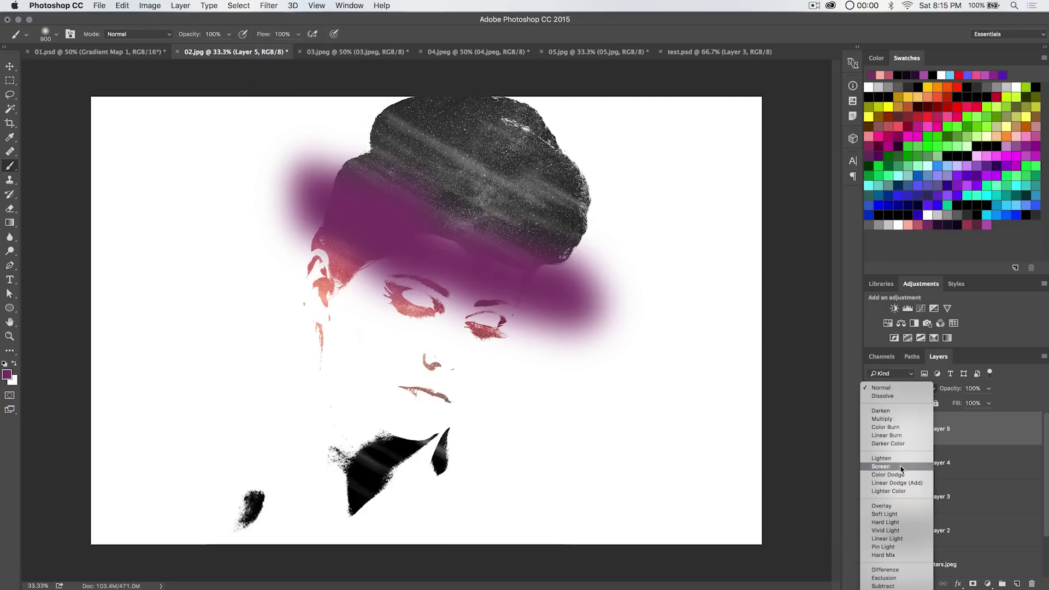
{"action": "left_click", "coordinate": [894, 513]}
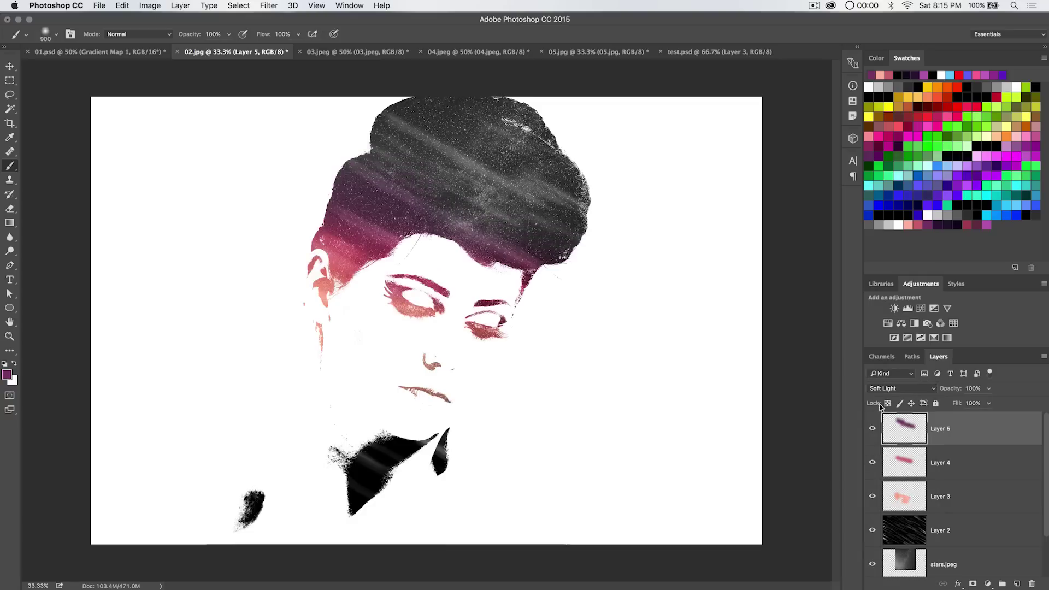
{"action": "left_click", "coordinate": [906, 392]}
{"action": "left_click", "coordinate": [908, 380]}
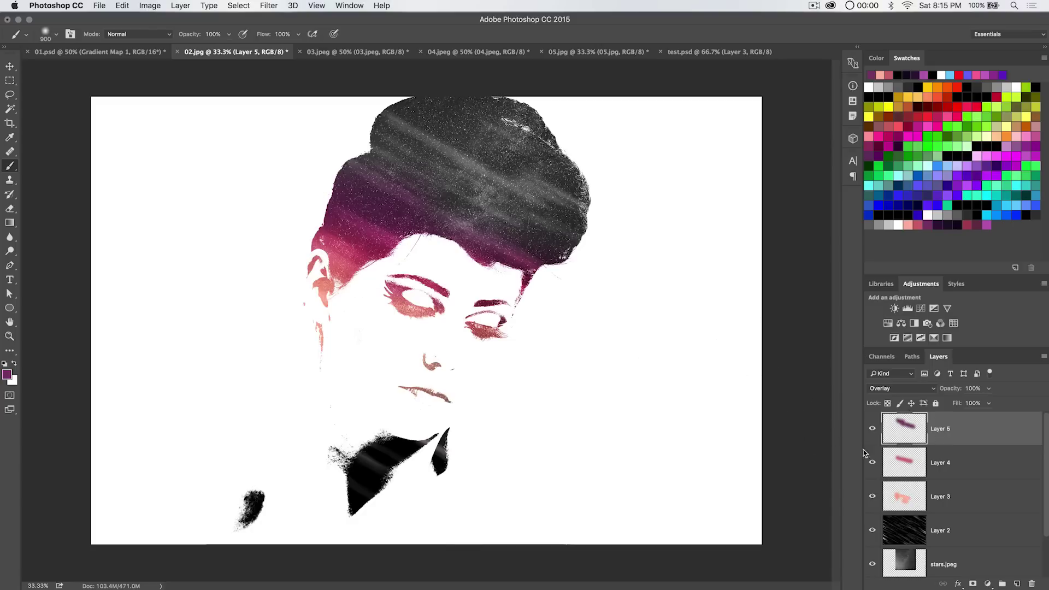
Step: Add a new layer above Layer 5 and brush a diagonal dark violet band across the middle of the hair
{"action": "left_click", "coordinate": [1014, 581]}
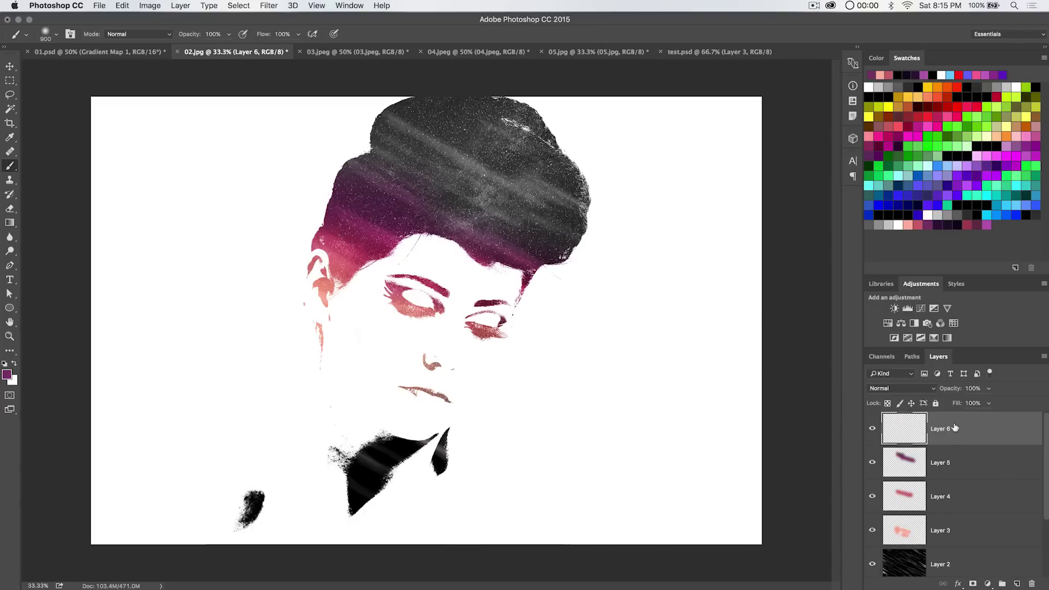
{"action": "left_click", "coordinate": [938, 222]}
{"action": "mouse_move", "coordinate": [347, 112]}
{"action": "left_mouse_down"}
{"action": "mouse_move", "coordinate": [382, 148]}
{"action": "mouse_move", "coordinate": [592, 251]}
{"action": "mouse_move", "coordinate": [553, 266]}
{"action": "left_mouse_up"}
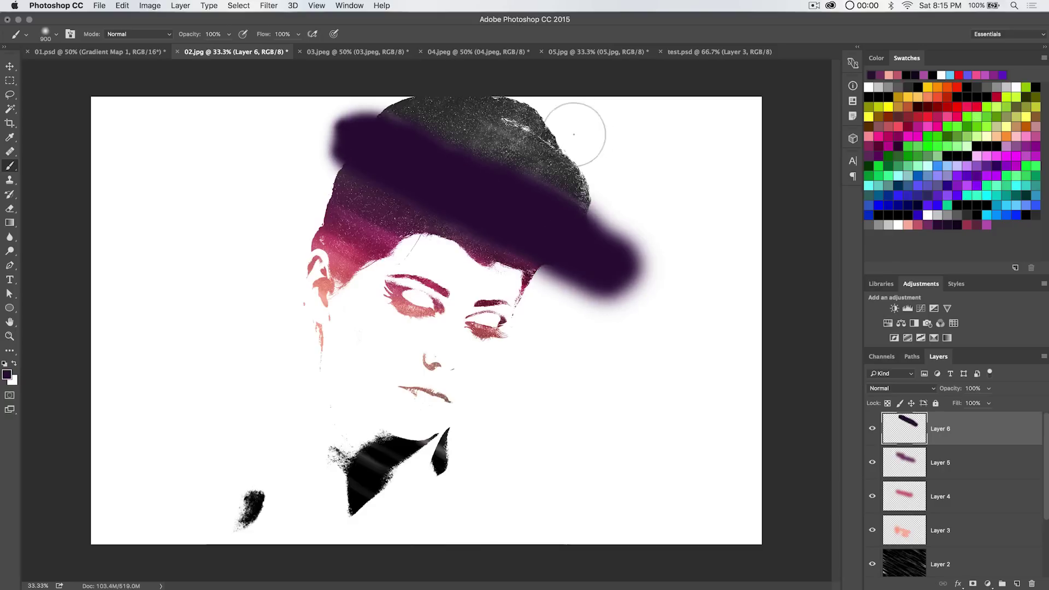
Step: Repeat the last Gaussian Blur on the dark violet band and set Layer 6's blend mode to Soft Light
{"action": "key", "text": "super+f"}
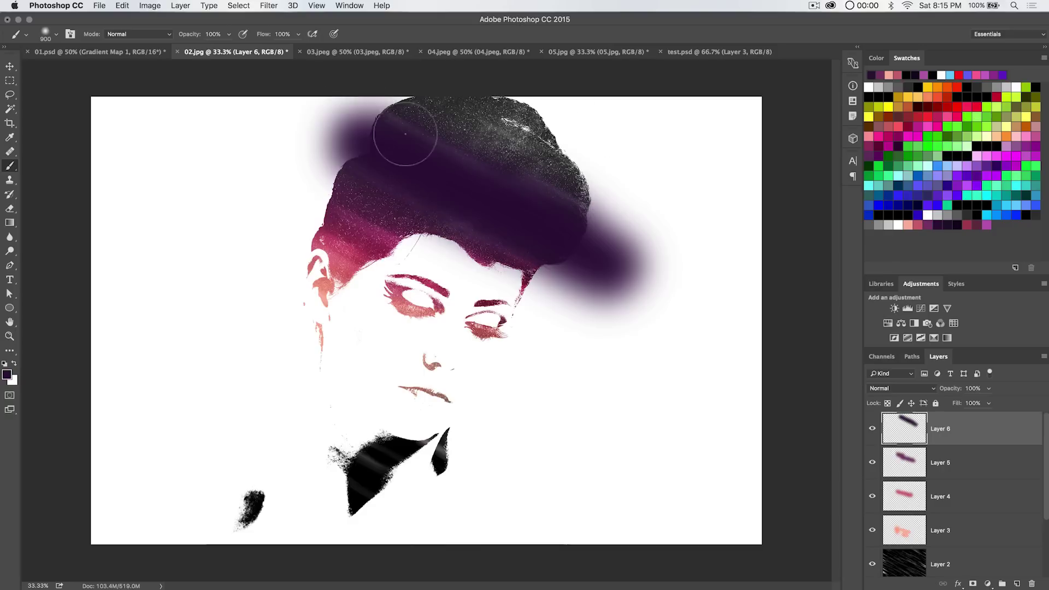
{"action": "left_click", "coordinate": [269, 6]}
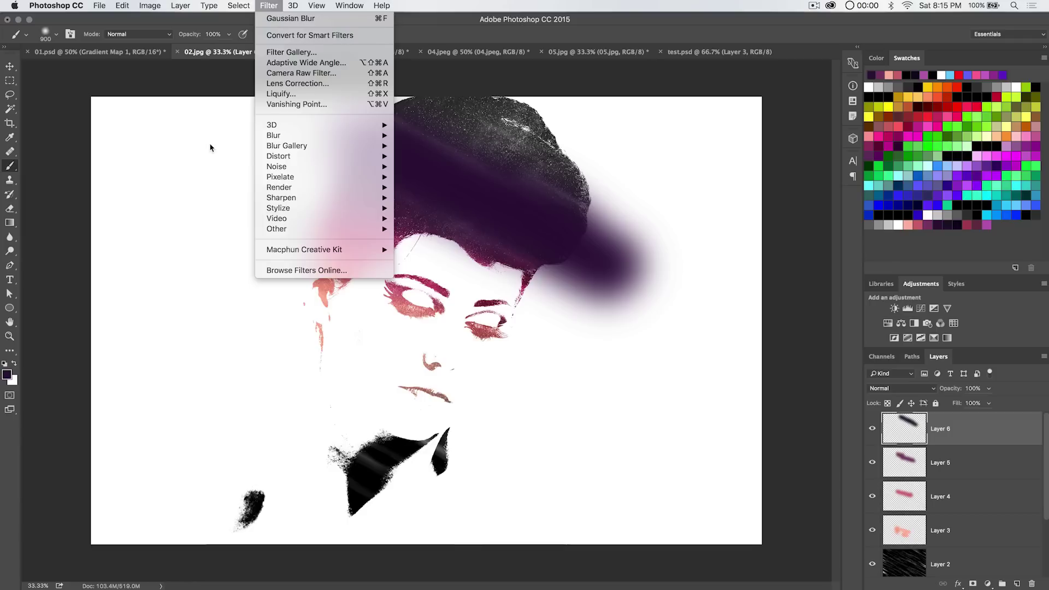
{"action": "left_click", "coordinate": [213, 150]}
{"action": "left_click", "coordinate": [892, 389]}
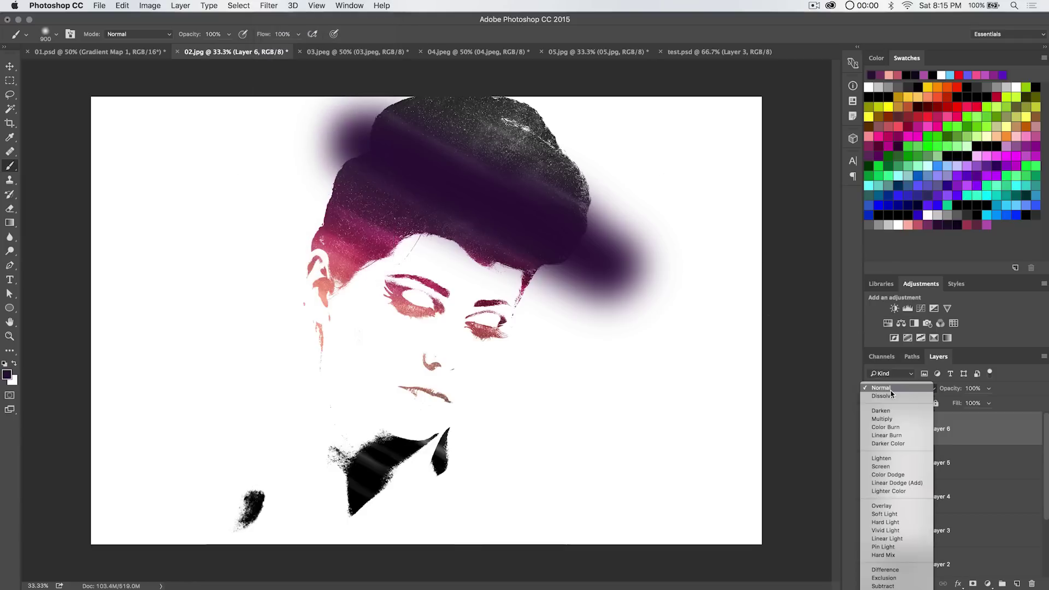
{"action": "left_click", "coordinate": [884, 513]}
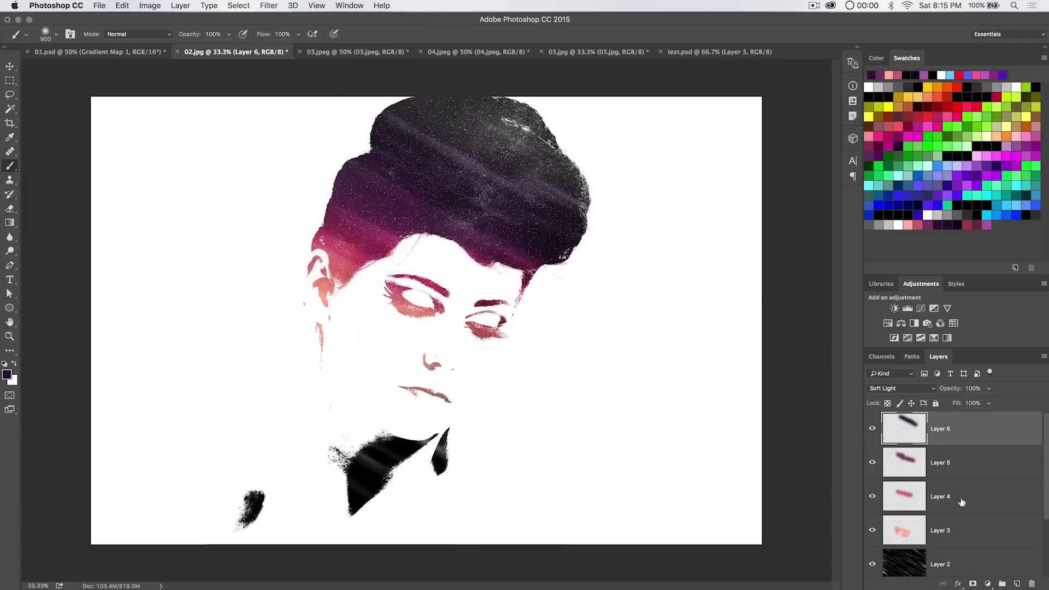
Step: Add a new layer above Layer 6 and brush a broad diagonal dark violet band across the top of the hair
{"action": "left_click", "coordinate": [1014, 581]}
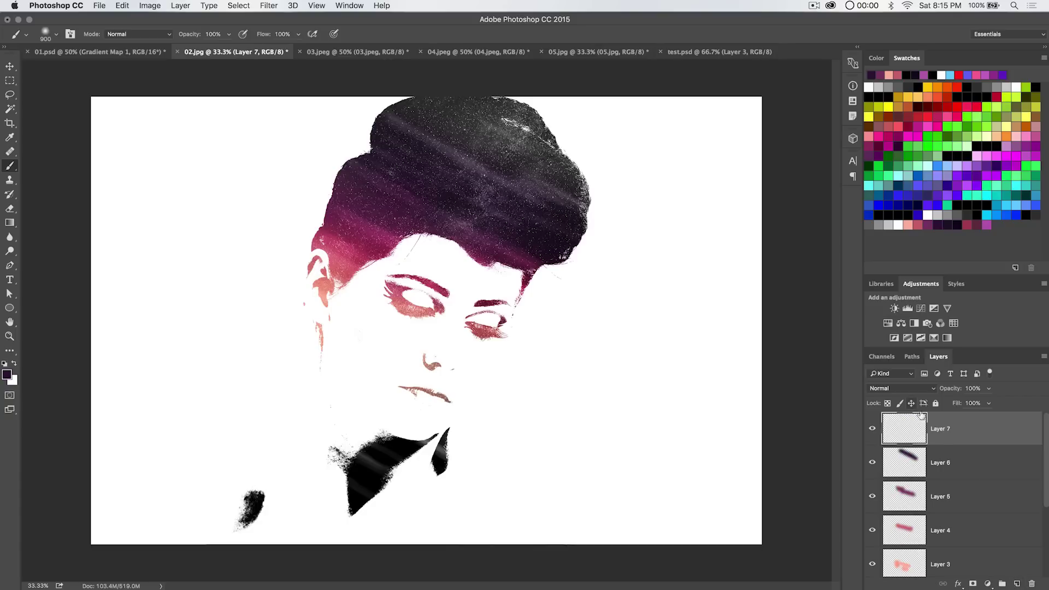
{"action": "left_click", "coordinate": [951, 224]}
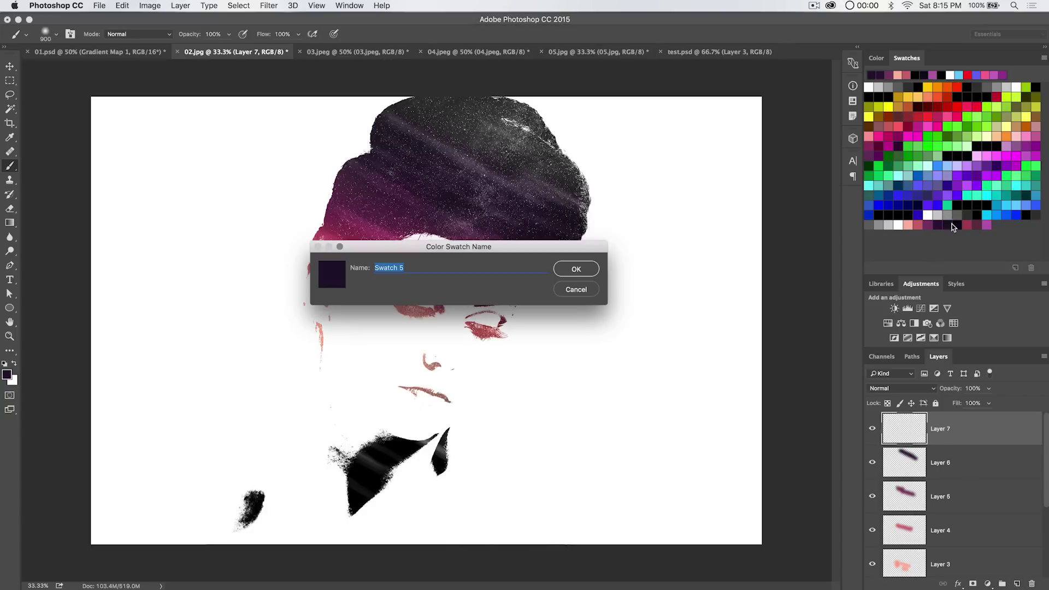
{"action": "left_click", "coordinate": [574, 289]}
{"action": "mouse_move", "coordinate": [407, 87]}
{"action": "left_mouse_down"}
{"action": "mouse_move", "coordinate": [469, 86]}
{"action": "mouse_move", "coordinate": [439, 112]}
{"action": "mouse_move", "coordinate": [498, 141]}
{"action": "mouse_move", "coordinate": [582, 149]}
{"action": "mouse_move", "coordinate": [565, 162]}
{"action": "mouse_move", "coordinate": [633, 202]}
{"action": "mouse_move", "coordinate": [598, 115]}
{"action": "mouse_move", "coordinate": [517, 94]}
{"action": "mouse_move", "coordinate": [461, 144]}
{"action": "mouse_move", "coordinate": [395, 120]}
{"action": "mouse_move", "coordinate": [434, 108]}
{"action": "mouse_move", "coordinate": [466, 151]}
{"action": "mouse_move", "coordinate": [592, 194]}
{"action": "mouse_move", "coordinate": [615, 173]}
{"action": "left_mouse_up"}
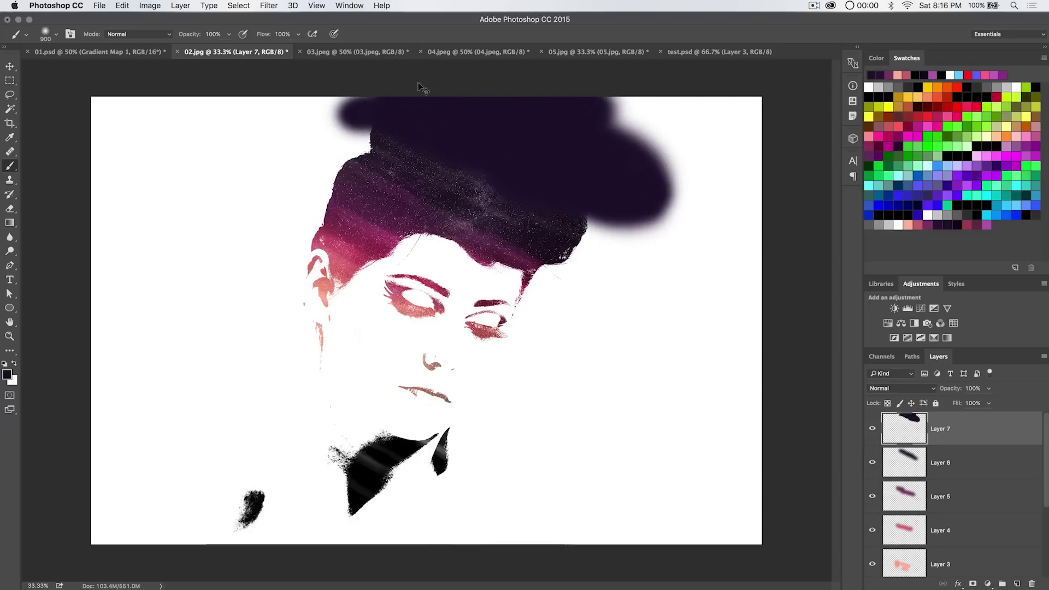
Step: Repeat the last Gaussian Blur on the band over the top of the hair and set Layer 7's blend mode to Soft Light
{"action": "left_click", "coordinate": [923, 388]}
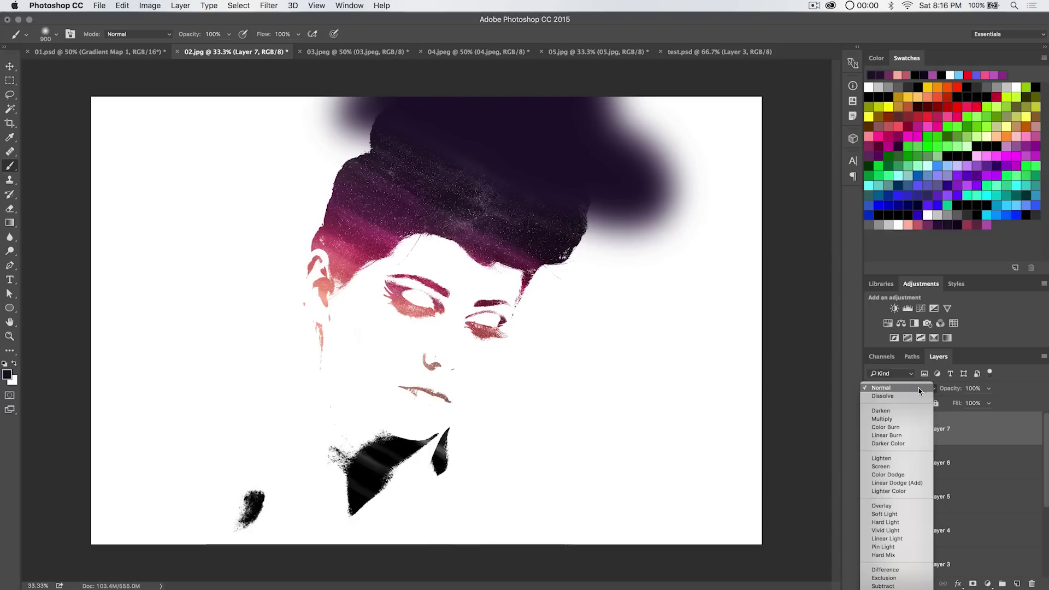
{"action": "left_click", "coordinate": [888, 514]}
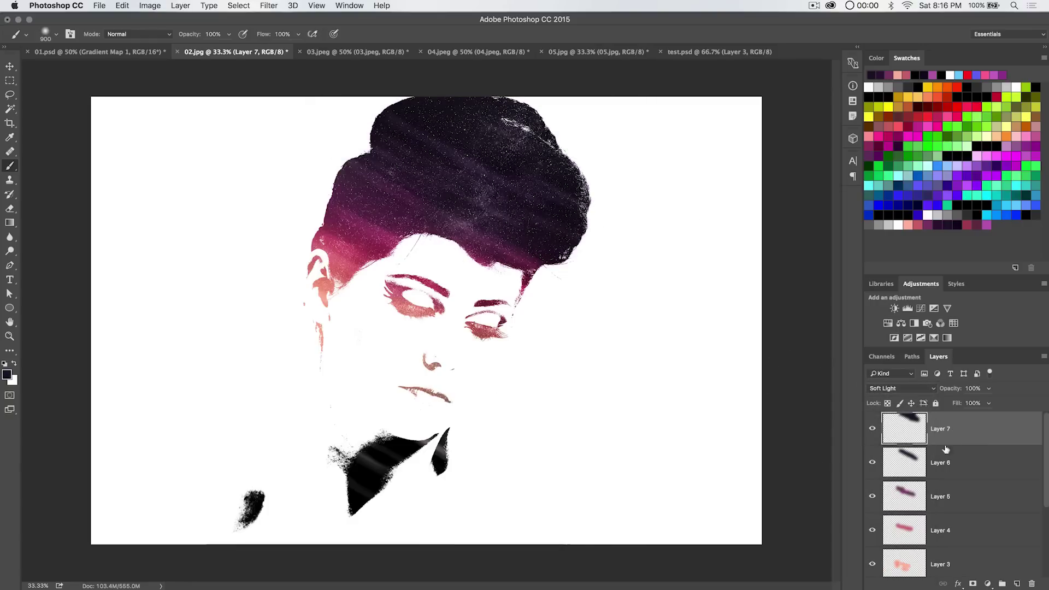
Step: Add a new layer above Layer 7 and brush thin diagonal purple streaks across the hair with a 300 px brush
{"action": "left_click", "coordinate": [1018, 583]}
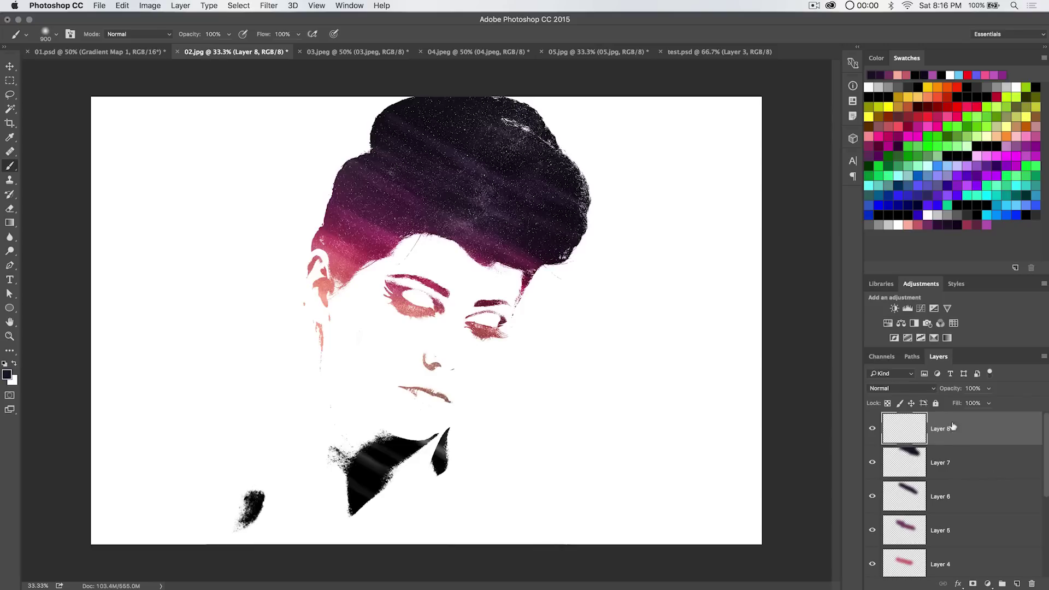
{"action": "left_click", "coordinate": [986, 221]}
{"action": "key", "text": "bracketleft"}
{"action": "key", "text": "bracketleft"}
{"action": "key", "text": "bracketleft"}
{"action": "key", "text": "bracketleft"}
{"action": "left_click_drag", "start_coordinate": [328, 208], "coordinate": [398, 241]}
{"action": "mouse_move", "coordinate": [309, 232]}
{"action": "left_mouse_down"}
{"action": "mouse_move", "coordinate": [379, 255]}
{"action": "mouse_move", "coordinate": [358, 267]}
{"action": "left_mouse_up"}
{"action": "left_click_drag", "start_coordinate": [373, 185], "coordinate": [552, 262]}
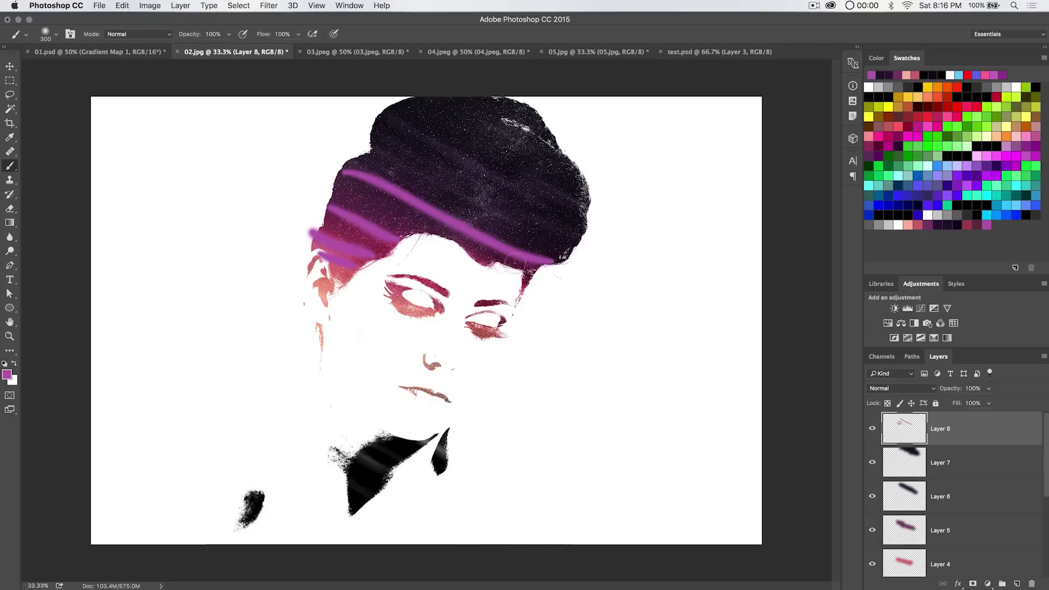
{"action": "left_click", "coordinate": [358, 145]}
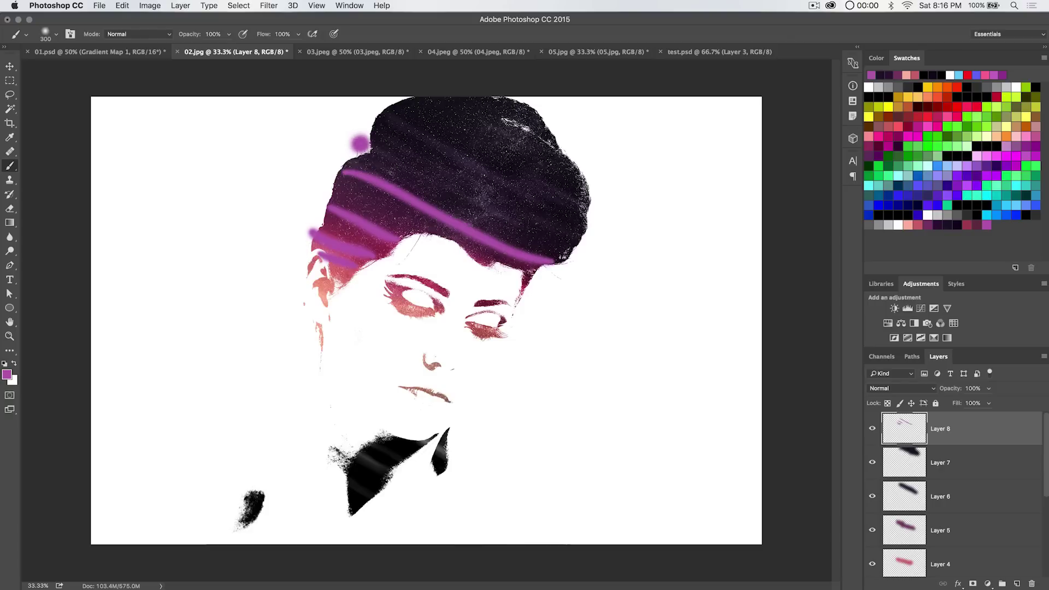
{"action": "left_click", "coordinate": [574, 252], "text": "shift"}
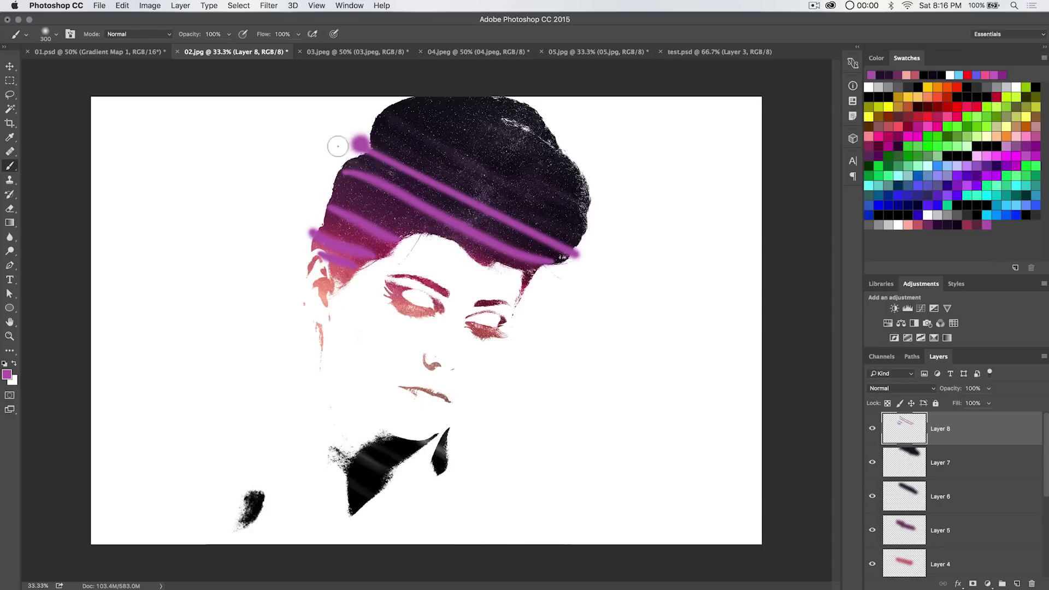
Step: Turn off Shape Dynamics for the 300 px brush
{"action": "left_click", "coordinate": [70, 35]}
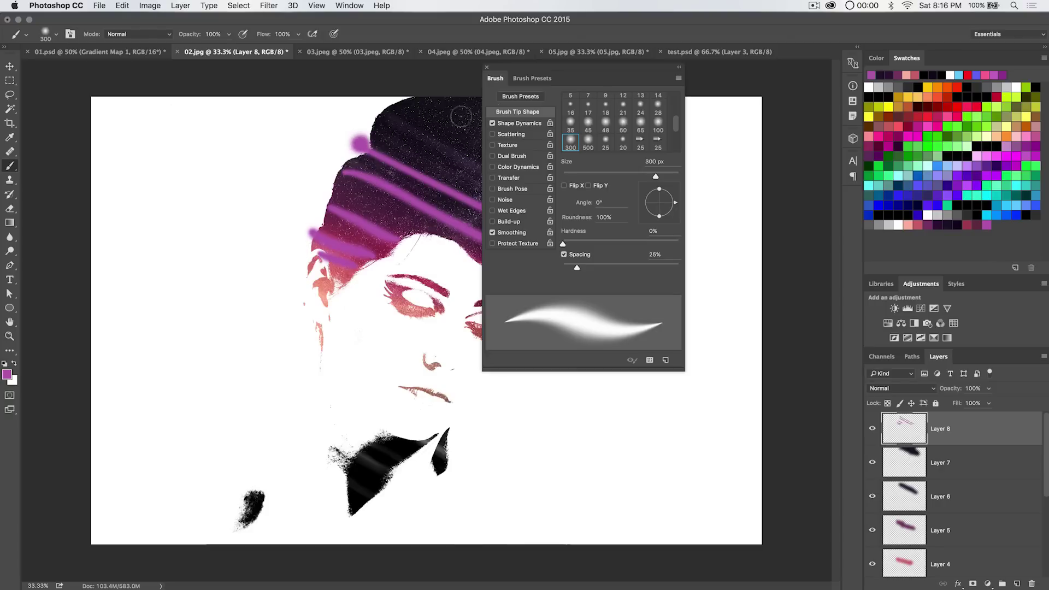
{"action": "left_click", "coordinate": [492, 123]}
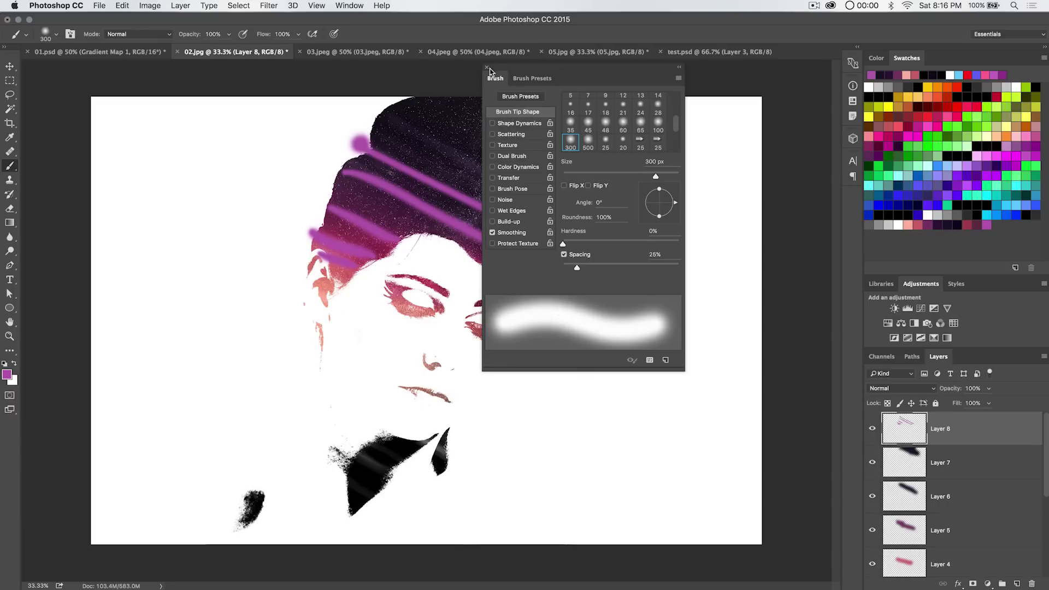
{"action": "left_click", "coordinate": [486, 68]}
Step: Brush thicker diagonal purple streaks on Layer 8 across the hair, from its top down to the area beside the forehead
{"action": "left_click", "coordinate": [582, 269], "text": "shift"}
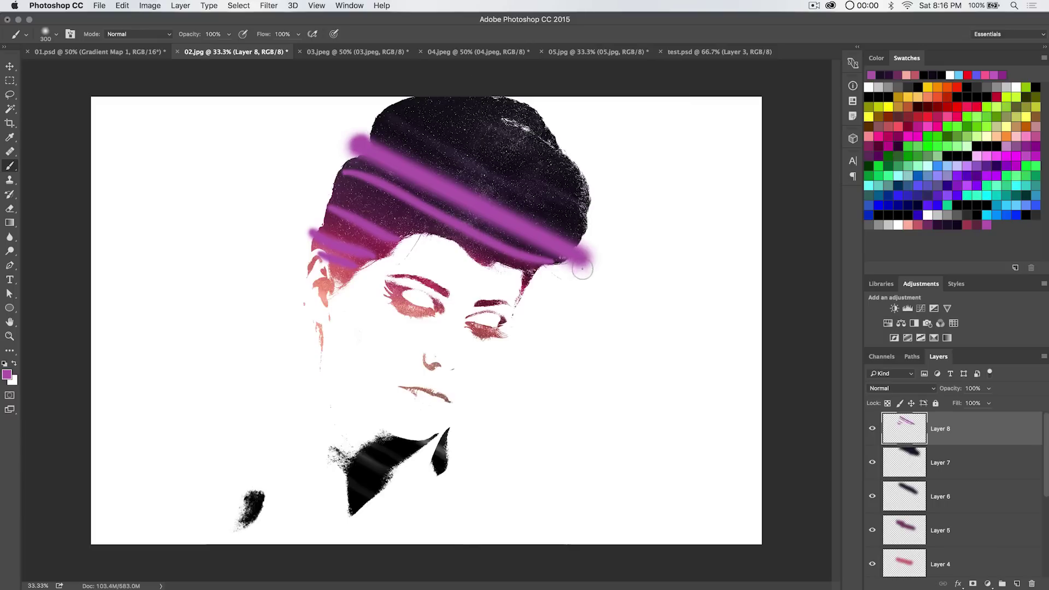
{"action": "left_click", "coordinate": [372, 113]}
{"action": "left_click", "coordinate": [596, 233], "text": "shift"}
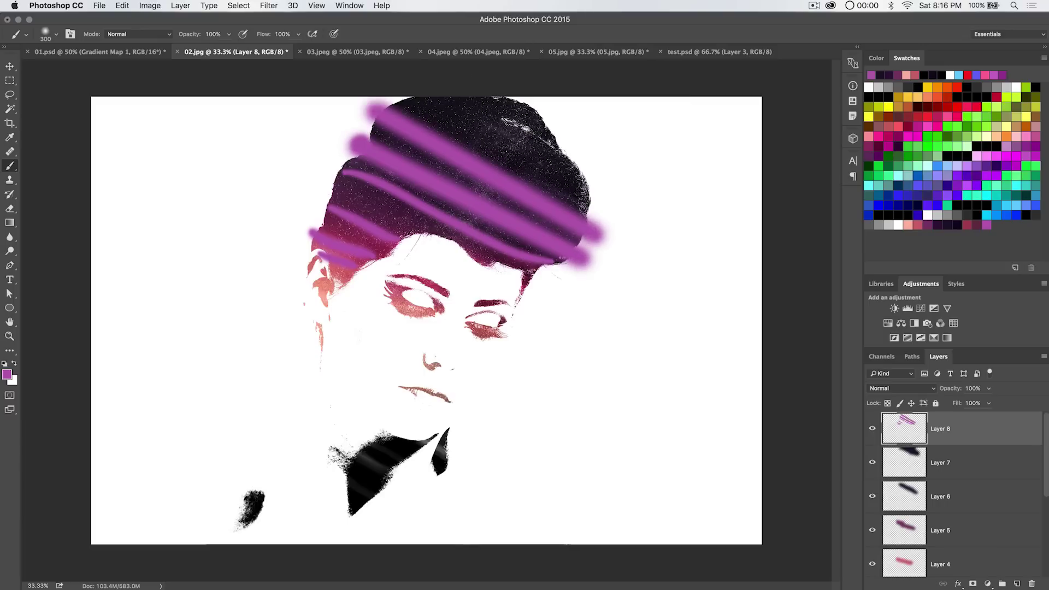
{"action": "left_click_drag", "start_coordinate": [529, 174], "coordinate": [601, 212]}
{"action": "left_click_drag", "start_coordinate": [423, 103], "coordinate": [456, 116]}
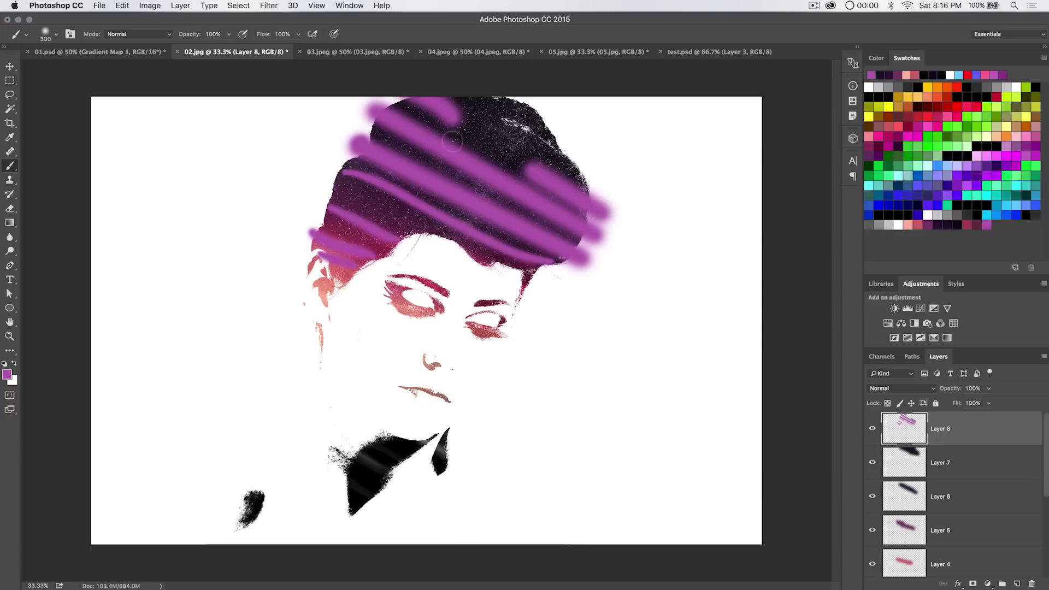
{"action": "left_click_drag", "start_coordinate": [355, 166], "coordinate": [328, 158]}
{"action": "left_click_drag", "start_coordinate": [519, 277], "coordinate": [558, 299]}
Step: Apply a Motion Blur to the purple streaks with an angle of -29° and a distance of 1344 pixels
{"action": "left_click", "coordinate": [277, 5]}
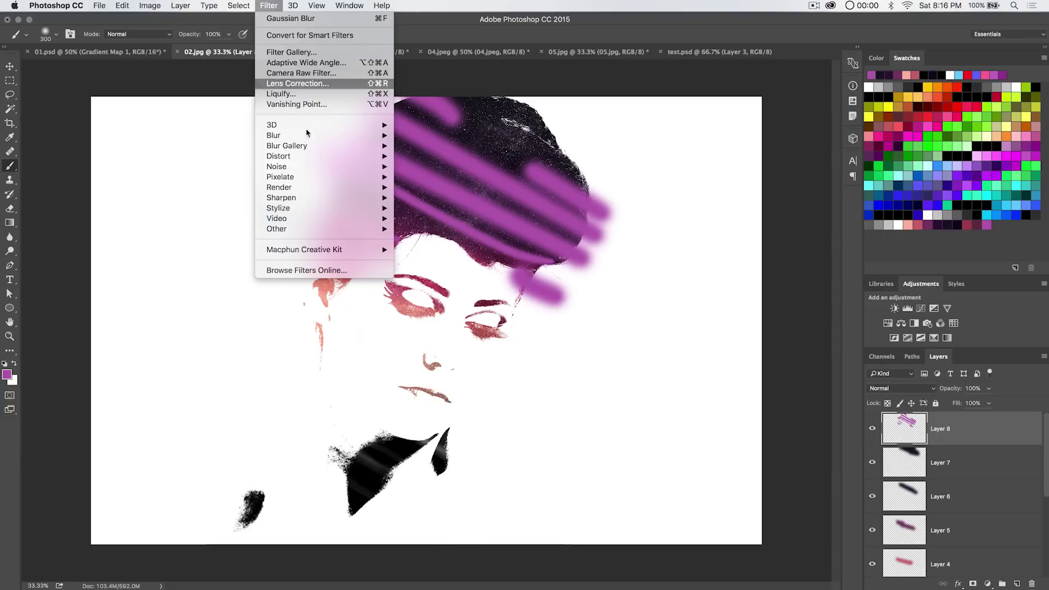
{"action": "mouse_move", "coordinate": [306, 135]}
{"action": "left_click", "coordinate": [428, 198]}
{"action": "left_click_drag", "start_coordinate": [544, 181], "coordinate": [669, 180]}
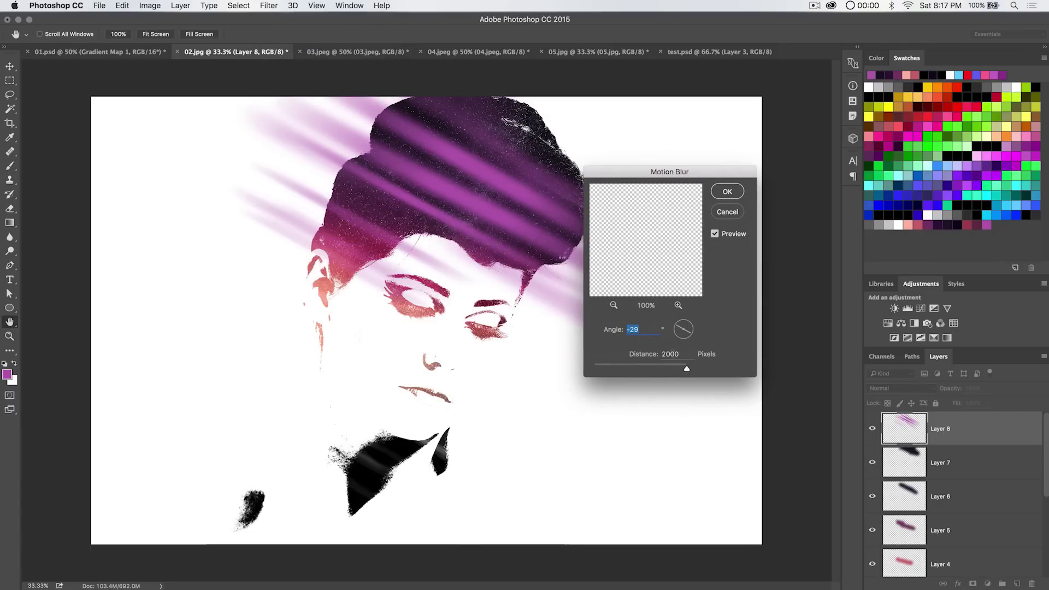
{"action": "left_click_drag", "start_coordinate": [684, 371], "coordinate": [673, 371]}
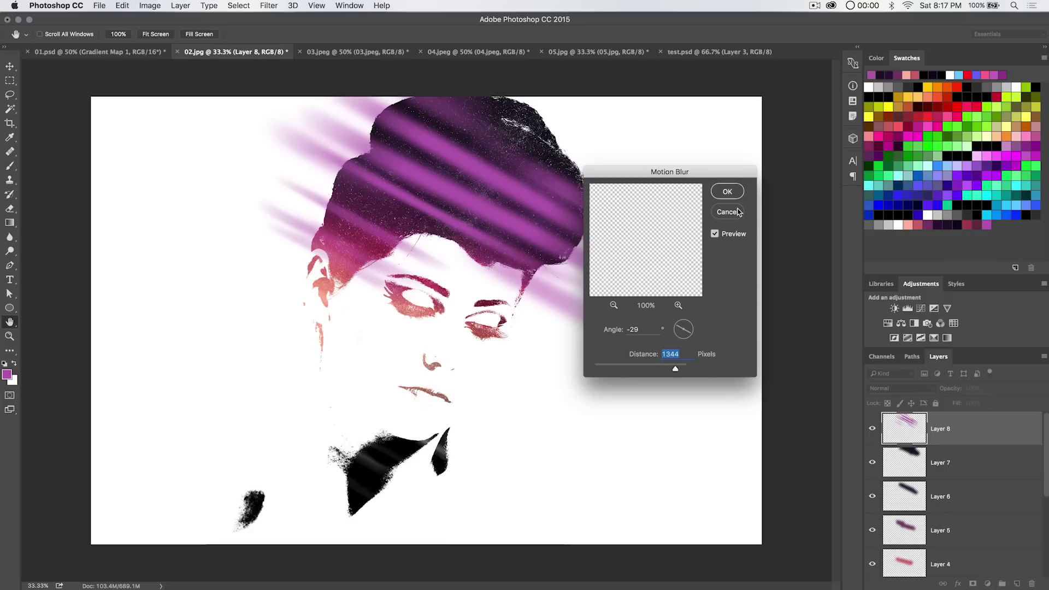
{"action": "key", "text": "b"}
Step: Try Overlay on the purple streaks, and set Layer 8's blend mode to Soft Light
{"action": "left_click", "coordinate": [911, 389]}
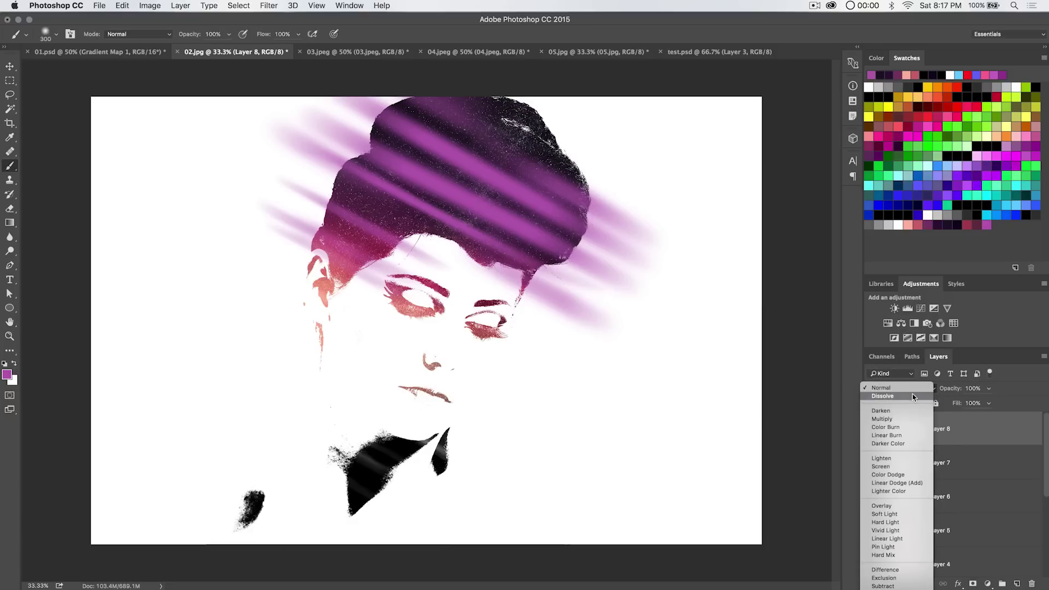
{"action": "left_click", "coordinate": [885, 506]}
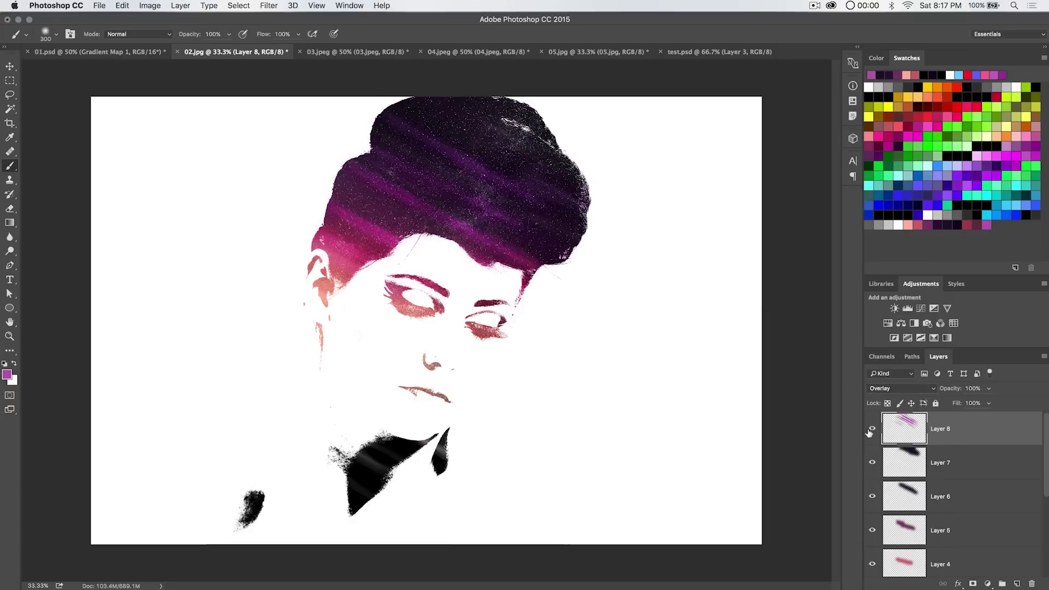
{"action": "left_click", "coordinate": [932, 389]}
{"action": "left_click", "coordinate": [917, 398]}
Step: Adjust Layer 8's Hue/Saturation with Saturation +61 and Lightness +58
{"action": "key", "text": "super+u"}
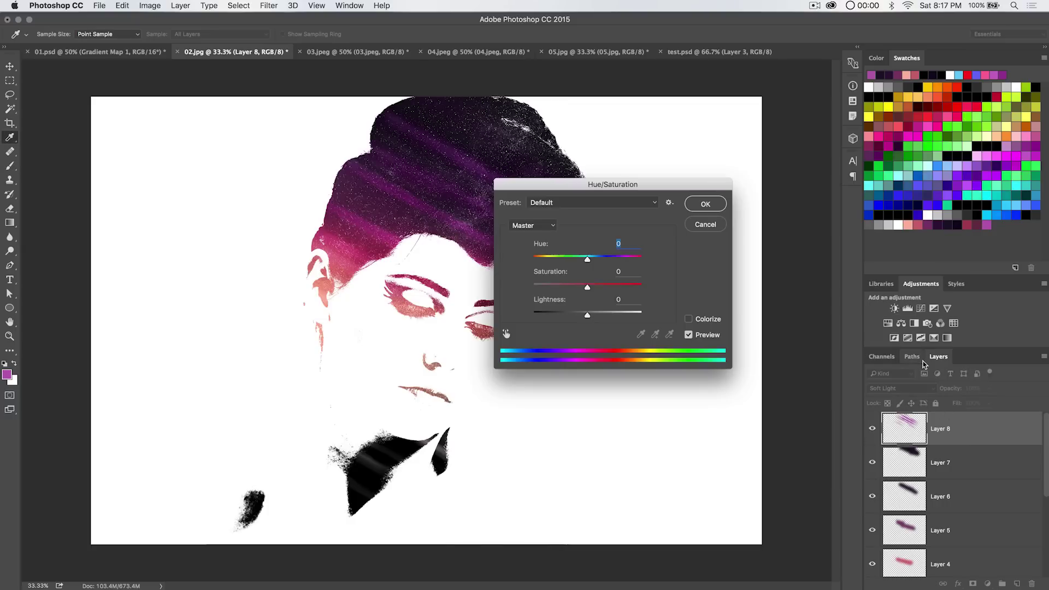
{"action": "left_click_drag", "start_coordinate": [596, 316], "coordinate": [616, 317]}
{"action": "left_click_drag", "start_coordinate": [594, 186], "coordinate": [710, 220]}
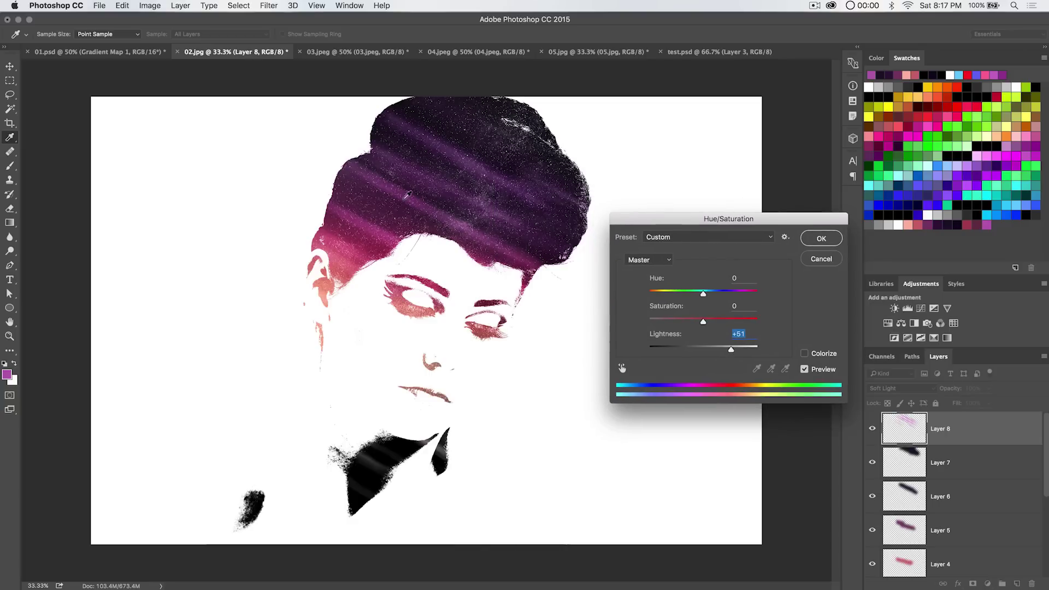
{"action": "left_click_drag", "start_coordinate": [703, 321], "coordinate": [726, 327]}
{"action": "left_click_drag", "start_coordinate": [731, 348], "coordinate": [734, 349]}
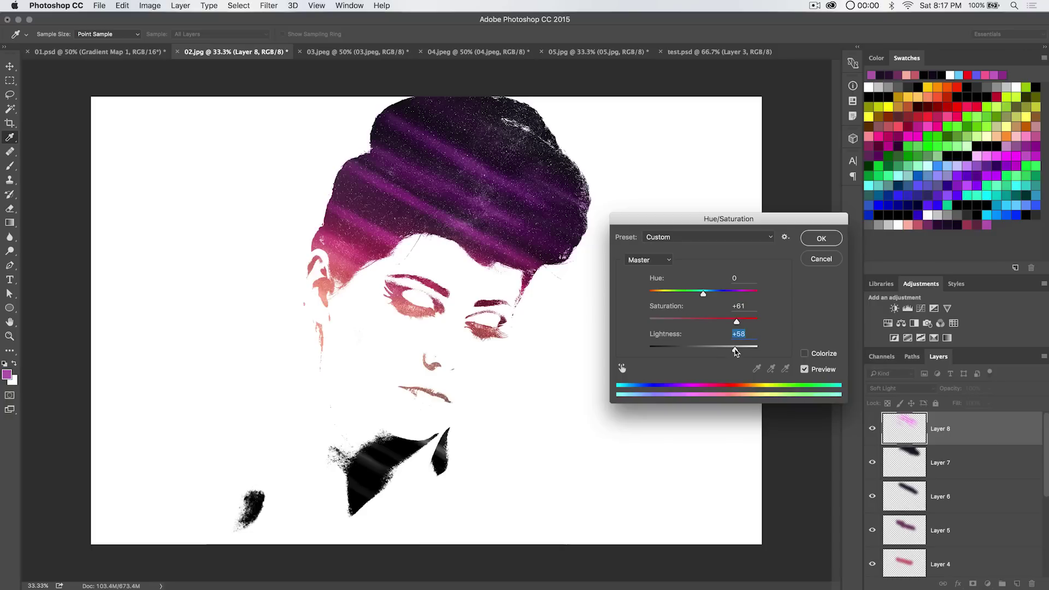
{"action": "left_click", "coordinate": [821, 238]}
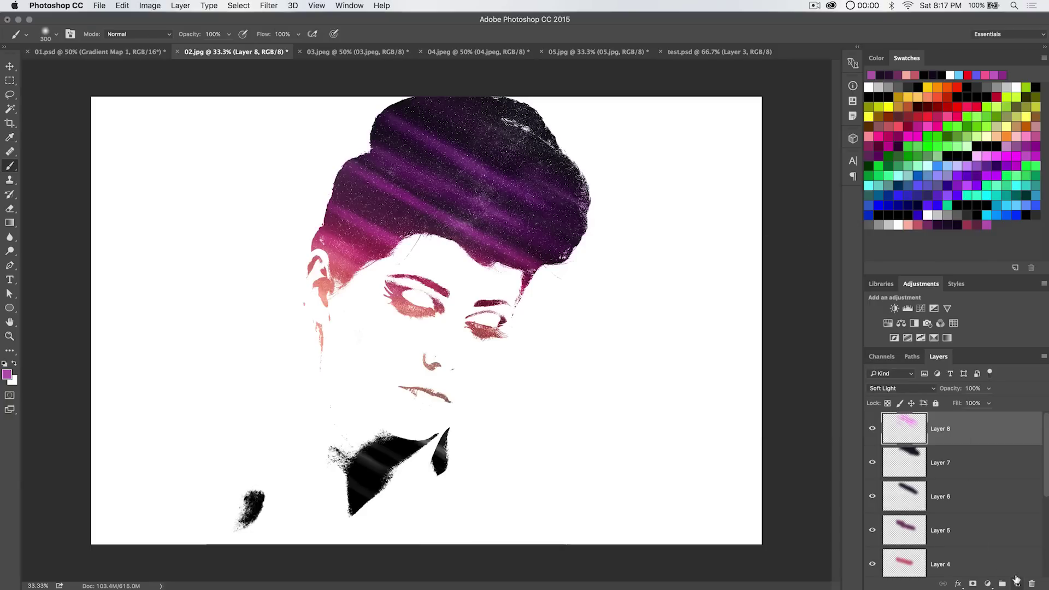
Step: Add a new layer above Layer 8 and brush straight diagonal dark plum streaks across the hair
{"action": "left_click", "coordinate": [1015, 580]}
{"action": "left_click", "coordinate": [976, 225]}
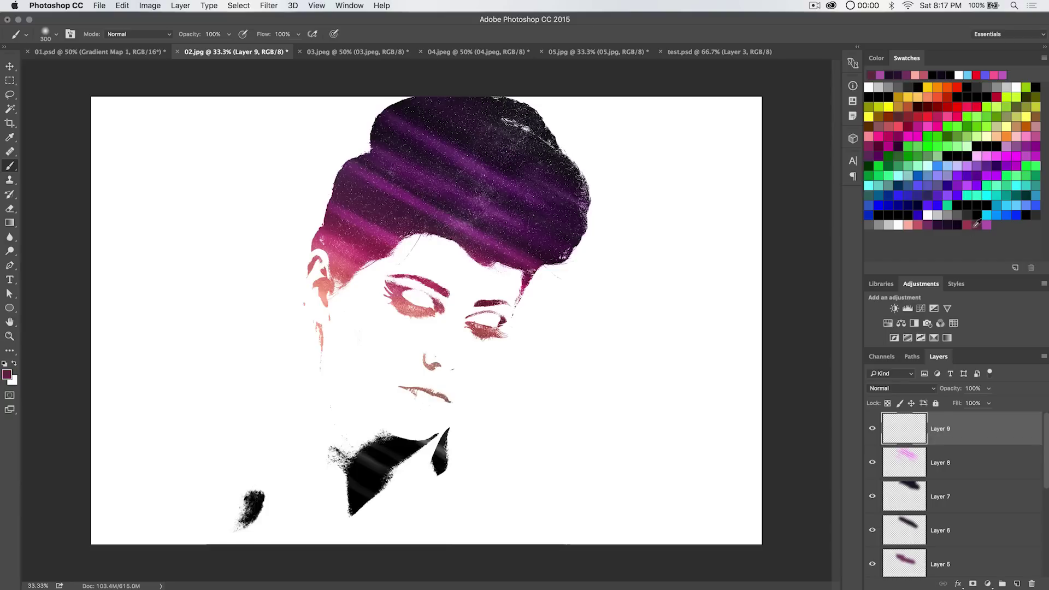
{"action": "left_click", "coordinate": [352, 121]}
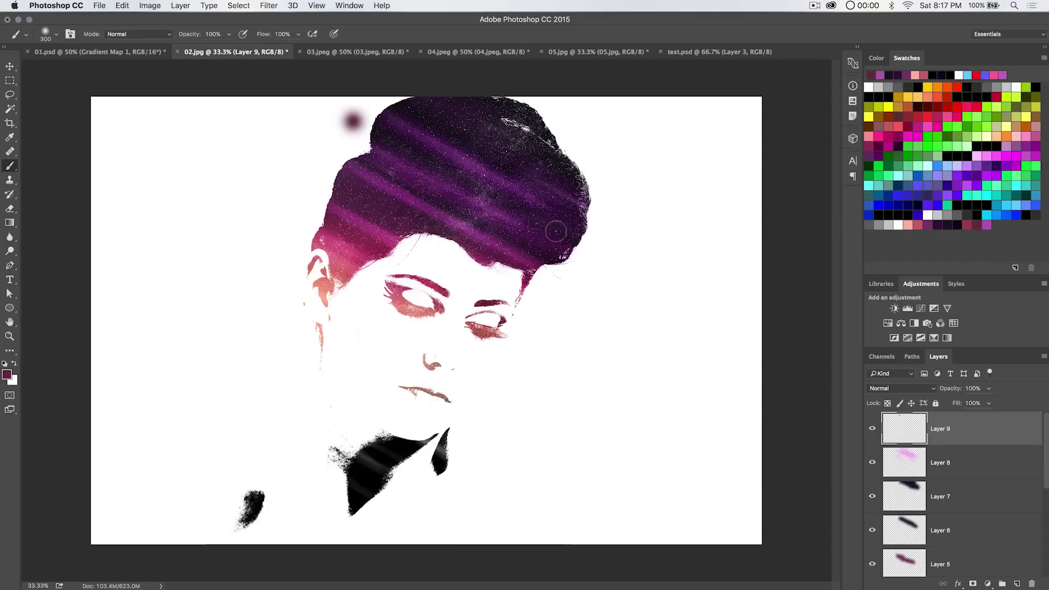
{"action": "left_click", "coordinate": [587, 252], "text": "shift"}
{"action": "left_click", "coordinate": [350, 150]}
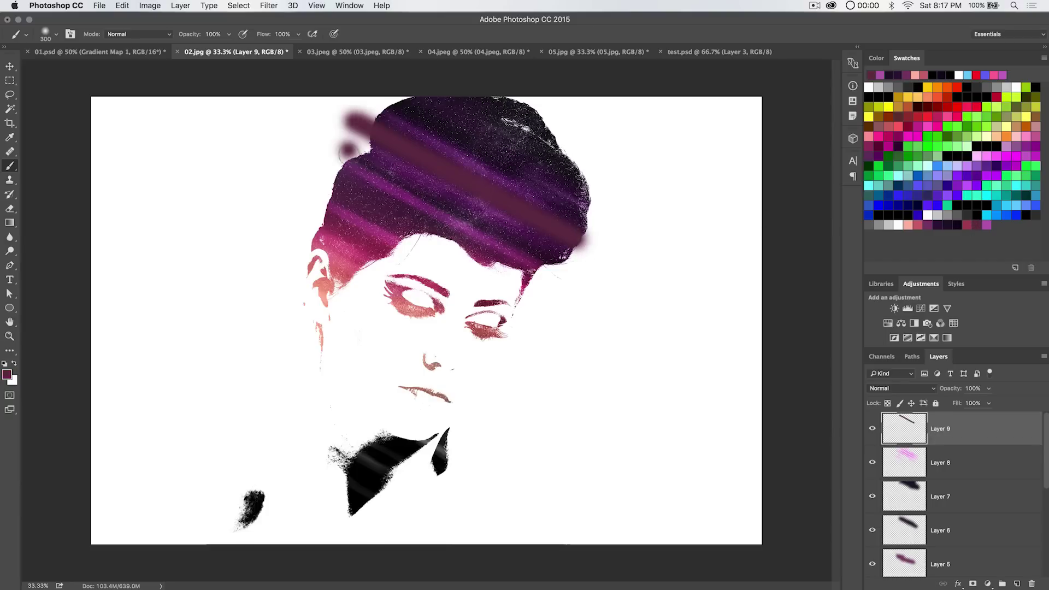
{"action": "left_click", "coordinate": [559, 268], "text": "shift"}
{"action": "left_click", "coordinate": [326, 178]}
{"action": "left_click", "coordinate": [499, 272], "text": "shift"}
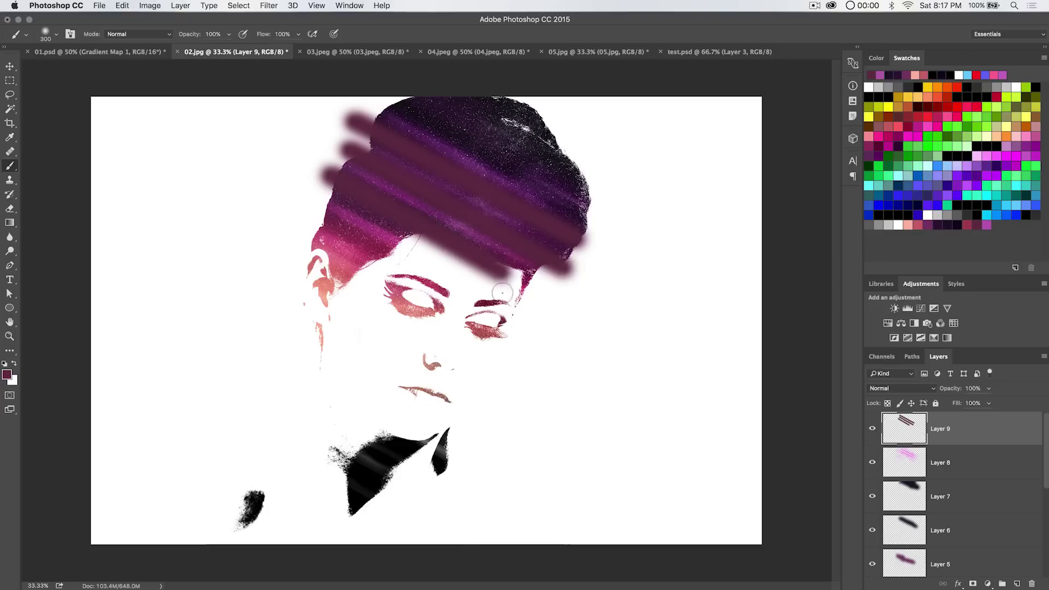
{"action": "left_click", "coordinate": [392, 110]}
{"action": "left_click", "coordinate": [518, 178], "text": "shift"}
{"action": "left_click", "coordinate": [524, 158]}
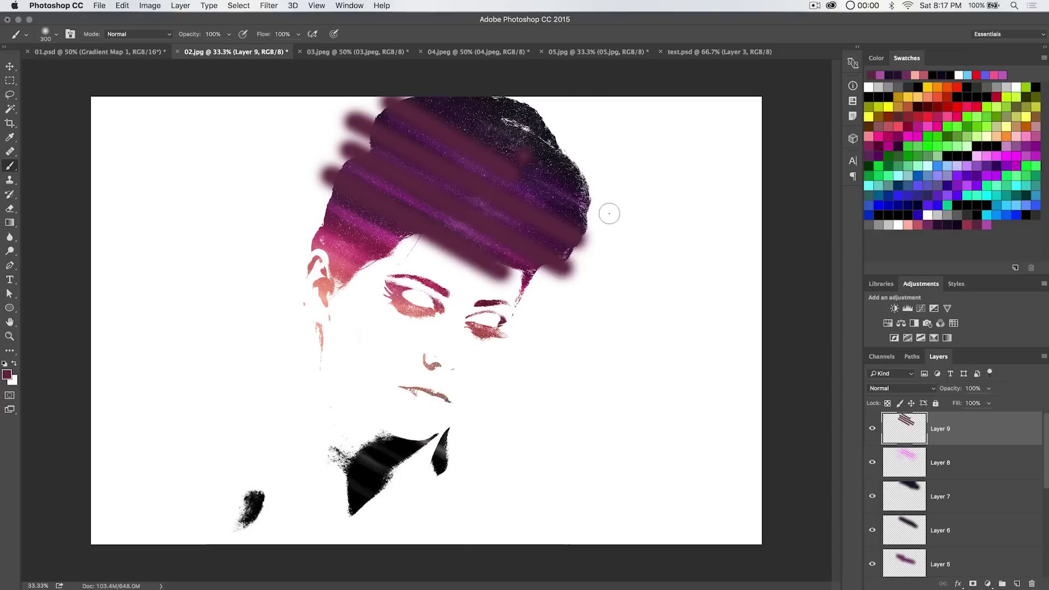
{"action": "left_click", "coordinate": [607, 208], "text": "shift"}
Step: Repeat the last Motion Blur on the plum streaks and soften them with a Gaussian Blur of 41.6 pixels radius
{"action": "left_click", "coordinate": [268, 5]}
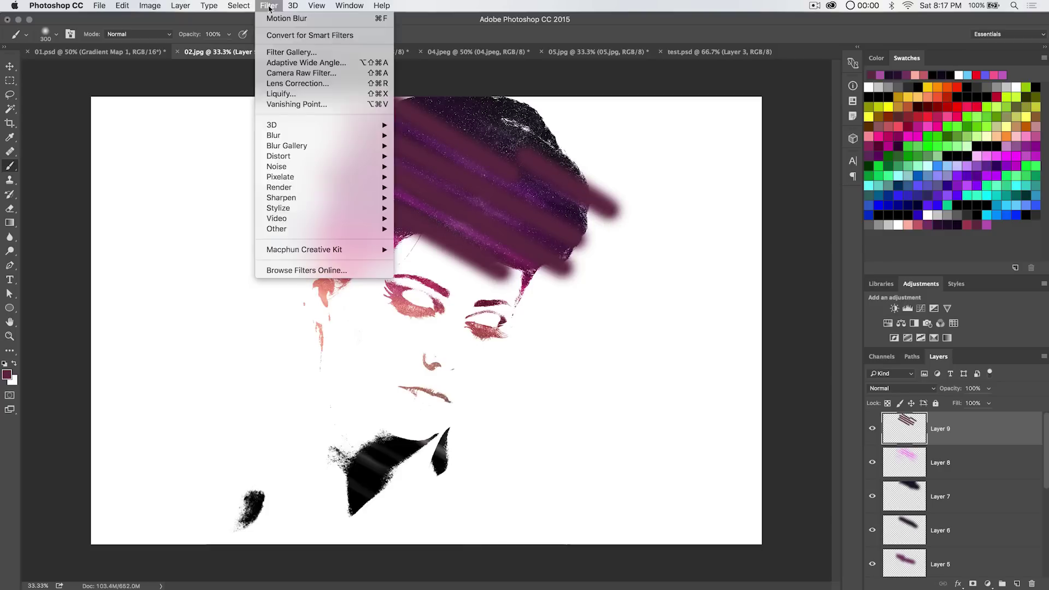
{"action": "left_click", "coordinate": [274, 19]}
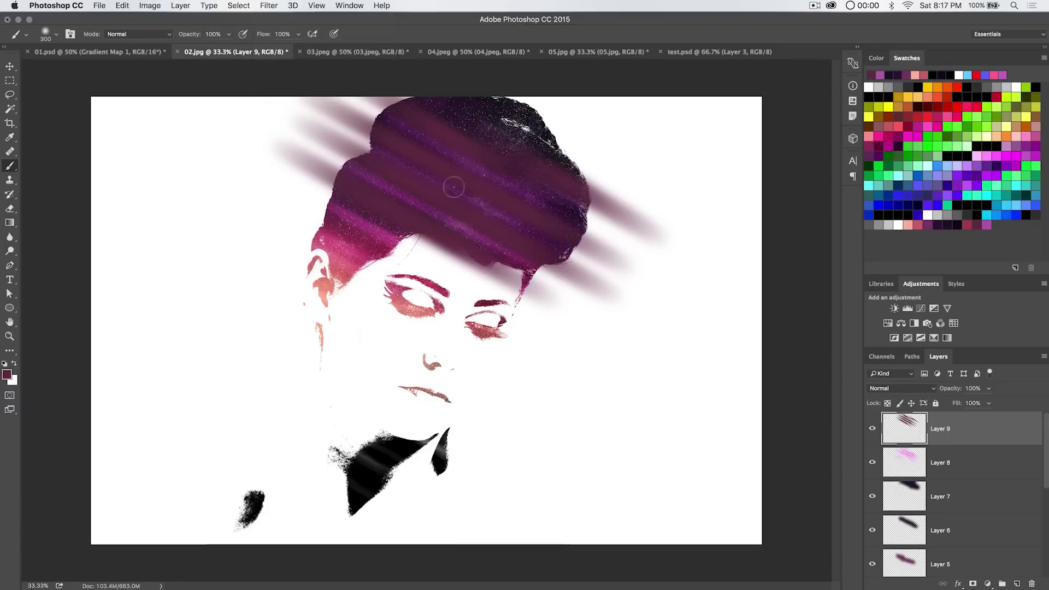
{"action": "left_click", "coordinate": [269, 6]}
{"action": "mouse_move", "coordinate": [382, 136]}
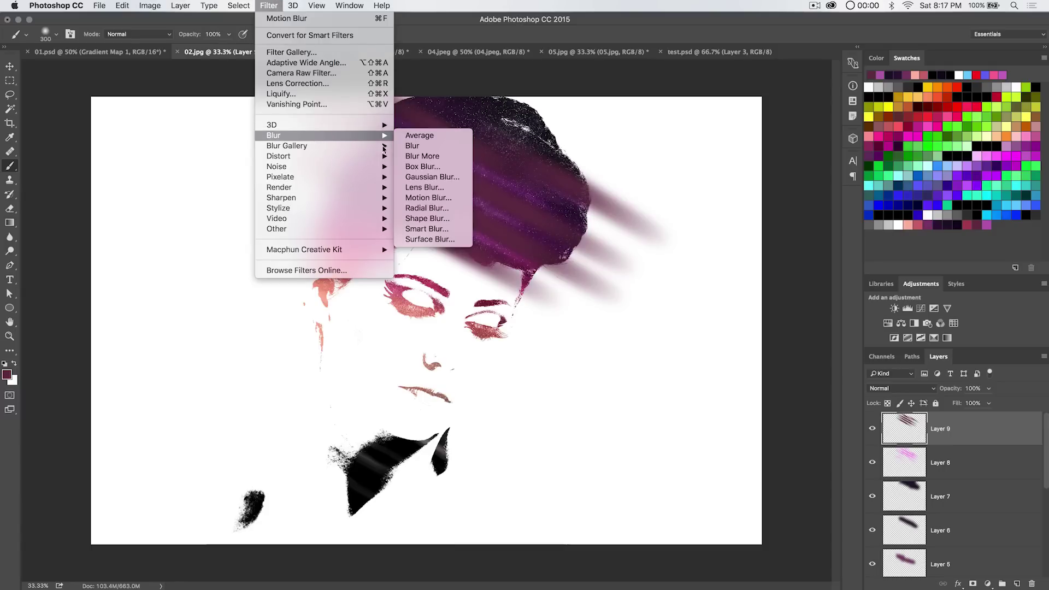
{"action": "left_click", "coordinate": [432, 176]}
{"action": "left_click_drag", "start_coordinate": [622, 340], "coordinate": [601, 343]}
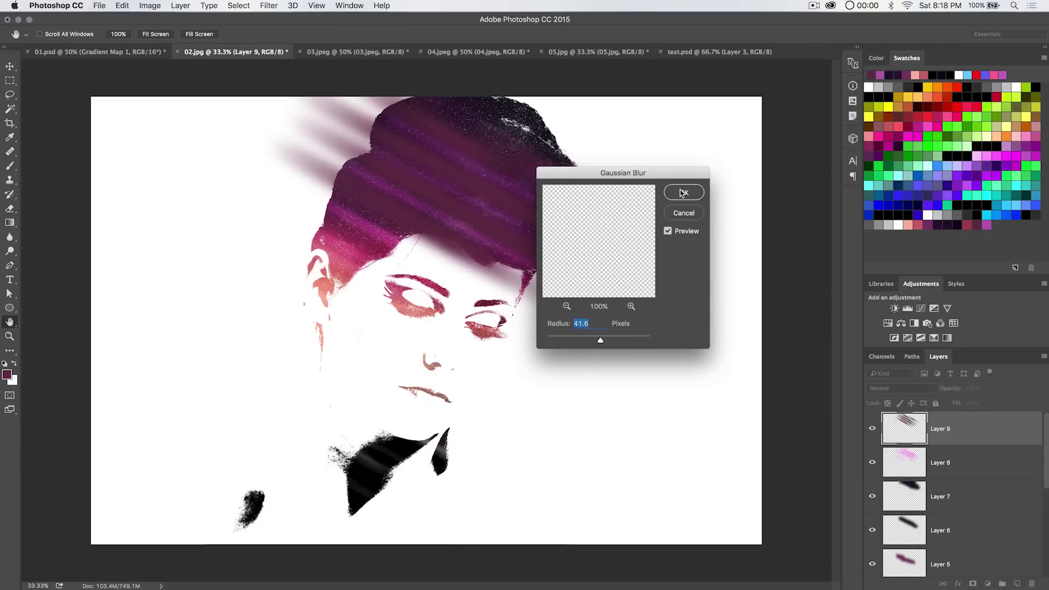
{"action": "key", "text": "Return"}
Step: Try Overlay on the plum streaks, compare with the layer hidden, and set Layer 9's blend mode to Soft Light
{"action": "left_click", "coordinate": [917, 388]}
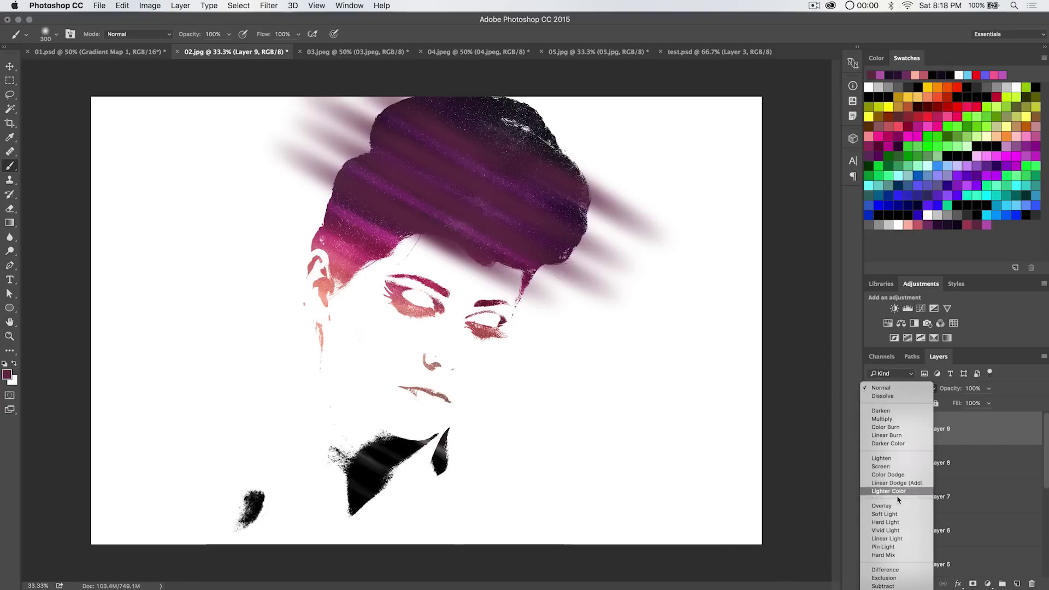
{"action": "left_click", "coordinate": [890, 509]}
{"action": "left_click", "coordinate": [872, 428]}
{"action": "left_click", "coordinate": [872, 427]}
{"action": "left_click", "coordinate": [904, 388]}
{"action": "left_click", "coordinate": [896, 396]}
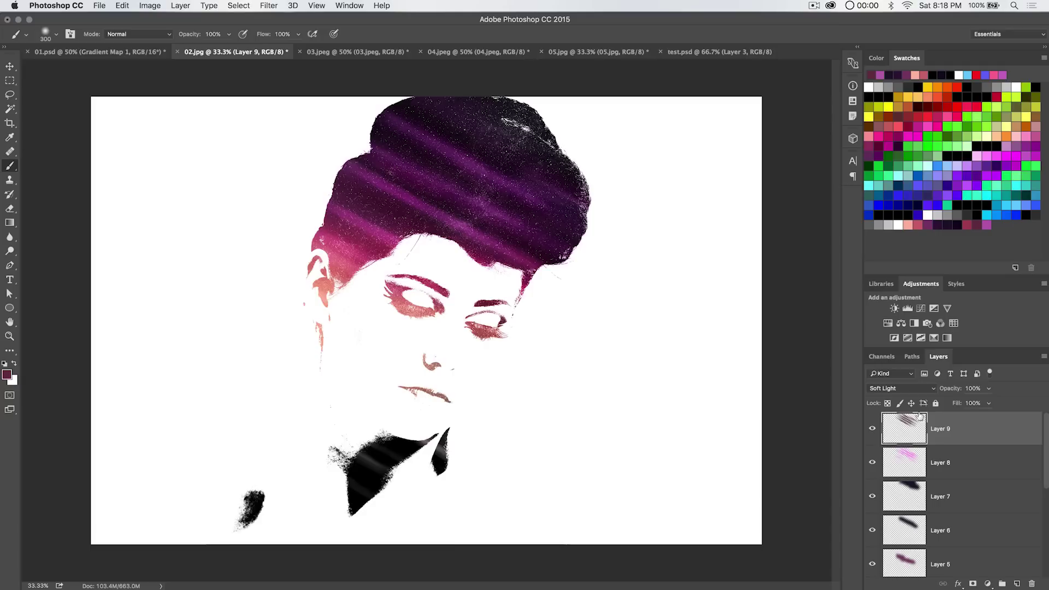
Step: Adjust Layer 9's Hue/Saturation with Saturation +28 and Lightness +17
{"action": "key", "text": "super+u"}
{"action": "left_click_drag", "start_coordinate": [705, 349], "coordinate": [718, 321]}
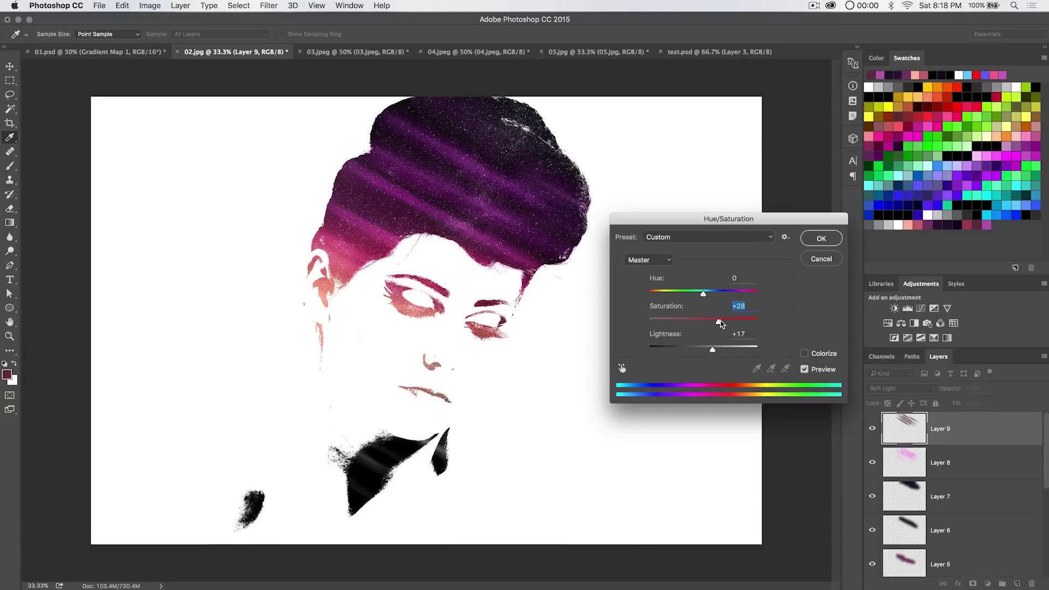
{"action": "left_click", "coordinate": [816, 240]}
{"action": "key", "text": "b"}
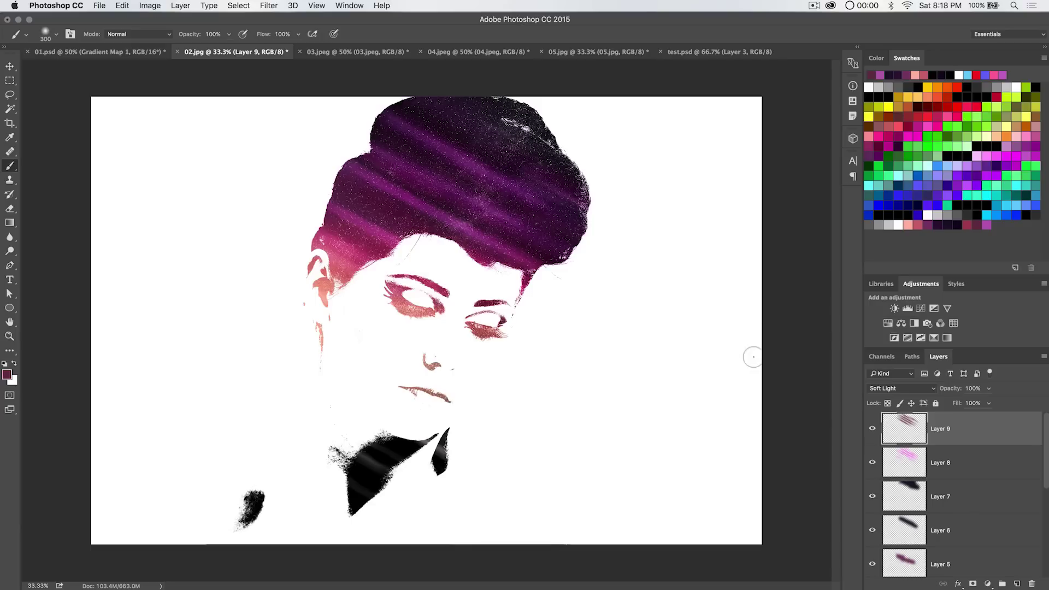
Step: Add a new layer above Layer 9 and prepare a soft 108 px brush with white as the foreground color
{"action": "left_click", "coordinate": [1015, 583]}
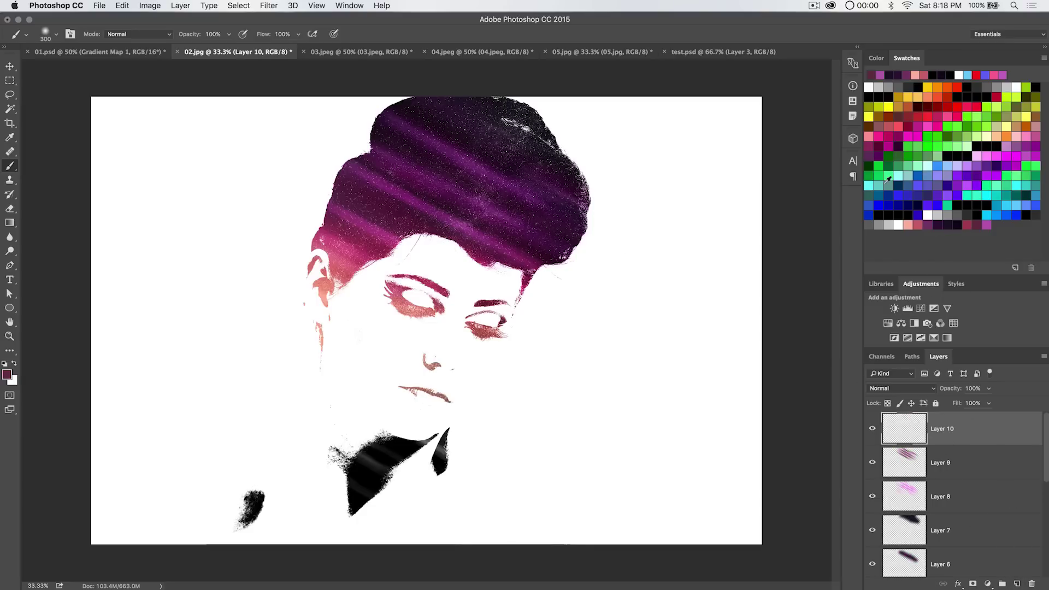
{"action": "left_click", "coordinate": [925, 123]}
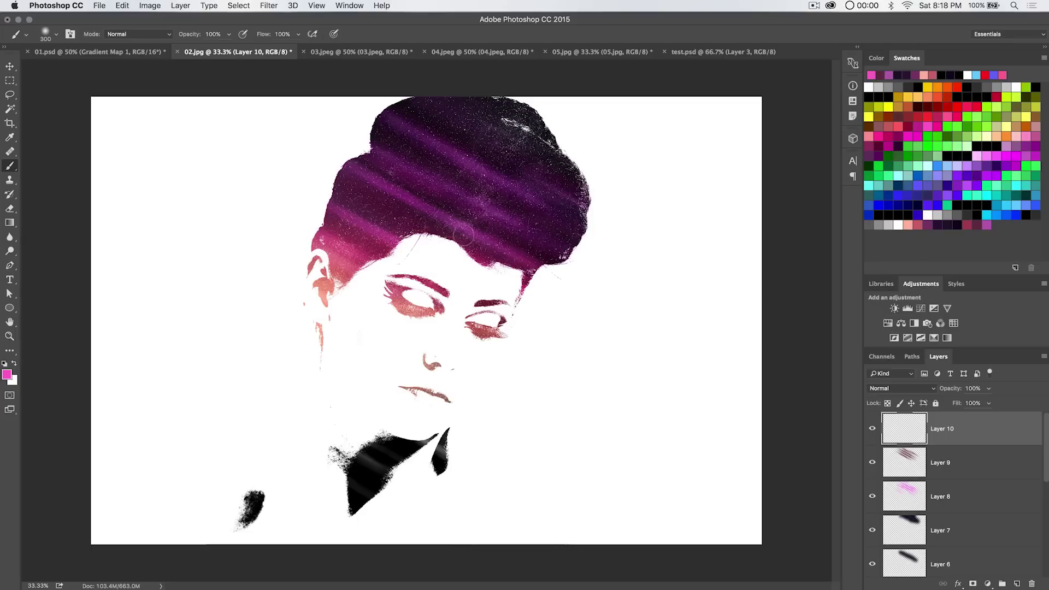
{"action": "left_click", "coordinate": [15, 363]}
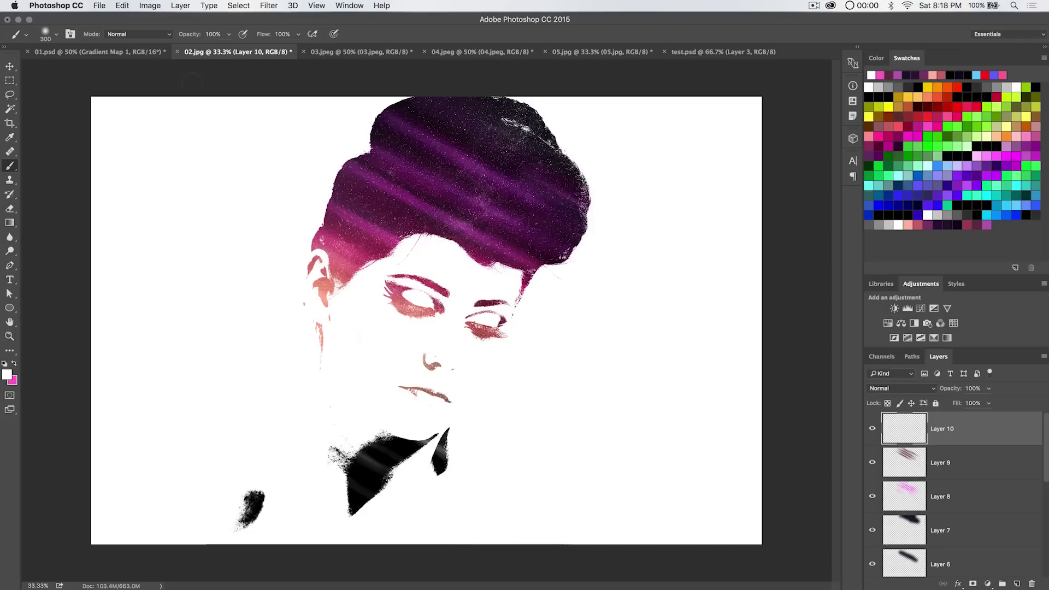
{"action": "right_click", "coordinate": [374, 222]}
{"action": "left_click_drag", "start_coordinate": [463, 239], "coordinate": [441, 242]}
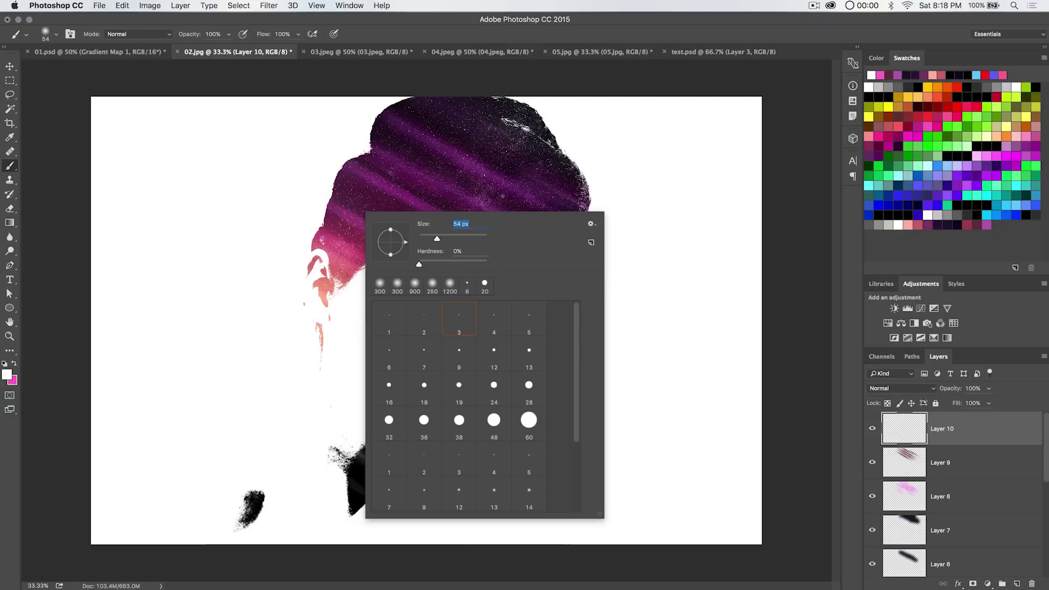
{"action": "left_click_drag", "start_coordinate": [441, 241], "coordinate": [497, 178]}
{"action": "mouse_move", "coordinate": [459, 241]}
{"action": "left_mouse_down"}
{"action": "mouse_move", "coordinate": [443, 242]}
{"action": "mouse_move", "coordinate": [455, 239]}
{"action": "left_mouse_up"}
{"action": "left_click", "coordinate": [656, 194]}
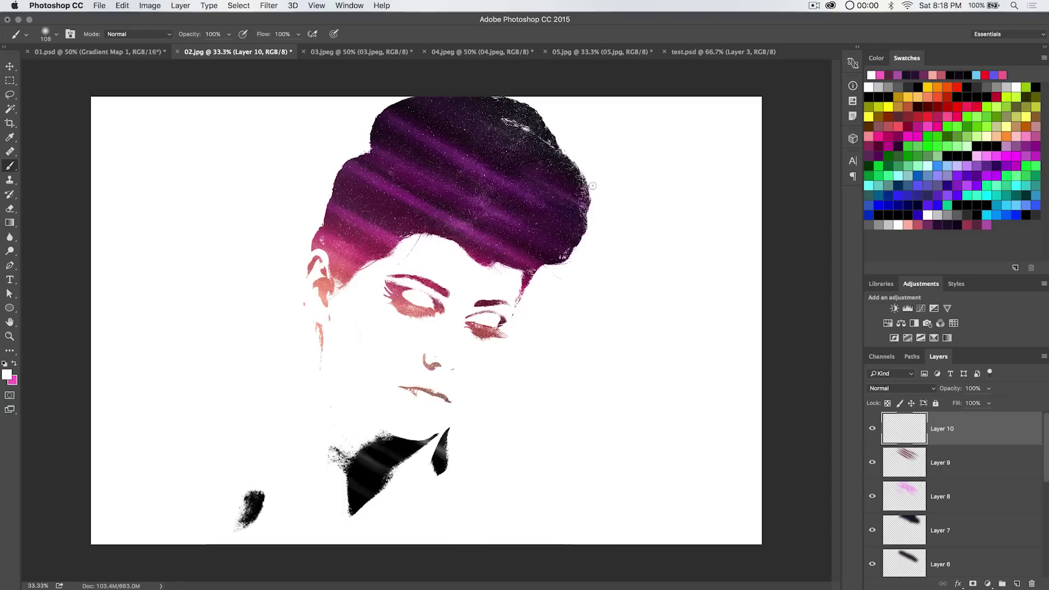
Step: Brush three long, straight, parallel white streaks diagonally across the hair
{"action": "left_click", "coordinate": [379, 115]}
{"action": "left_click", "coordinate": [587, 236], "text": "shift"}
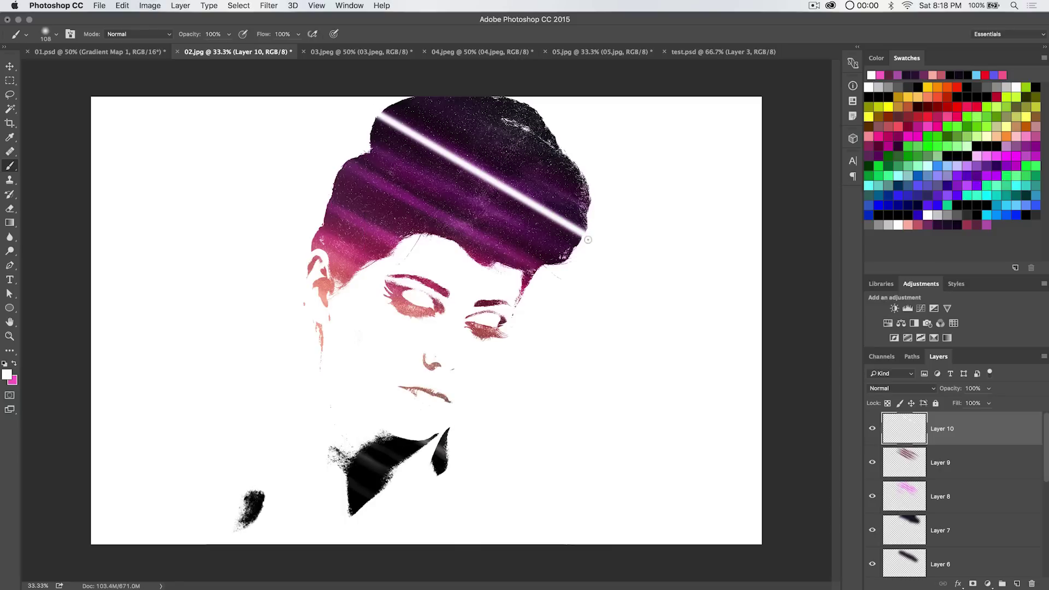
{"action": "left_click", "coordinate": [571, 257], "text": "shift"}
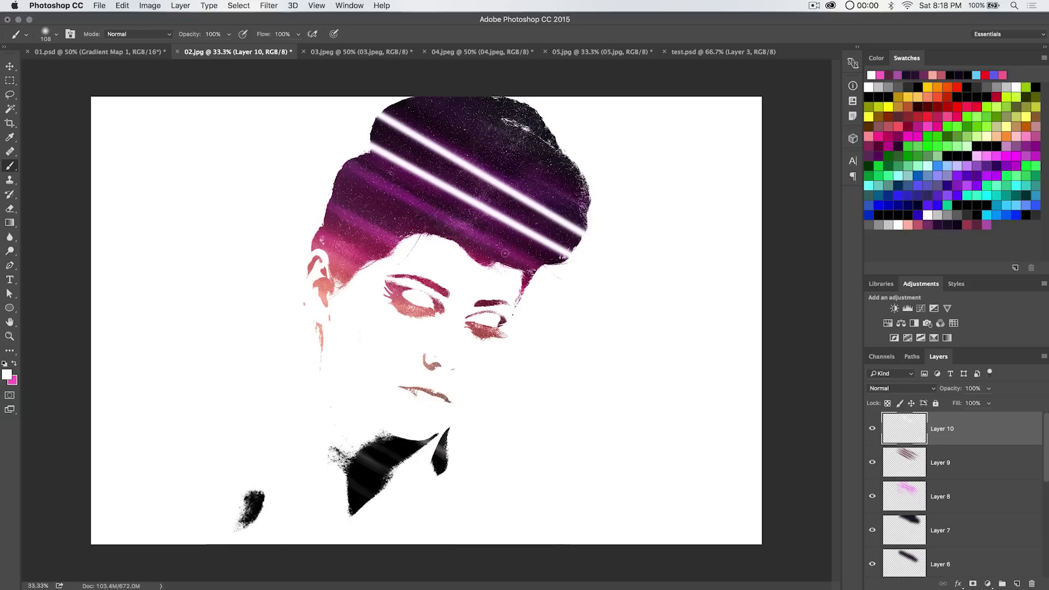
{"action": "left_click", "coordinate": [345, 163]}
{"action": "left_click", "coordinate": [538, 269], "text": "shift"}
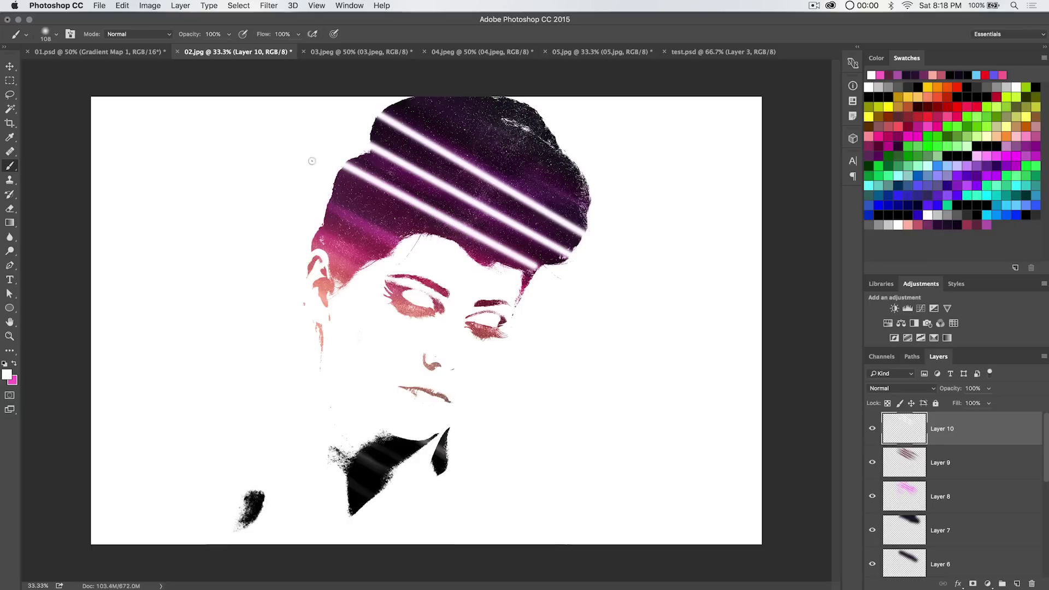
Step: Reduce the brush to 67 px and paint a short, thinner white streak reaching the hair's right edge, parallel to the long ones
{"action": "right_click", "coordinate": [360, 200]}
{"action": "left_click_drag", "start_coordinate": [456, 223], "coordinate": [446, 222]}
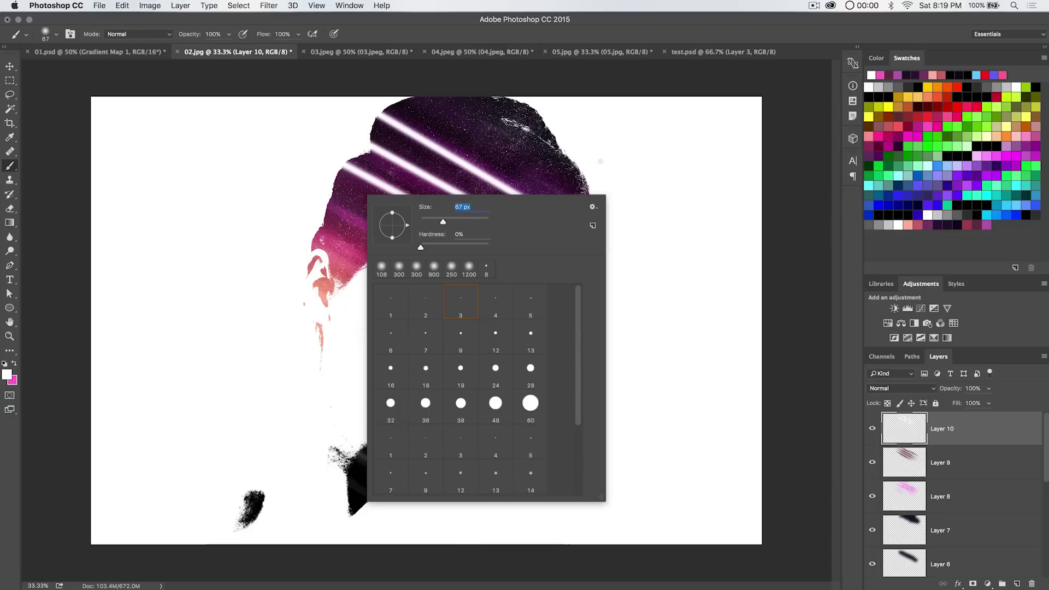
{"action": "key", "text": "Return"}
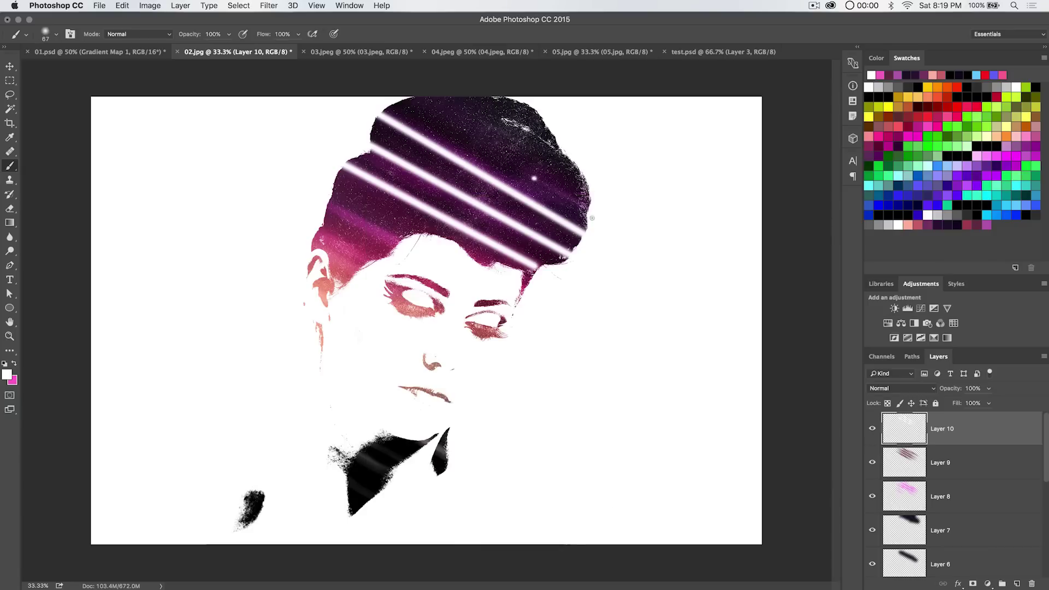
{"action": "left_click", "coordinate": [592, 218], "text": "shift"}
{"action": "key", "text": "super+z"}
{"action": "key", "text": "super+z"}
{"action": "key", "text": "super+z"}
{"action": "key", "text": "super+z"}
{"action": "left_click", "coordinate": [590, 212], "text": "shift"}
Step: Paint three shorter thin white streaks across the lower-left hair above the ear, parallel to the others
{"action": "left_click", "coordinate": [404, 250], "text": "shift"}
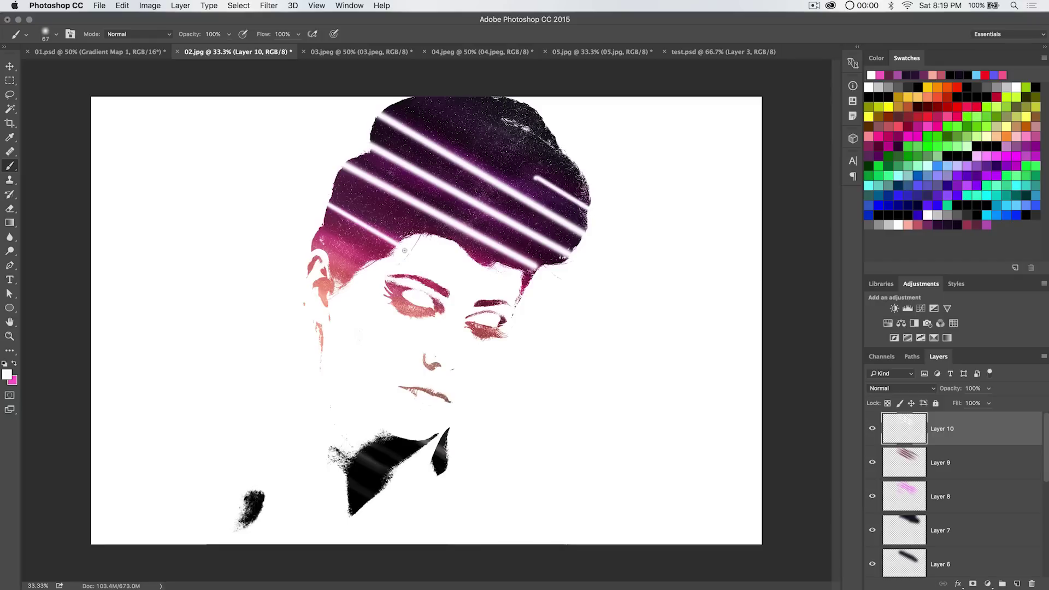
{"action": "left_click", "coordinate": [318, 229]}
{"action": "left_click", "coordinate": [374, 266], "text": "shift"}
{"action": "left_click", "coordinate": [361, 272], "text": "shift"}
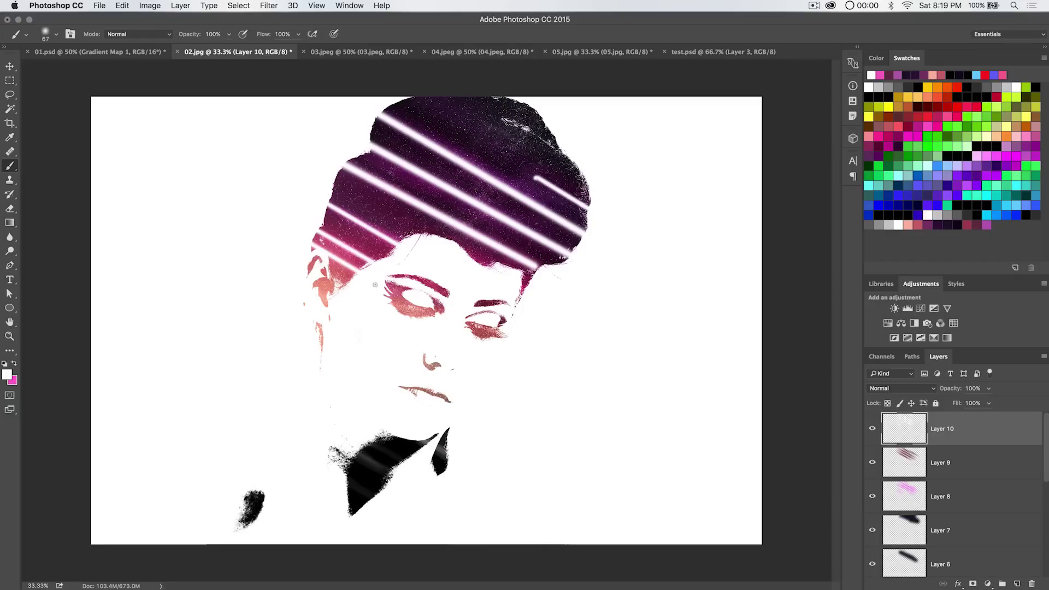
Step: Try a Gaussian Blur of 41.6 pixels radius on the white streaks
{"action": "left_click", "coordinate": [269, 6]}
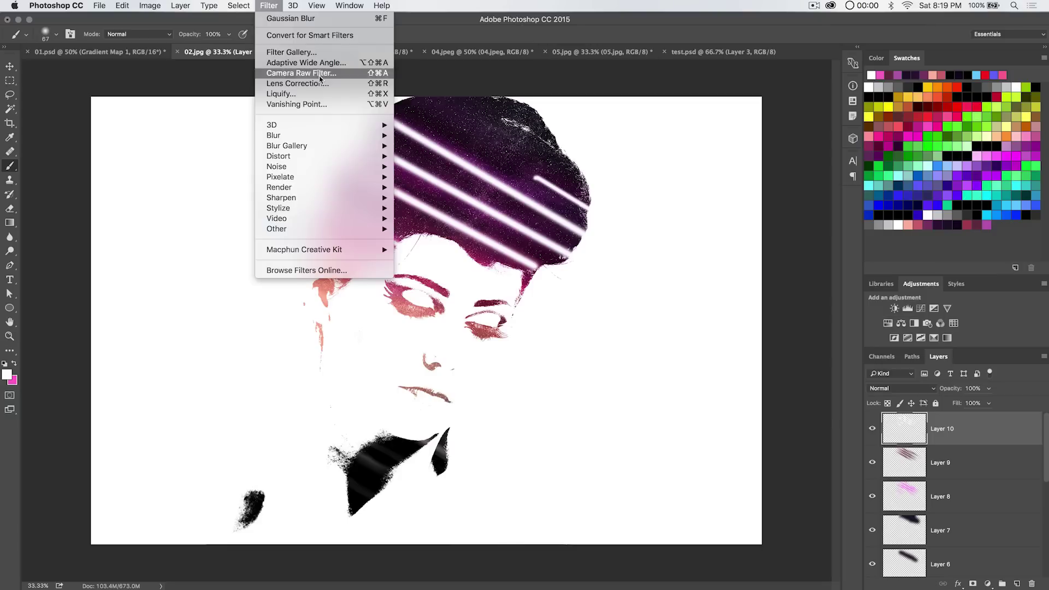
{"action": "mouse_move", "coordinate": [310, 134]}
{"action": "left_click", "coordinate": [419, 177]}
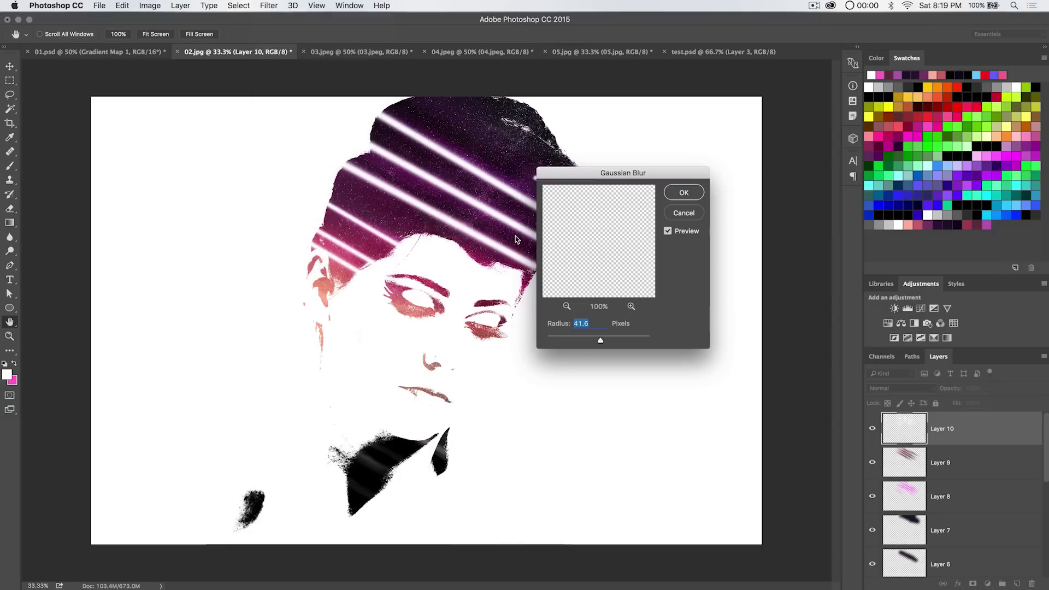
{"action": "left_click", "coordinate": [684, 192]}
Step: Apply a Motion Blur to the white streaks with an angle of -29° and a distance of 1531 pixels
{"action": "left_click", "coordinate": [272, 10]}
{"action": "mouse_move", "coordinate": [310, 135]}
{"action": "left_click", "coordinate": [427, 198]}
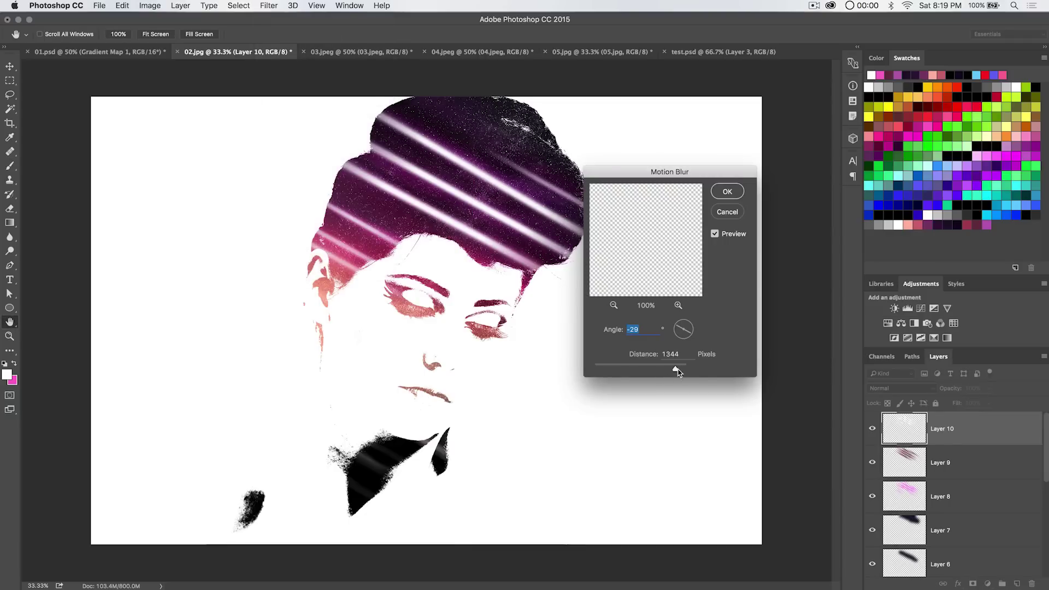
{"action": "left_click_drag", "start_coordinate": [679, 371], "coordinate": [678, 370]}
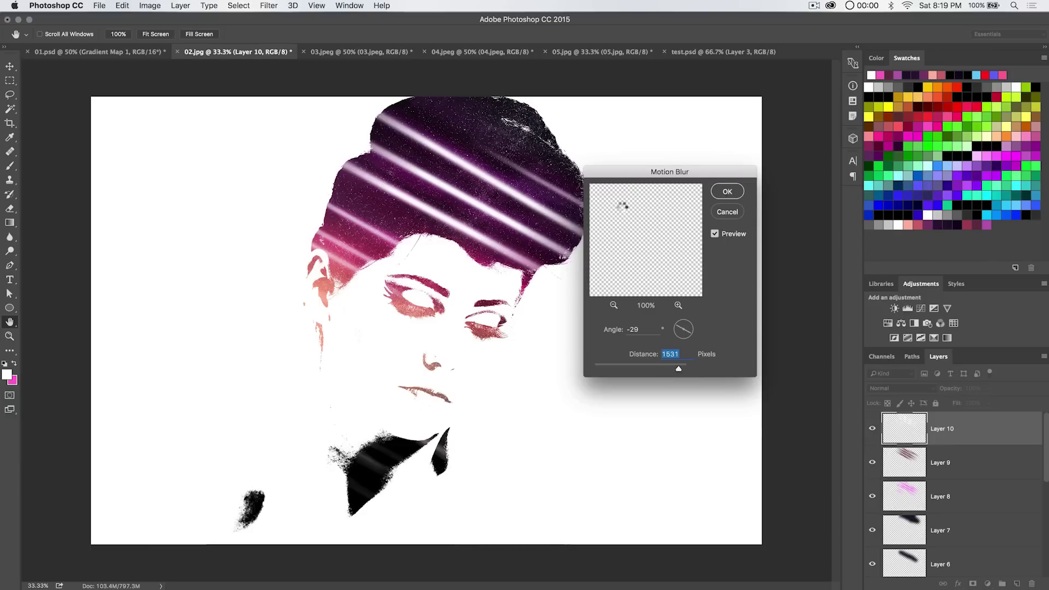
{"action": "left_click", "coordinate": [720, 192]}
Step: Compare Overlay and Soft Light on the white streaks and set Layer 10's blend mode to Overlay
{"action": "left_click", "coordinate": [908, 391]}
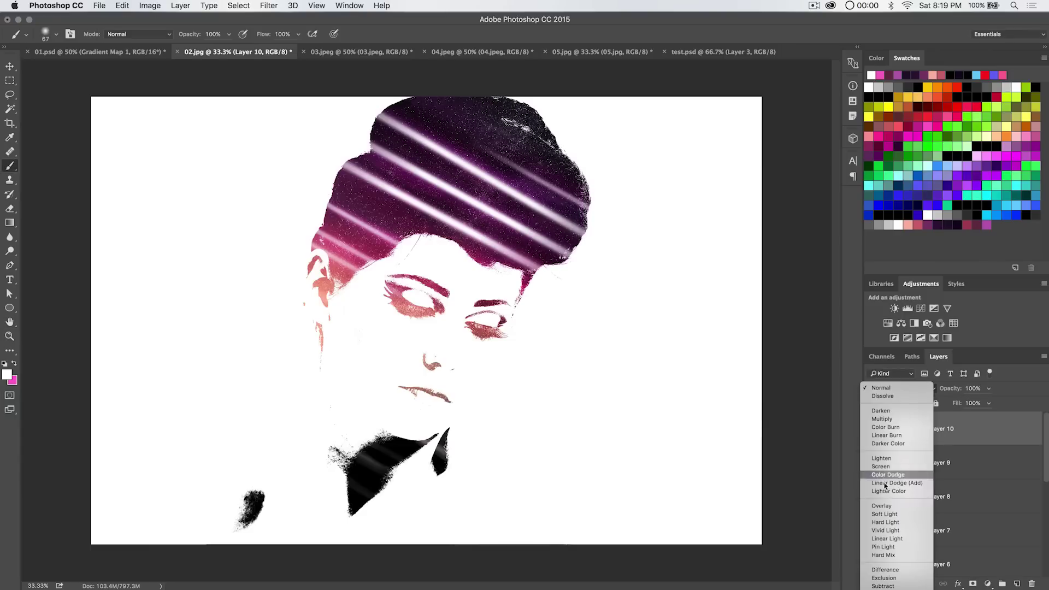
{"action": "left_click", "coordinate": [885, 506]}
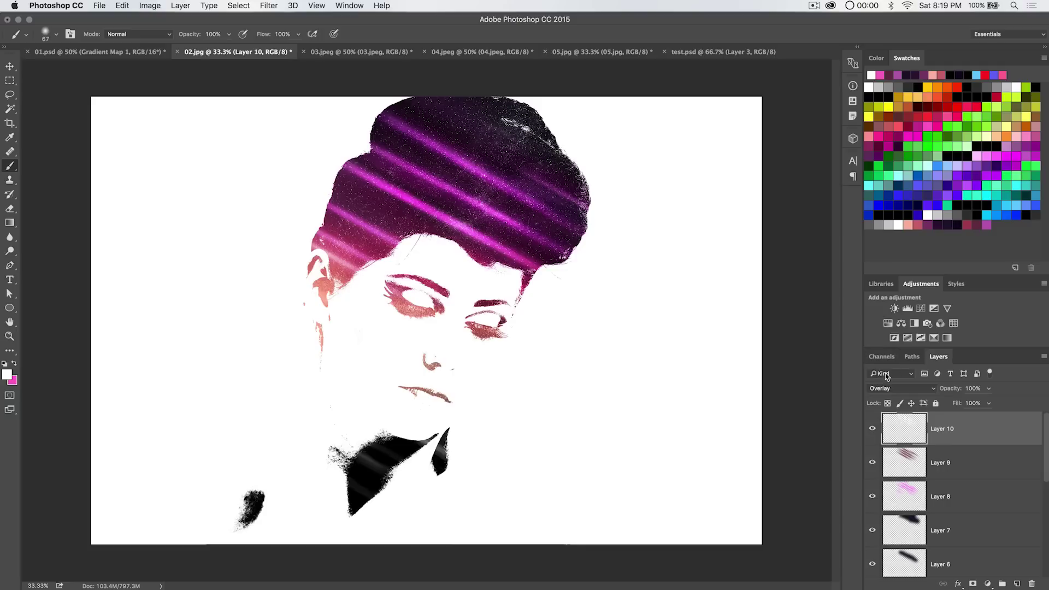
{"action": "left_click", "coordinate": [907, 388]}
{"action": "left_click", "coordinate": [889, 396]}
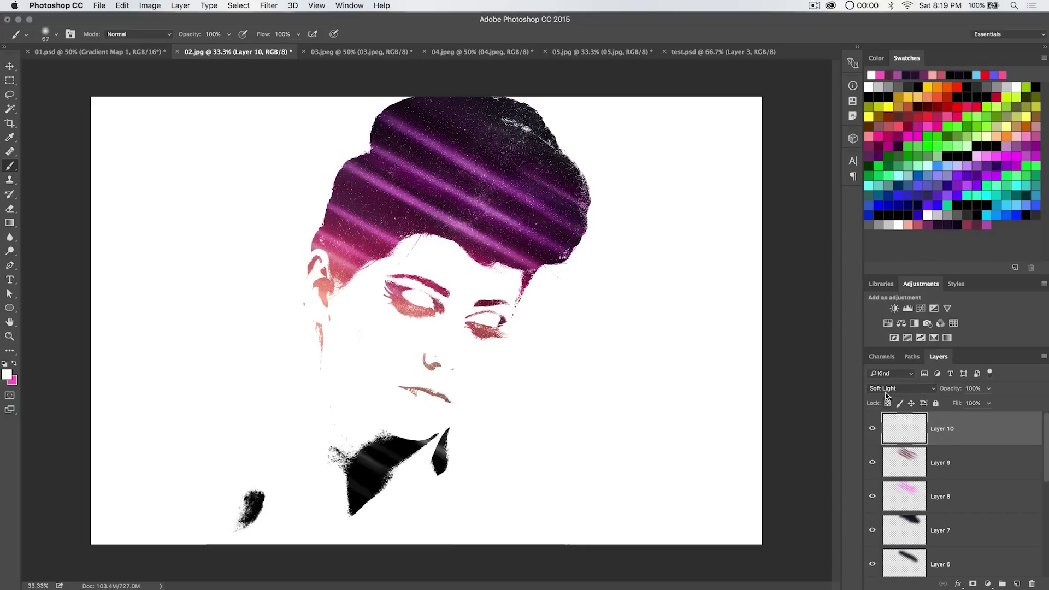
{"action": "left_click", "coordinate": [903, 391]}
{"action": "left_click", "coordinate": [891, 381]}
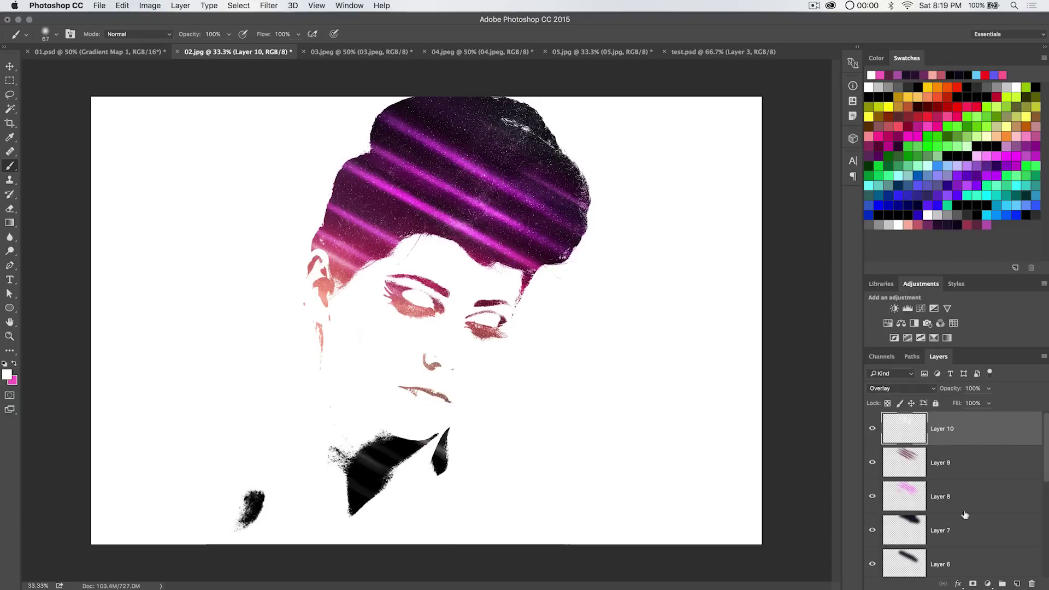
Step: Add a layer mask to Layer 10 and set up a soft 900 px black brush at 61% opacity
{"action": "left_click", "coordinate": [971, 583]}
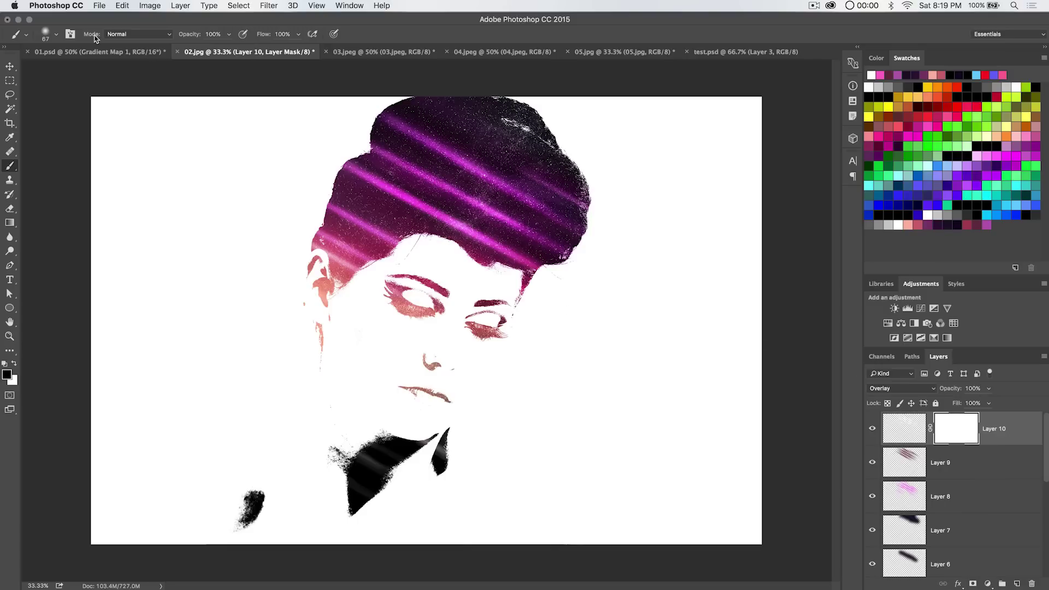
{"action": "left_click", "coordinate": [57, 35]}
{"action": "left_click", "coordinate": [76, 114]}
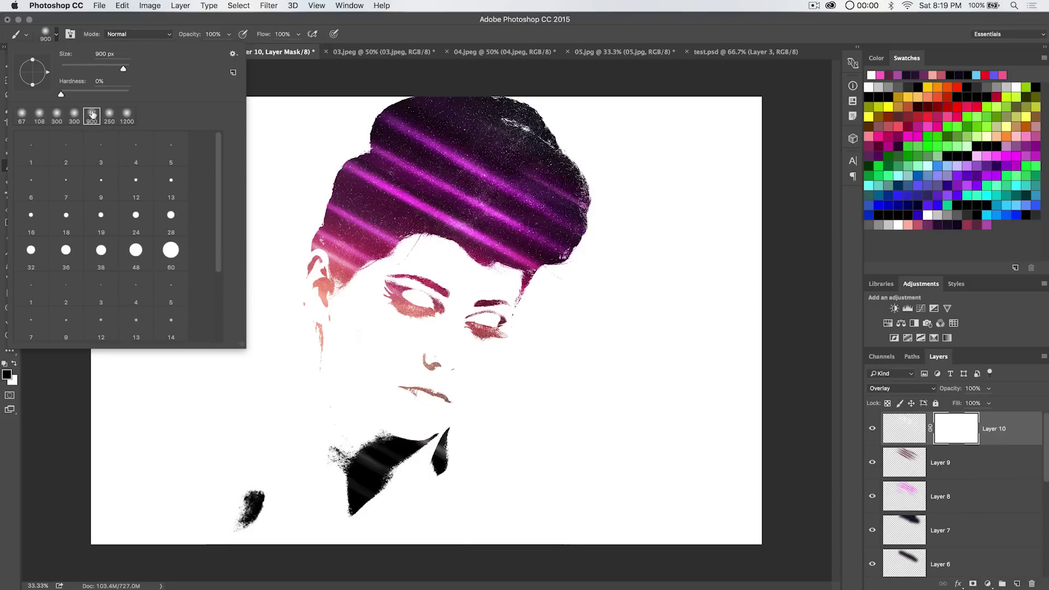
{"action": "left_click", "coordinate": [281, 124]}
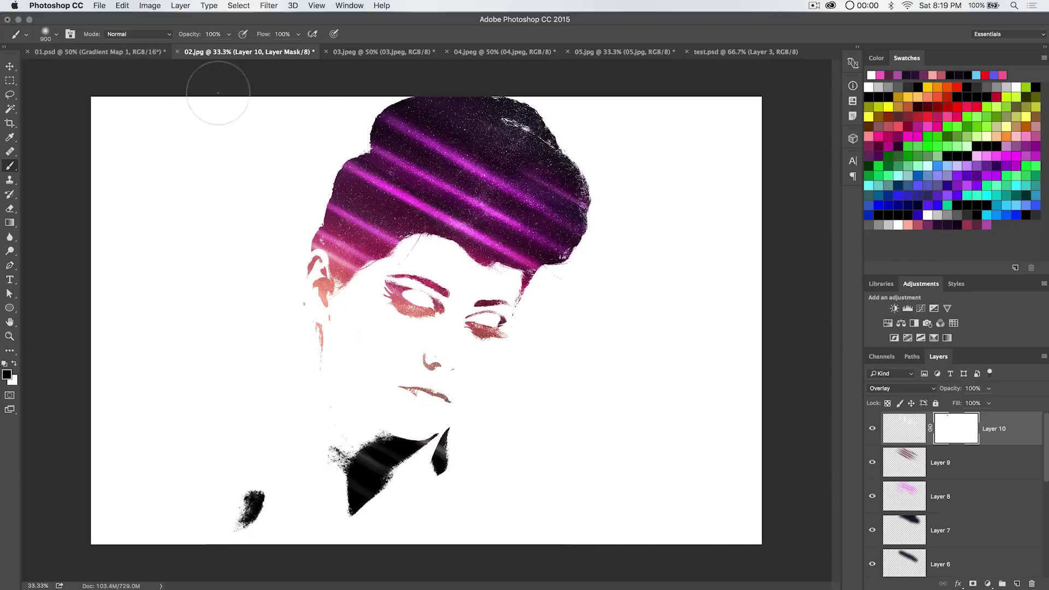
{"action": "left_click_drag", "start_coordinate": [189, 34], "coordinate": [167, 34]}
Step: Enlarge the brush to 1300 px and mask the streak ends at the hair's lower-right edge
{"action": "key", "text": "bracketright"}
{"action": "key", "text": "bracketright"}
{"action": "key", "text": "bracketright"}
{"action": "key", "text": "bracketright"}
{"action": "key", "text": "bracketright"}
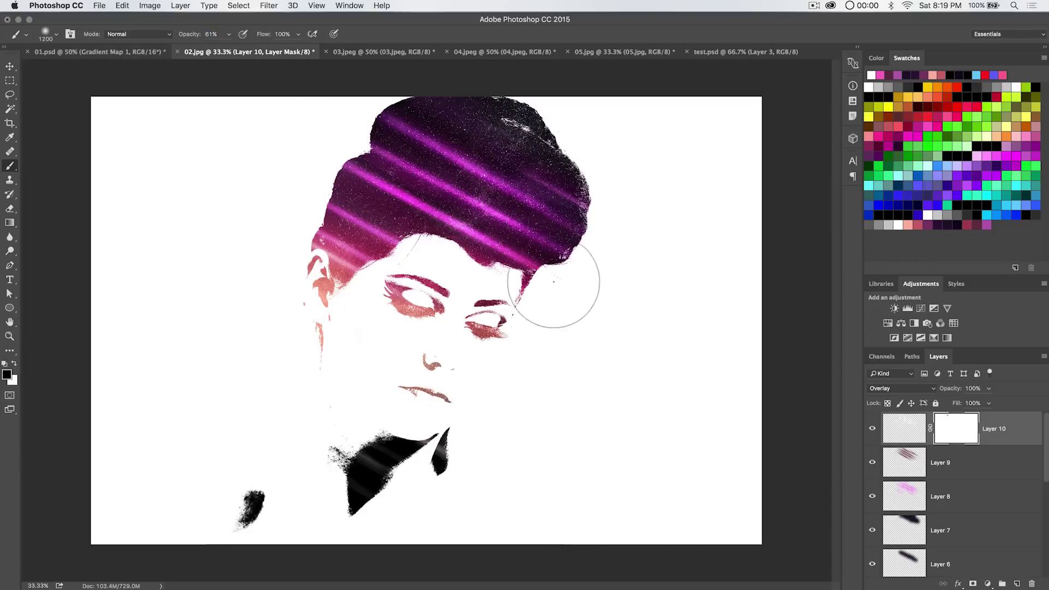
{"action": "left_click_drag", "start_coordinate": [539, 277], "coordinate": [518, 273]}
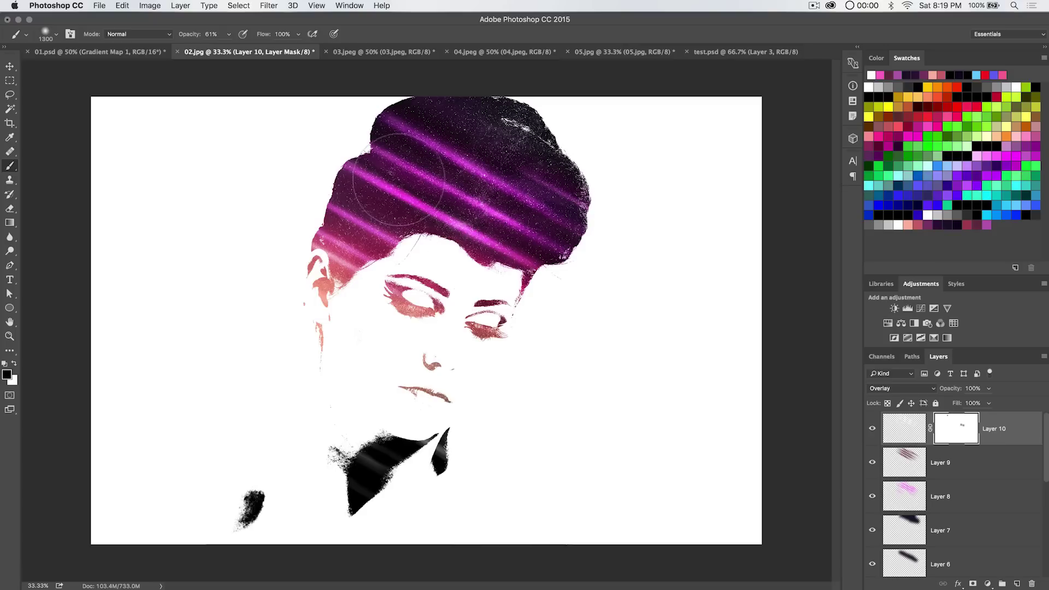
Step: Reduce the mask brush to 300 px, fade the second long streak with a straight stroke and the left end of the third streak
{"action": "key", "text": "bracketleft"}
{"action": "key", "text": "bracketleft"}
{"action": "left_click", "coordinate": [70, 34]}
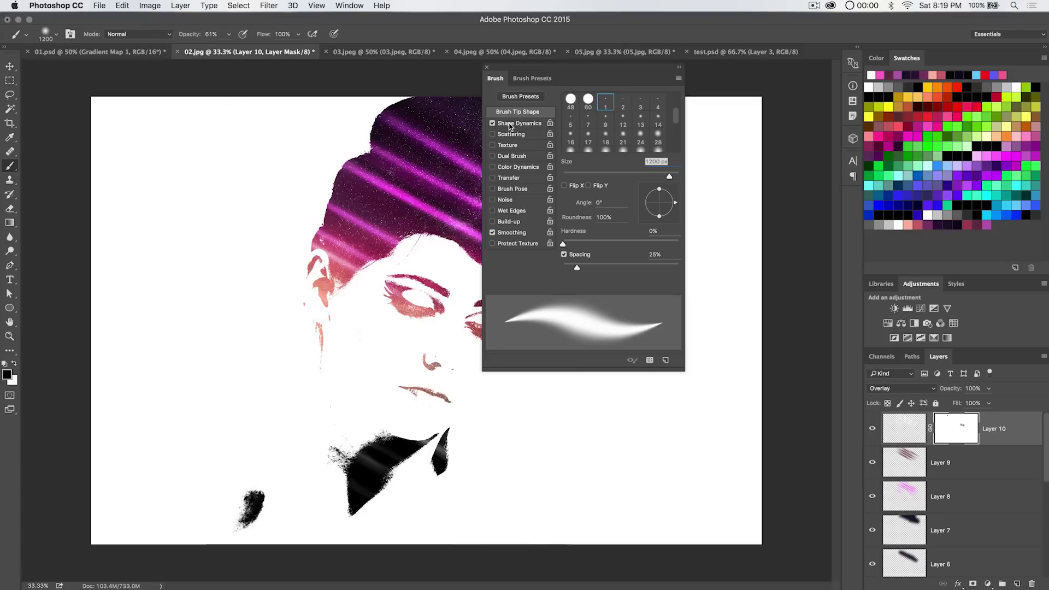
{"action": "key", "text": "F5"}
{"action": "key", "text": "bracketleft"}
{"action": "key", "text": "bracketleft"}
{"action": "key", "text": "bracketleft"}
{"action": "key", "text": "bracketleft"}
{"action": "key", "text": "bracketleft"}
{"action": "key", "text": "bracketleft"}
{"action": "key", "text": "bracketleft"}
{"action": "key", "text": "bracketleft"}
{"action": "key", "text": "bracketleft"}
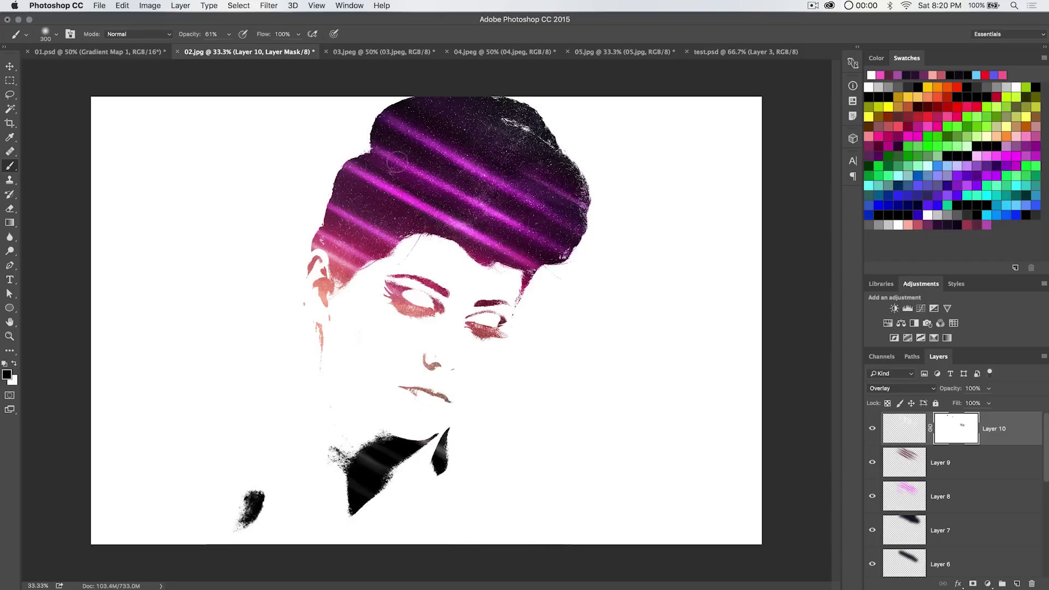
{"action": "left_click", "coordinate": [569, 266], "text": "shift"}
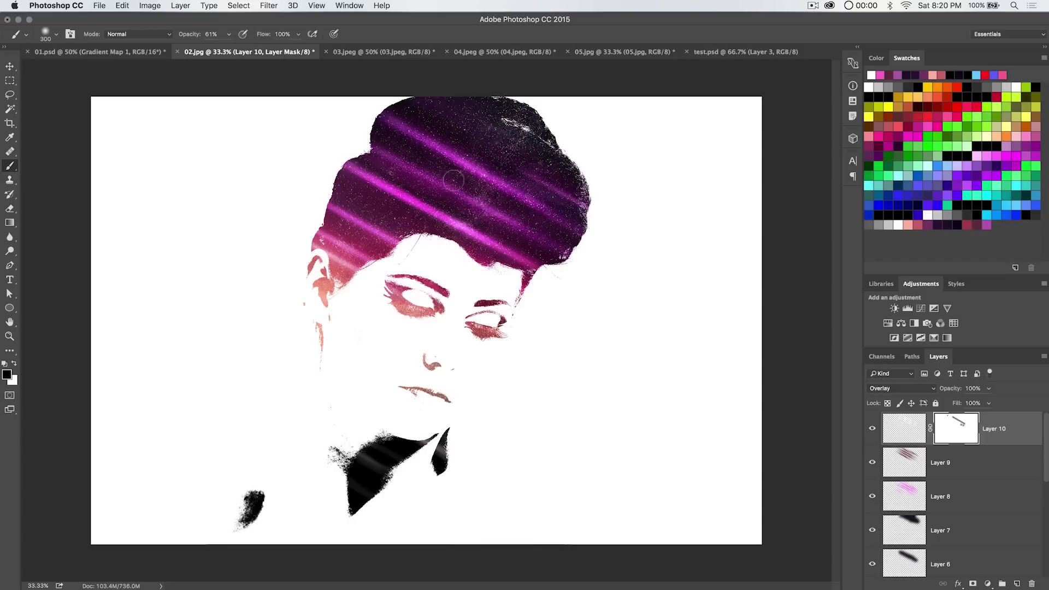
{"action": "left_click_drag", "start_coordinate": [398, 194], "coordinate": [345, 165]}
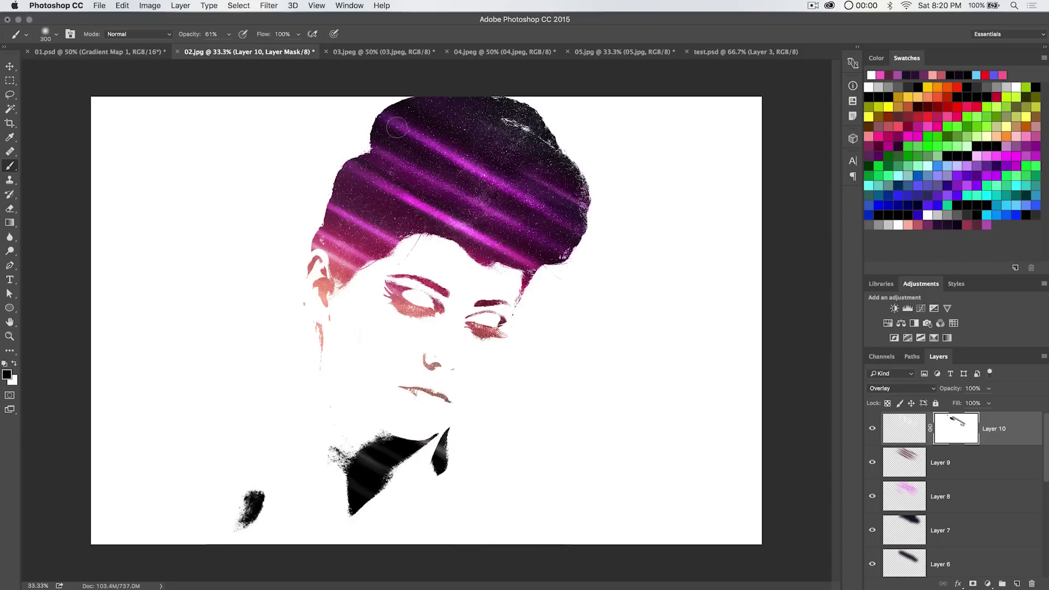
Step: Enlarge the mask brush to 700 px and fade the streaks around the left, lower and right edges of the hair
{"action": "key", "text": "bracketright"}
{"action": "key", "text": "bracketright"}
{"action": "key", "text": "bracketright"}
{"action": "key", "text": "bracketright"}
{"action": "left_click", "coordinate": [344, 174]}
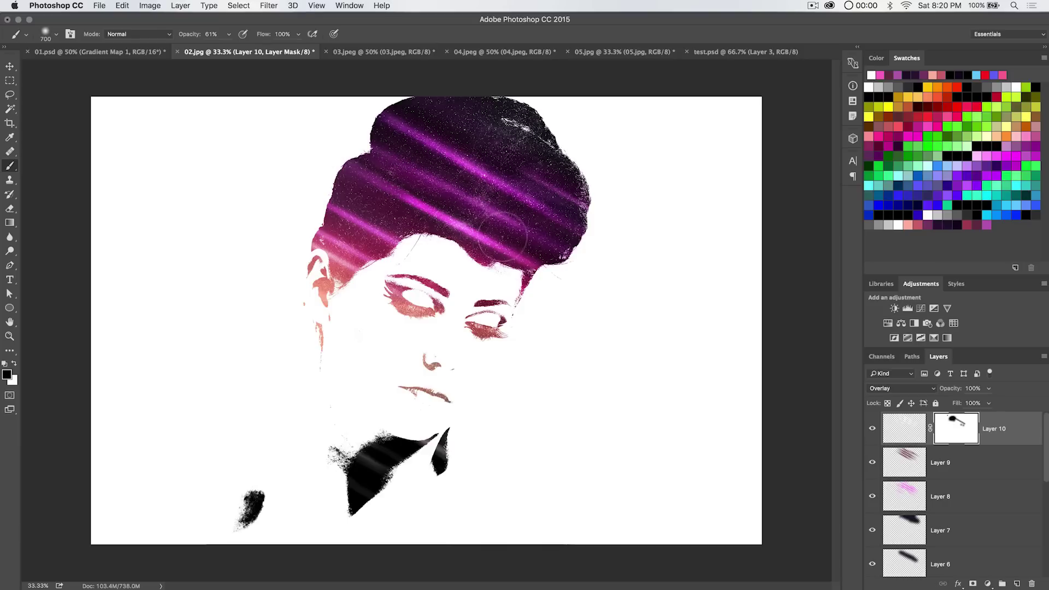
{"action": "mouse_move", "coordinate": [557, 251]}
{"action": "left_mouse_down"}
{"action": "mouse_move", "coordinate": [551, 227]}
{"action": "mouse_move", "coordinate": [413, 136]}
{"action": "mouse_move", "coordinate": [358, 123]}
{"action": "mouse_move", "coordinate": [334, 152]}
{"action": "mouse_move", "coordinate": [331, 220]}
{"action": "mouse_move", "coordinate": [314, 233]}
{"action": "mouse_move", "coordinate": [303, 295]}
{"action": "mouse_move", "coordinate": [322, 279]}
{"action": "mouse_move", "coordinate": [324, 293]}
{"action": "mouse_move", "coordinate": [370, 290]}
{"action": "mouse_move", "coordinate": [409, 249]}
{"action": "left_mouse_up"}
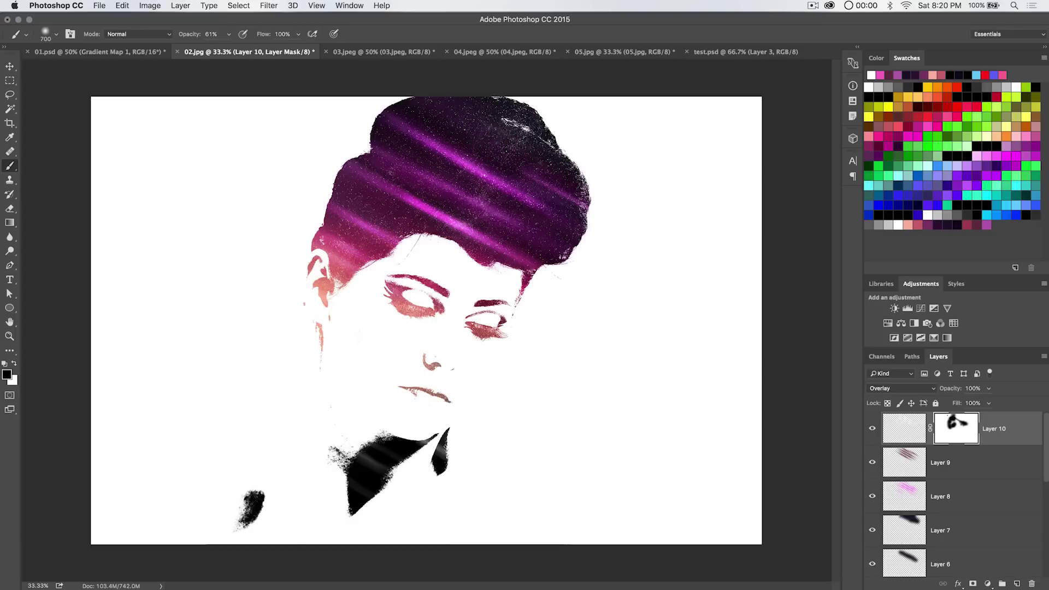
{"action": "mouse_move", "coordinate": [561, 285]}
{"action": "left_mouse_down"}
{"action": "mouse_move", "coordinate": [601, 180]}
{"action": "mouse_move", "coordinate": [595, 153]}
{"action": "left_mouse_up"}
Step: Create a new layer above Layer 10 and choose a hard 24 px brush with white as the painting colour
{"action": "left_click", "coordinate": [1016, 583]}
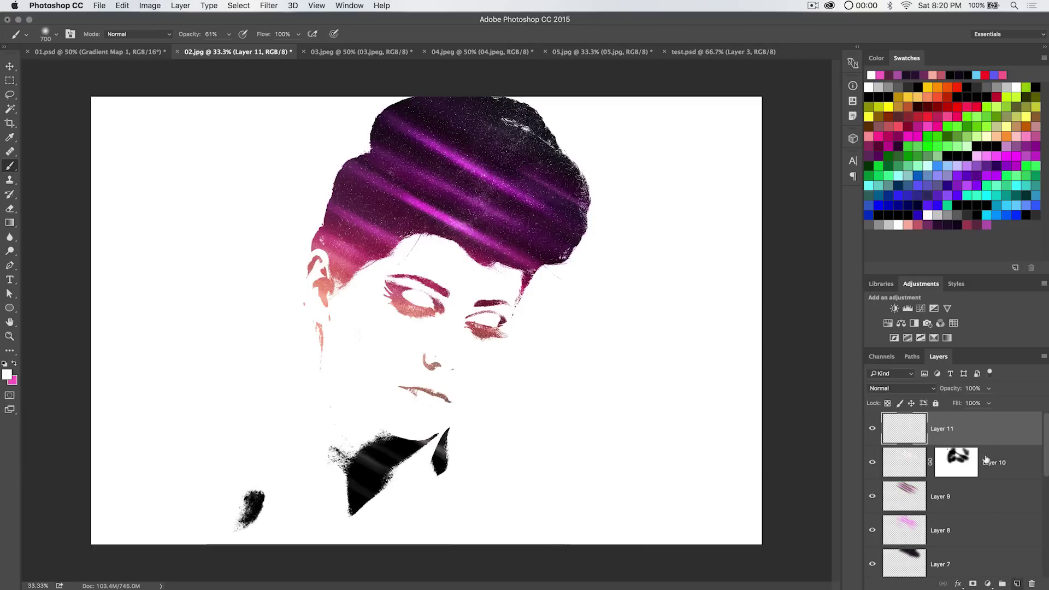
{"action": "right_click", "coordinate": [452, 206]}
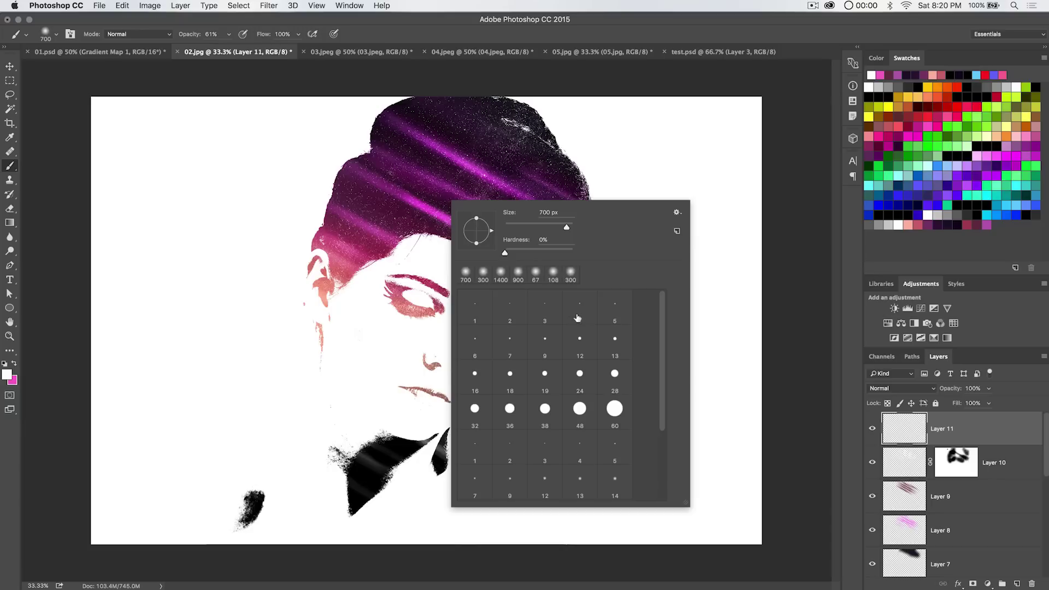
{"action": "left_click", "coordinate": [580, 342]}
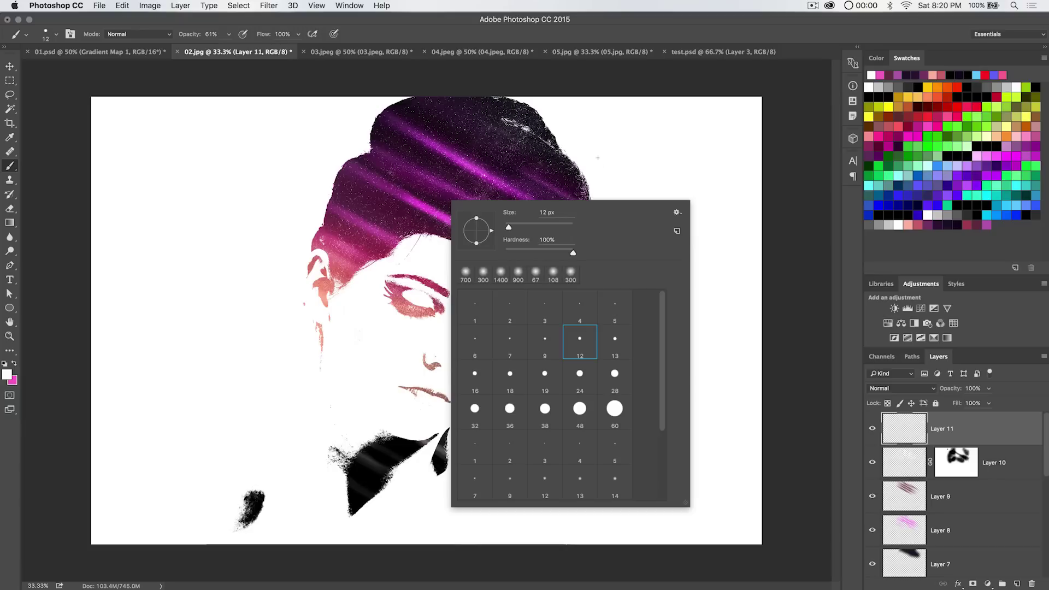
{"action": "left_click", "coordinate": [537, 375]}
{"action": "left_click", "coordinate": [582, 370]}
{"action": "left_click", "coordinate": [604, 183]}
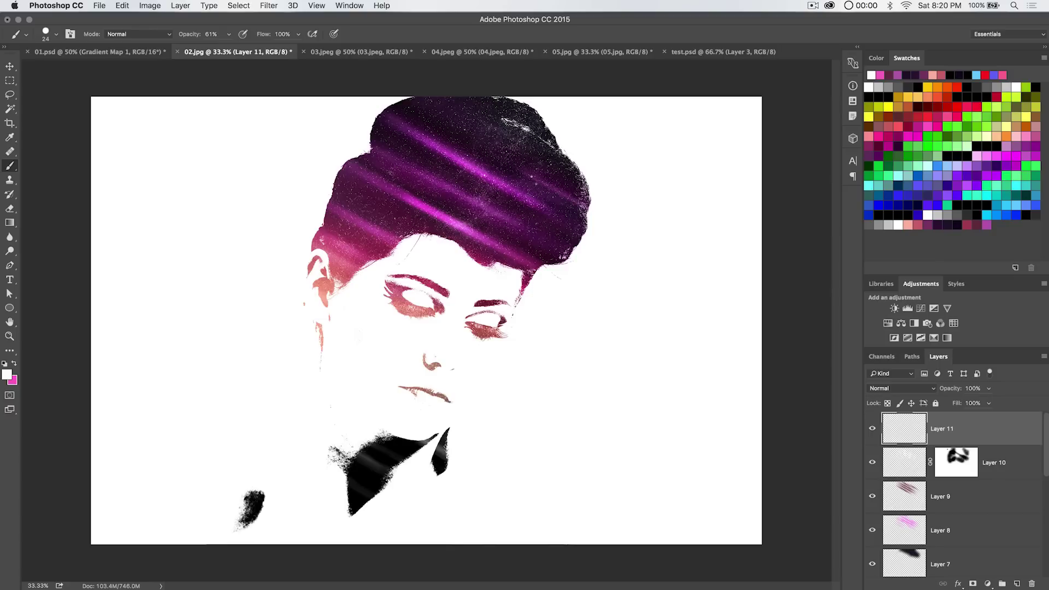
Step: Set the brush opacity to 100% and paint three straight white diagonal lines along the brightest light streaks in the hair
{"action": "left_click_drag", "start_coordinate": [530, 176], "coordinate": [589, 208]}
{"action": "key", "text": "ctrl+z"}
{"action": "left_click_drag", "start_coordinate": [187, 35], "coordinate": [281, 35]}
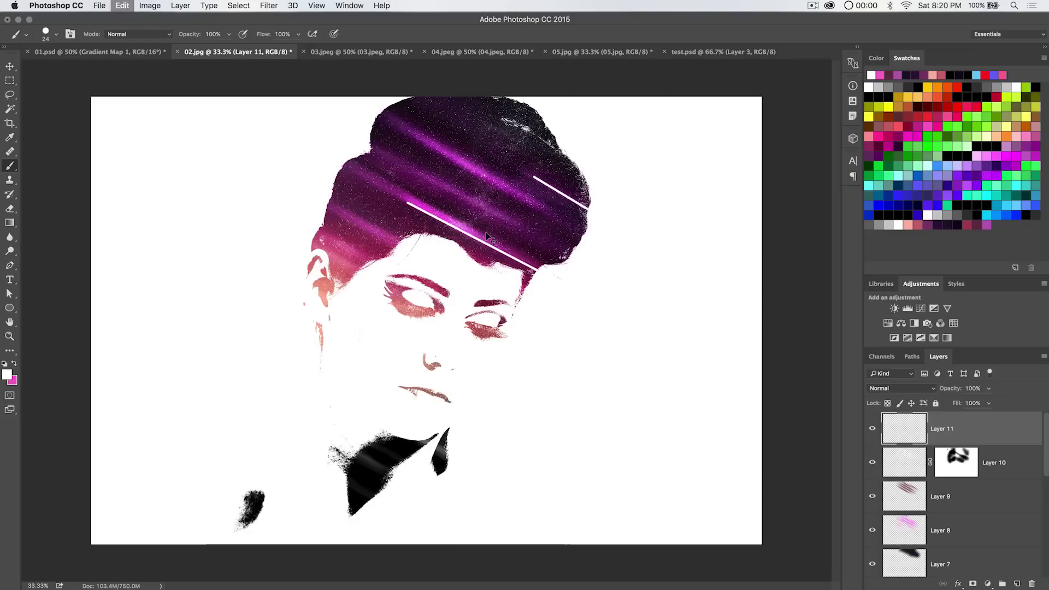
{"action": "left_click", "coordinate": [407, 204]}
{"action": "left_click", "coordinate": [535, 272], "text": "shift"}
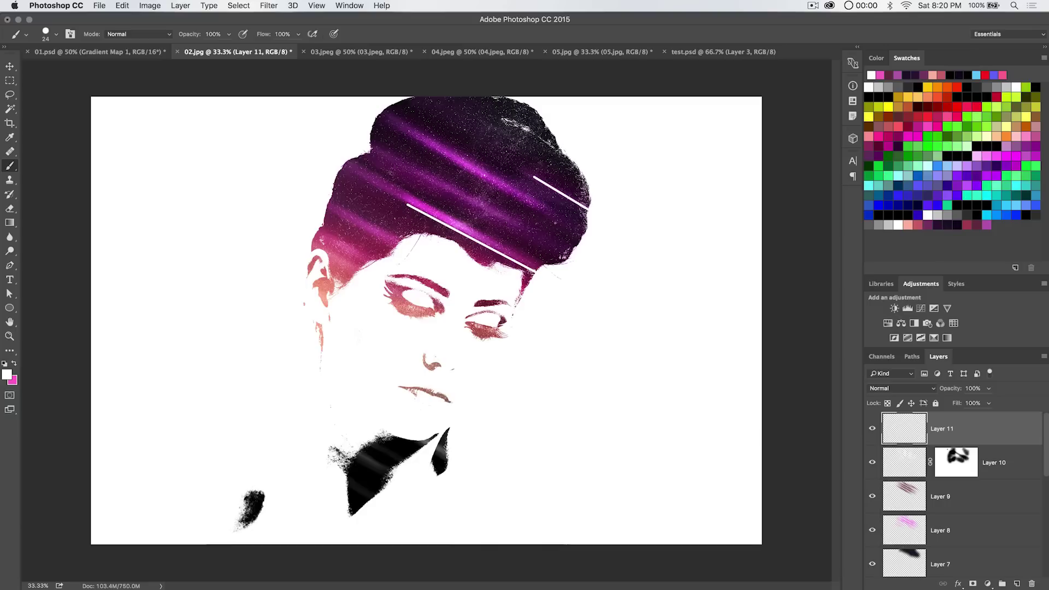
{"action": "left_click", "coordinate": [429, 149], "text": "shift"}
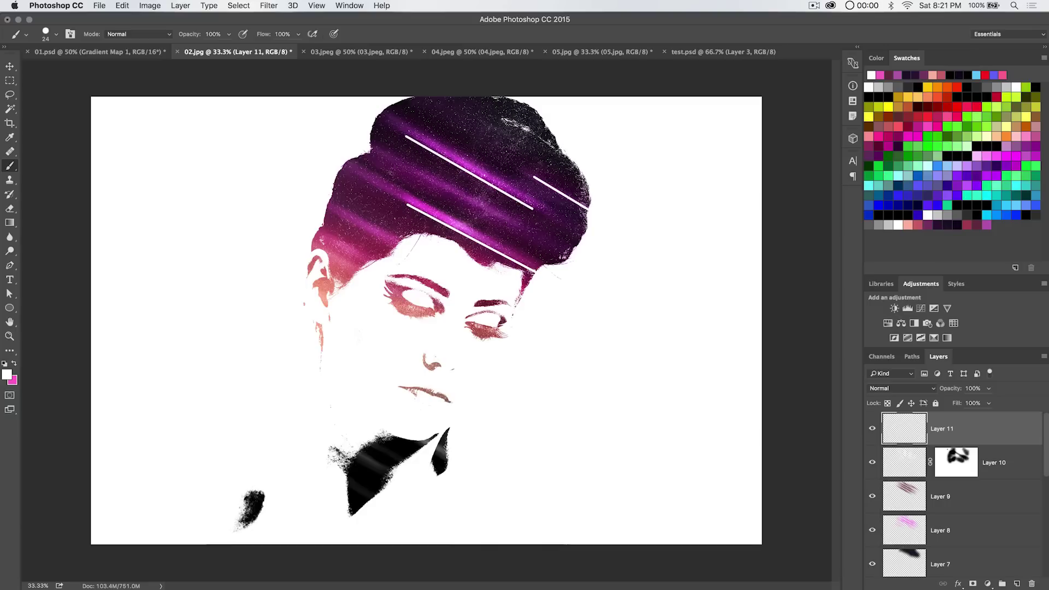
Step: Lasso the upper long white line, nudge it rightward onto its purple streak and deselect it
{"action": "key", "text": "l"}
{"action": "mouse_move", "coordinate": [405, 119]}
{"action": "left_mouse_down"}
{"action": "mouse_move", "coordinate": [403, 156]}
{"action": "mouse_move", "coordinate": [481, 209]}
{"action": "mouse_move", "coordinate": [544, 228]}
{"action": "mouse_move", "coordinate": [535, 202]}
{"action": "mouse_move", "coordinate": [483, 159]}
{"action": "mouse_move", "coordinate": [415, 141]}
{"action": "left_mouse_up"}
{"action": "key", "text": "v"}
{"action": "key", "text": "shift+Right"}
{"action": "key", "text": "shift+Right"}
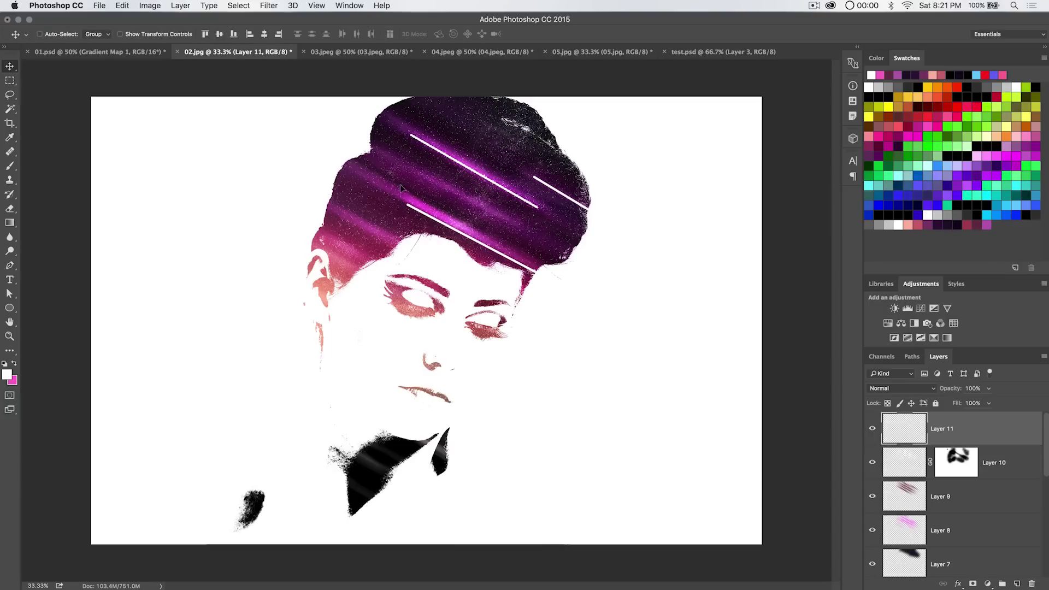
{"action": "left_click", "coordinate": [239, 6]}
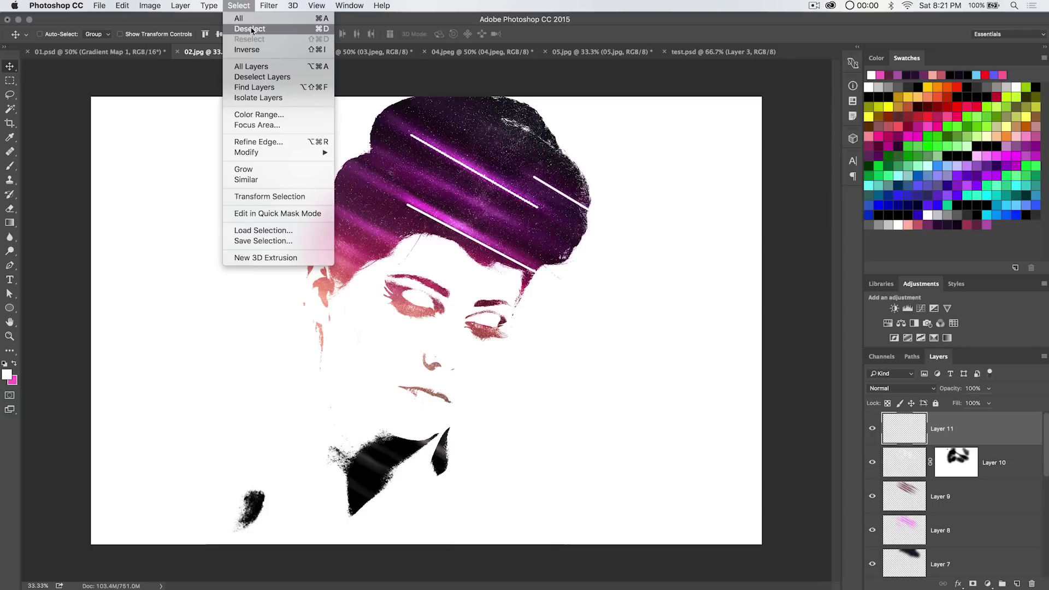
{"action": "left_click", "coordinate": [247, 30]}
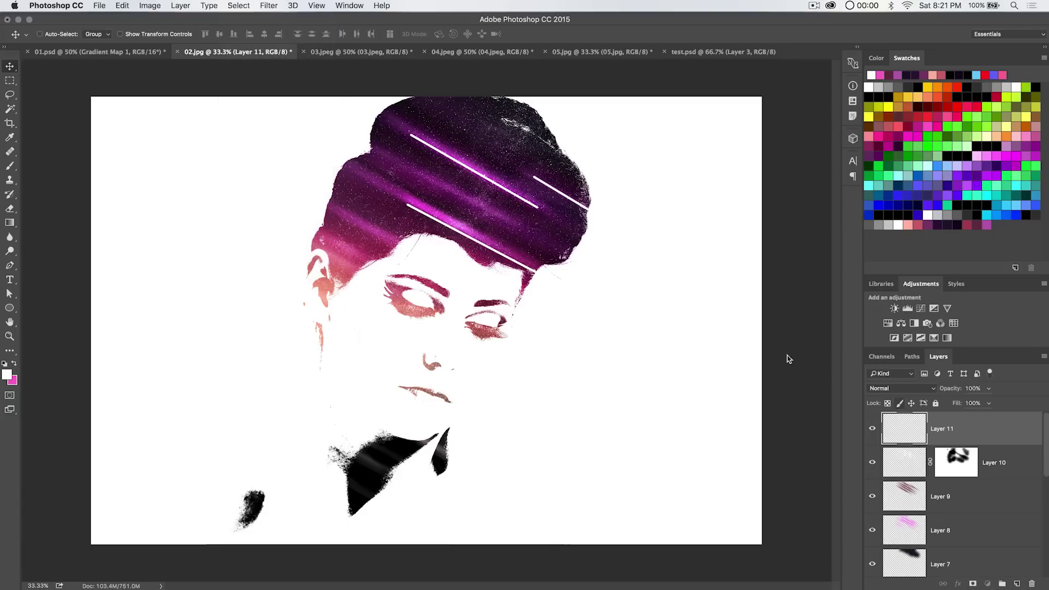
Step: Apply a Motion Blur to the white lines at an angle of -29° and a distance of 1000 pixels
{"action": "left_click", "coordinate": [269, 5]}
{"action": "mouse_move", "coordinate": [301, 136]}
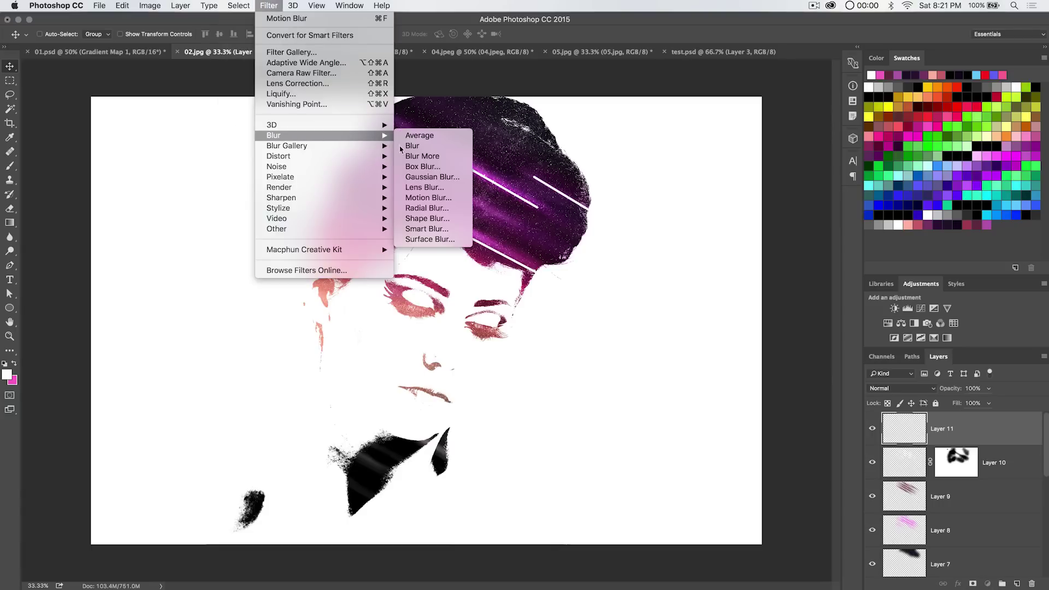
{"action": "left_click", "coordinate": [428, 198]}
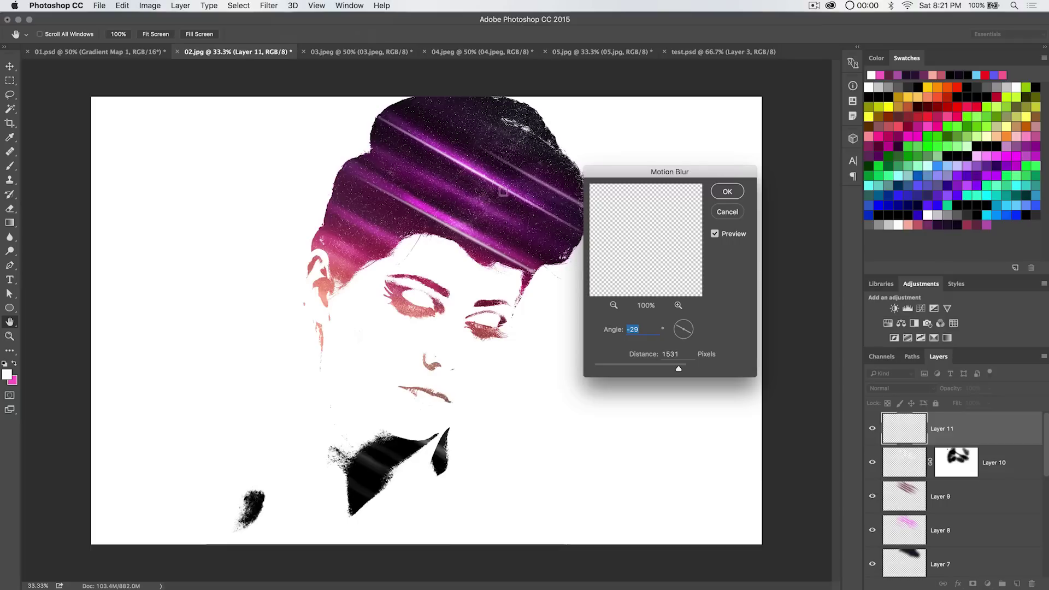
{"action": "left_click_drag", "start_coordinate": [678, 370], "coordinate": [670, 370]}
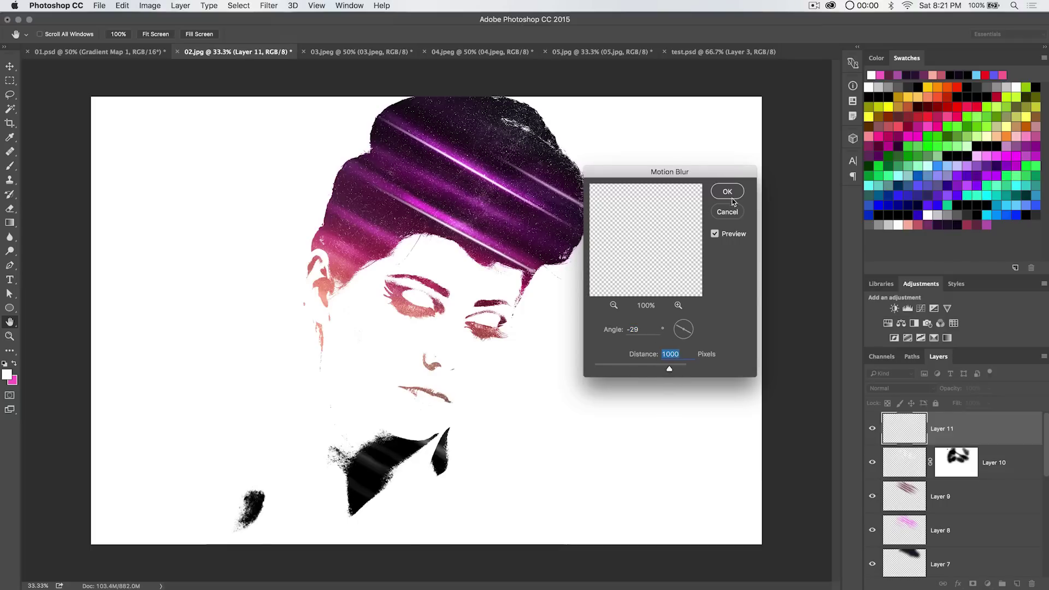
{"action": "key", "text": "Return"}
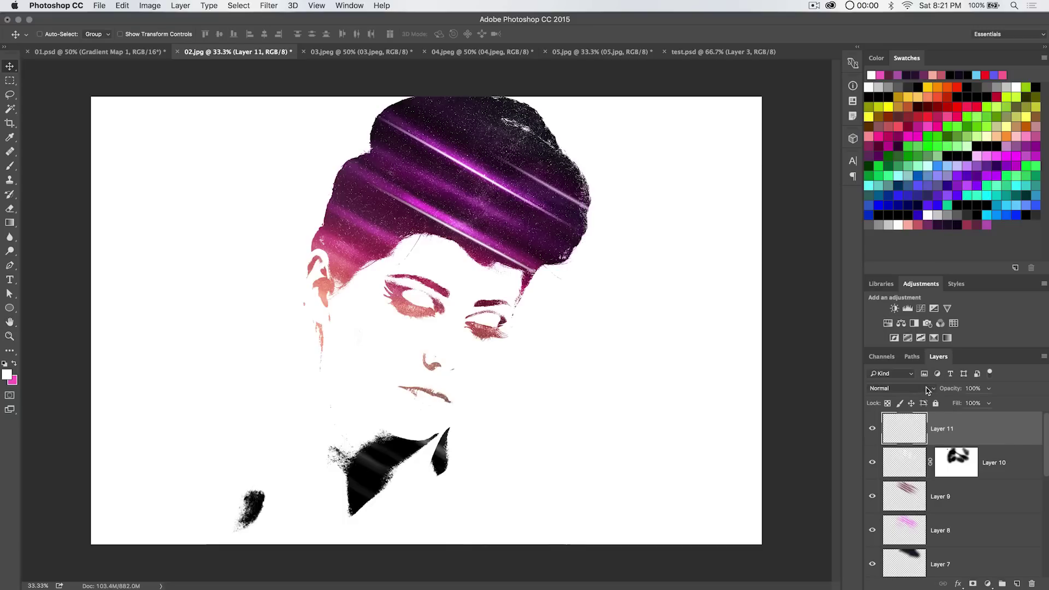
Step: Compare blend modes such as Overlay and Color Dodge on the blurred line layer and settle on Overlay
{"action": "left_click", "coordinate": [927, 390]}
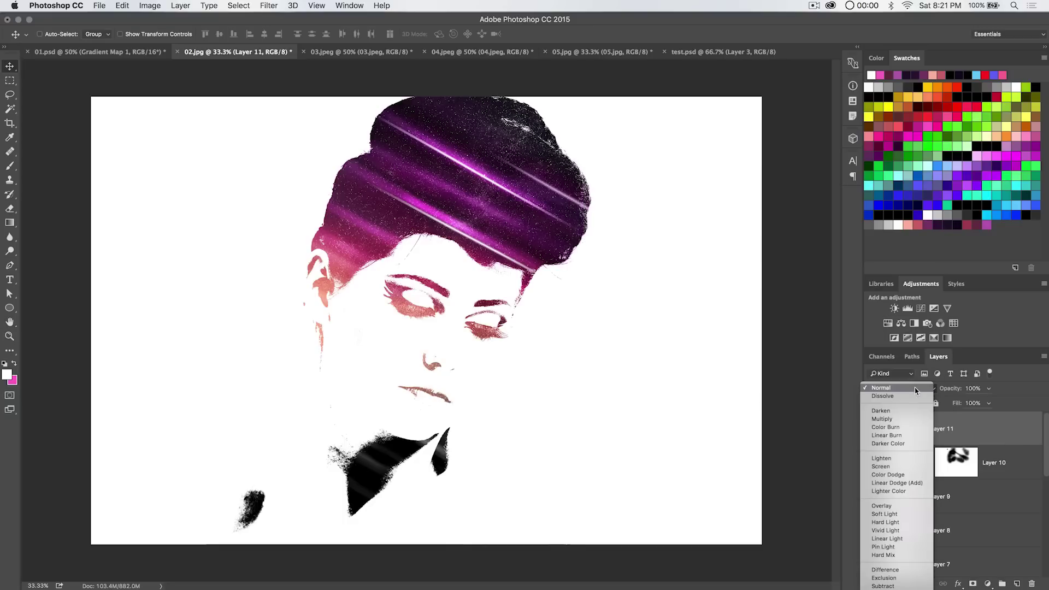
{"action": "left_click", "coordinate": [888, 508]}
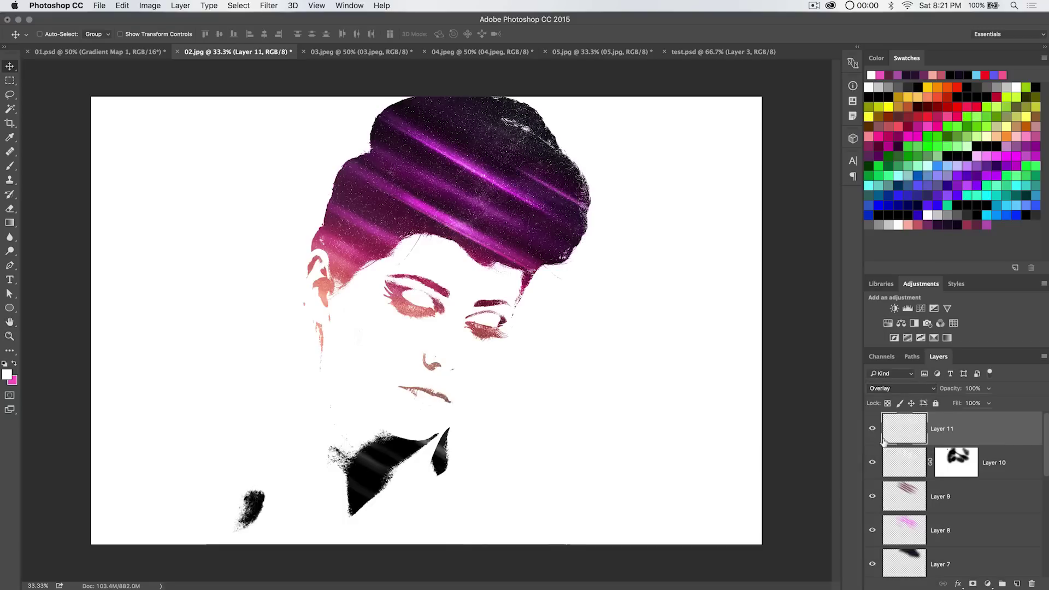
{"action": "left_click", "coordinate": [926, 390]}
{"action": "left_click", "coordinate": [907, 360]}
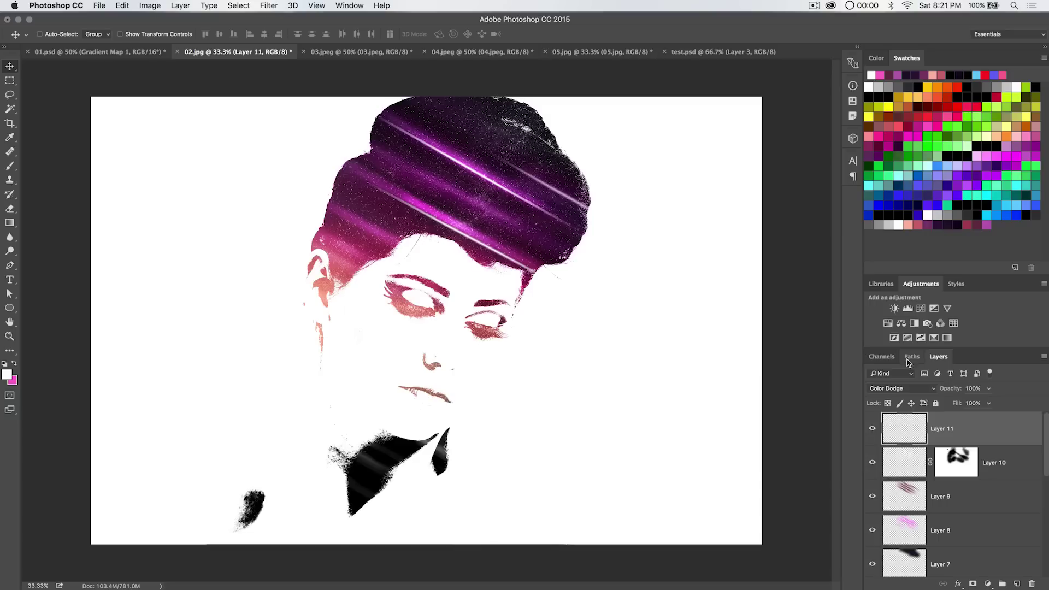
{"action": "mouse_move", "coordinate": [948, 387]}
{"action": "left_mouse_down"}
{"action": "mouse_move", "coordinate": [932, 392]}
{"action": "mouse_move", "coordinate": [961, 388]}
{"action": "left_mouse_up"}
{"action": "left_click", "coordinate": [901, 387]}
{"action": "left_click", "coordinate": [893, 436]}
{"action": "left_click", "coordinate": [919, 389]}
{"action": "left_click", "coordinate": [886, 371]}
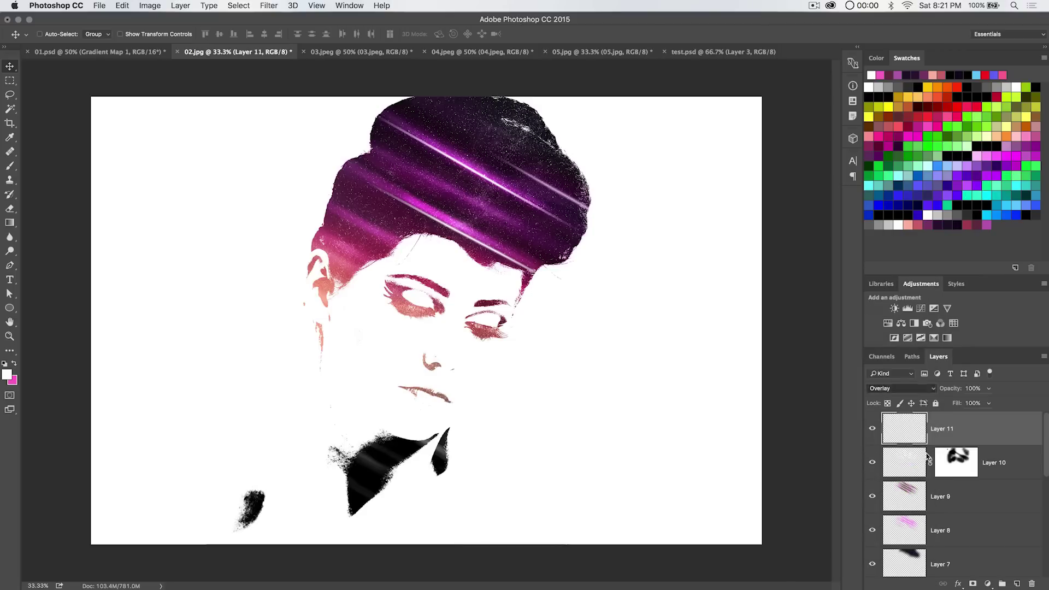
Step: Duplicate the Overlay line layer and lasso a streak on the copy to adjust its position
{"action": "key", "text": "super+j"}
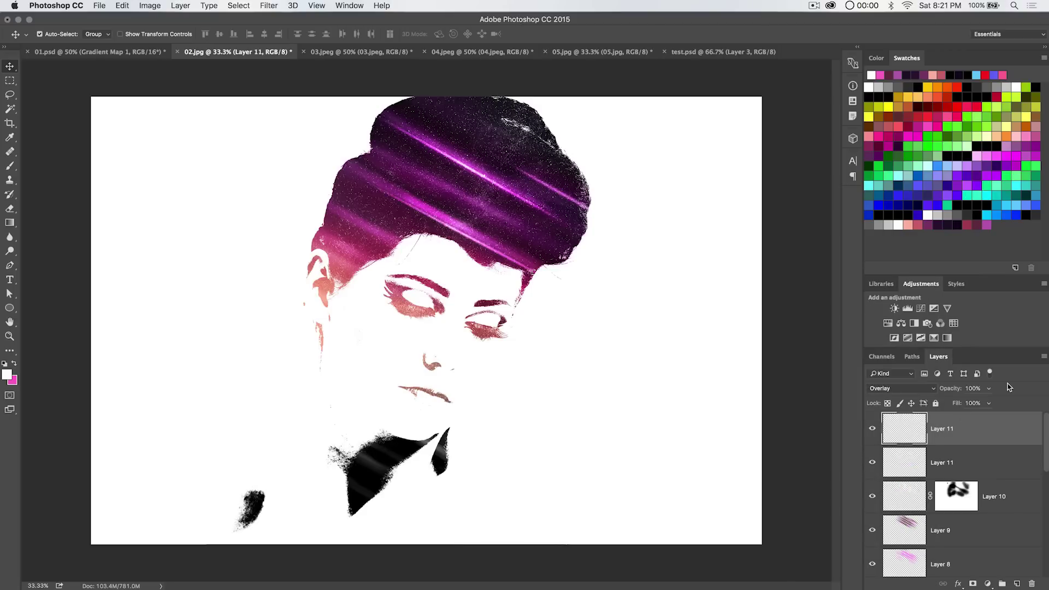
{"action": "key", "text": "super"}
{"action": "key", "text": "l"}
{"action": "mouse_move", "coordinate": [441, 203]}
{"action": "left_mouse_down"}
{"action": "mouse_move", "coordinate": [367, 150]}
{"action": "mouse_move", "coordinate": [291, 150]}
{"action": "mouse_move", "coordinate": [369, 255]}
{"action": "mouse_move", "coordinate": [520, 321]}
{"action": "mouse_move", "coordinate": [591, 338]}
{"action": "mouse_move", "coordinate": [497, 209]}
{"action": "left_mouse_up"}
{"action": "key", "text": "Escape"}
{"action": "key", "text": "v"}
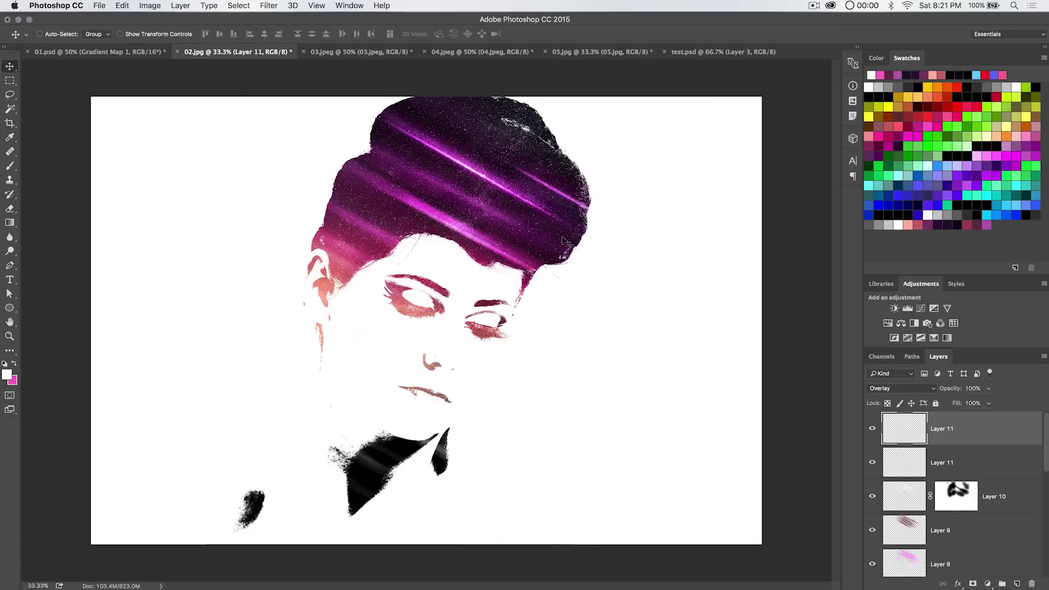
Step: Lasso the upper long streak on the duplicated line layer for repositioning and clear the selection
{"action": "key", "text": "l"}
{"action": "mouse_move", "coordinate": [413, 108]}
{"action": "left_mouse_down"}
{"action": "mouse_move", "coordinate": [333, 67]}
{"action": "mouse_move", "coordinate": [309, 120]}
{"action": "mouse_move", "coordinate": [582, 263]}
{"action": "mouse_move", "coordinate": [600, 242]}
{"action": "mouse_move", "coordinate": [563, 204]}
{"action": "mouse_move", "coordinate": [459, 142]}
{"action": "left_mouse_up"}
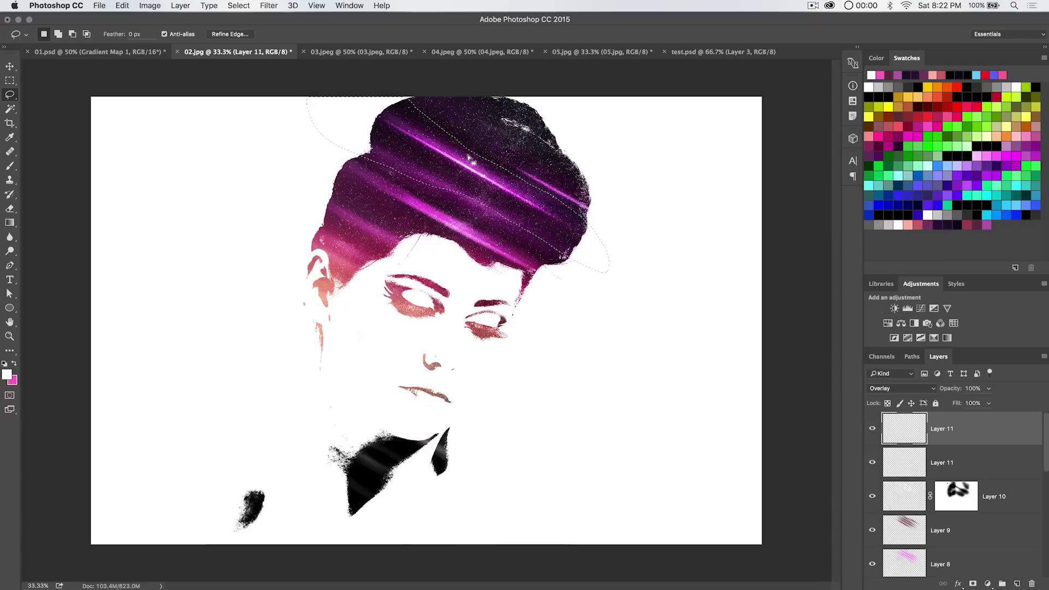
{"action": "key", "text": "v"}
{"action": "key", "text": "super+d"}
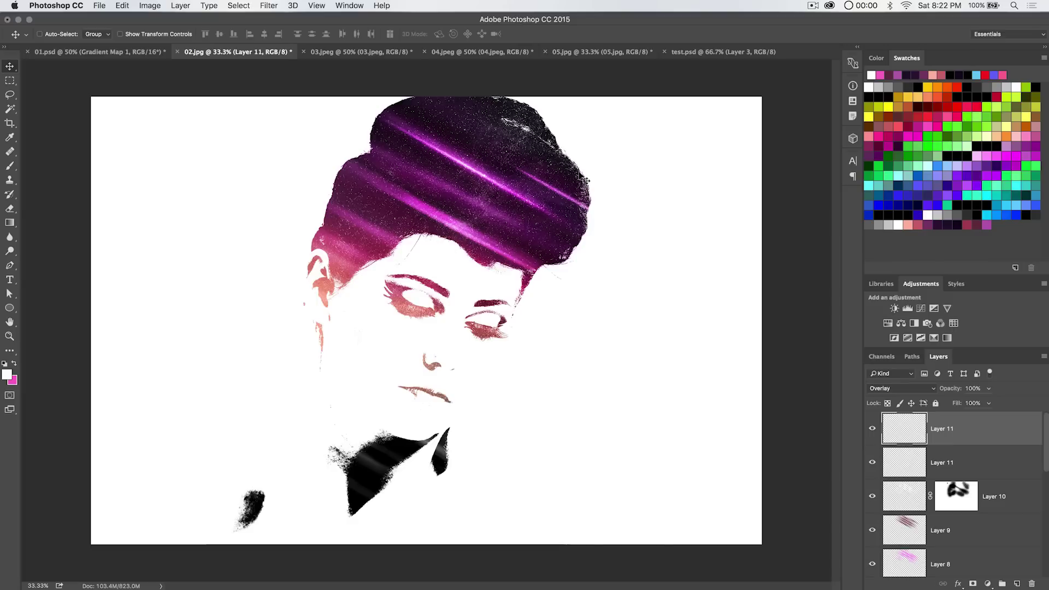
Step: Review the layer stack and isolate the black-and-white portrait on Layer 1 to compare it with the full composite
{"action": "scroll", "coordinate": [955, 491], "scroll_direction": "down", "scroll_amount": 5}
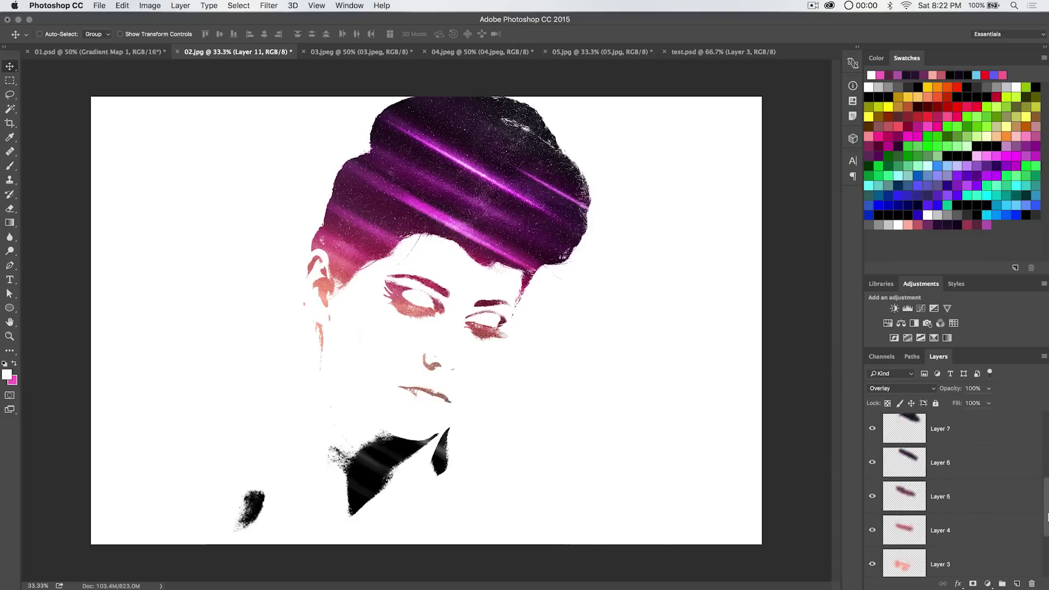
{"action": "scroll", "coordinate": [1038, 531], "scroll_direction": "up", "scroll_amount": 1}
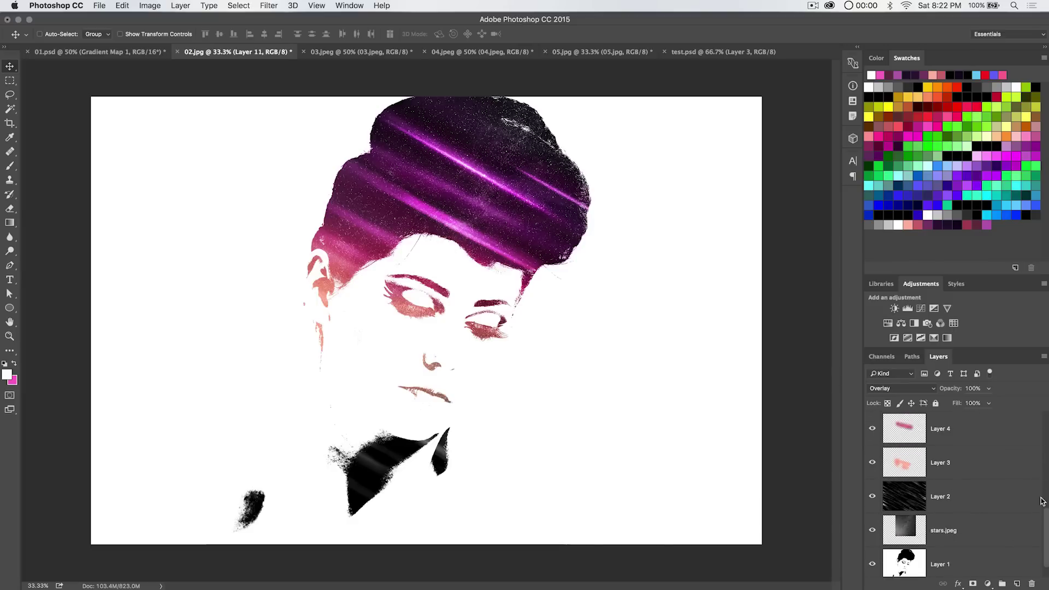
{"action": "scroll", "coordinate": [945, 492], "scroll_direction": "down", "scroll_amount": 1}
{"action": "left_click", "coordinate": [902, 478]}
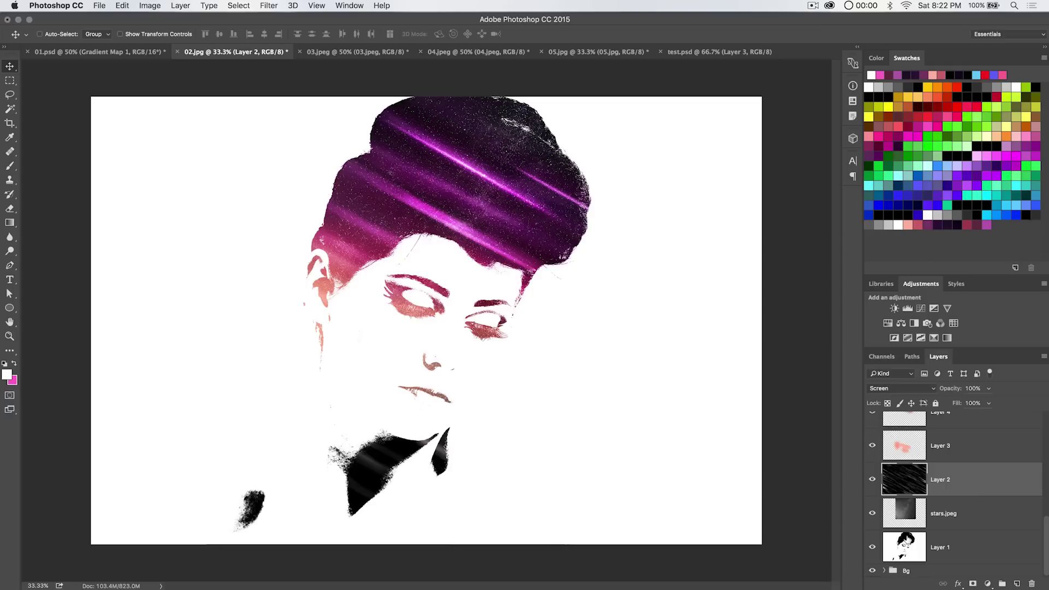
{"action": "left_click", "coordinate": [889, 543]}
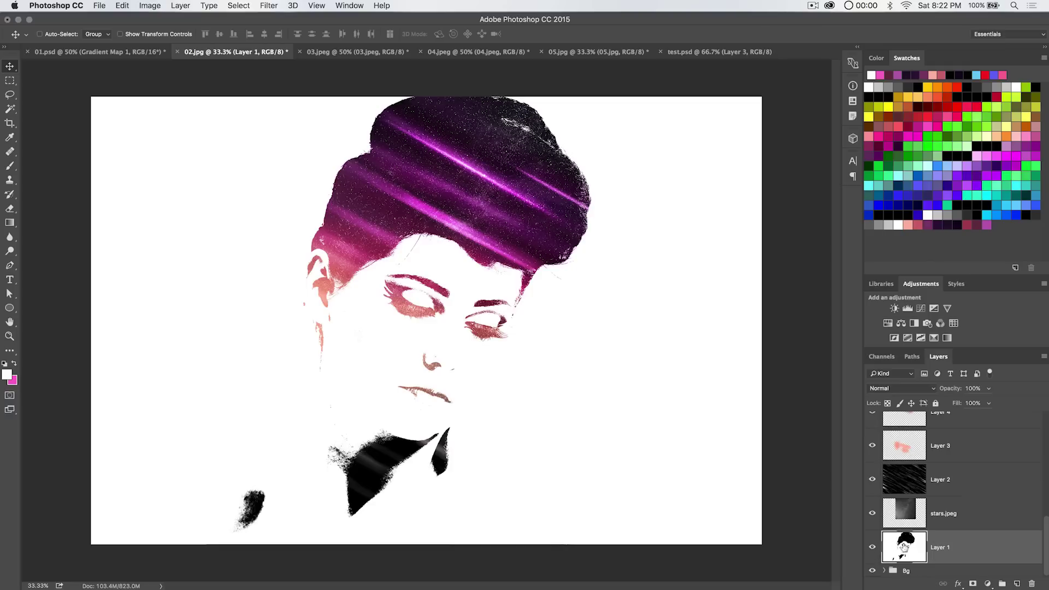
{"action": "left_click", "coordinate": [870, 548], "text": "alt"}
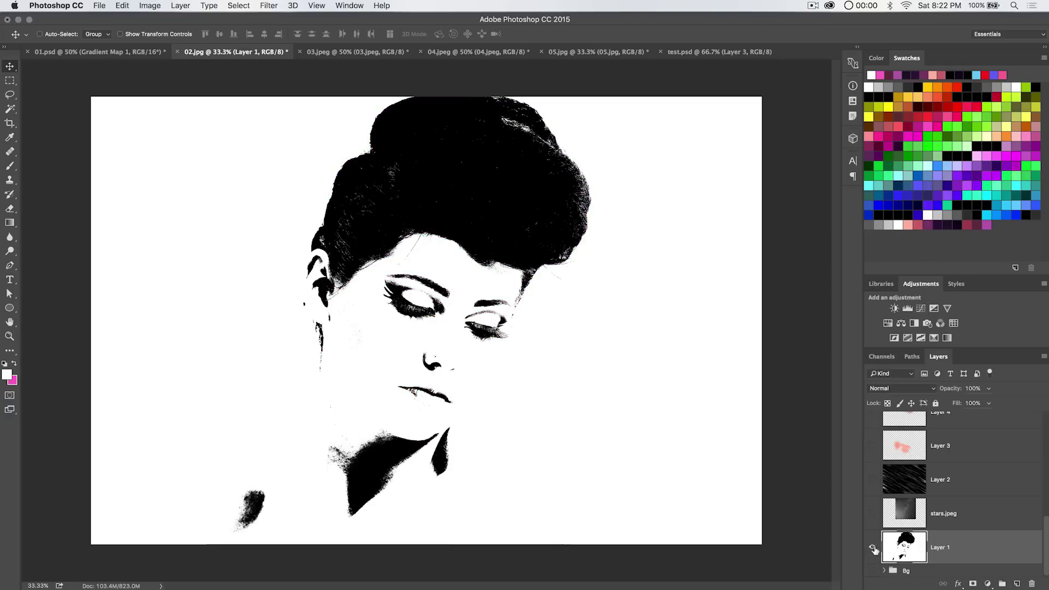
{"action": "left_click", "coordinate": [872, 548], "text": "alt"}
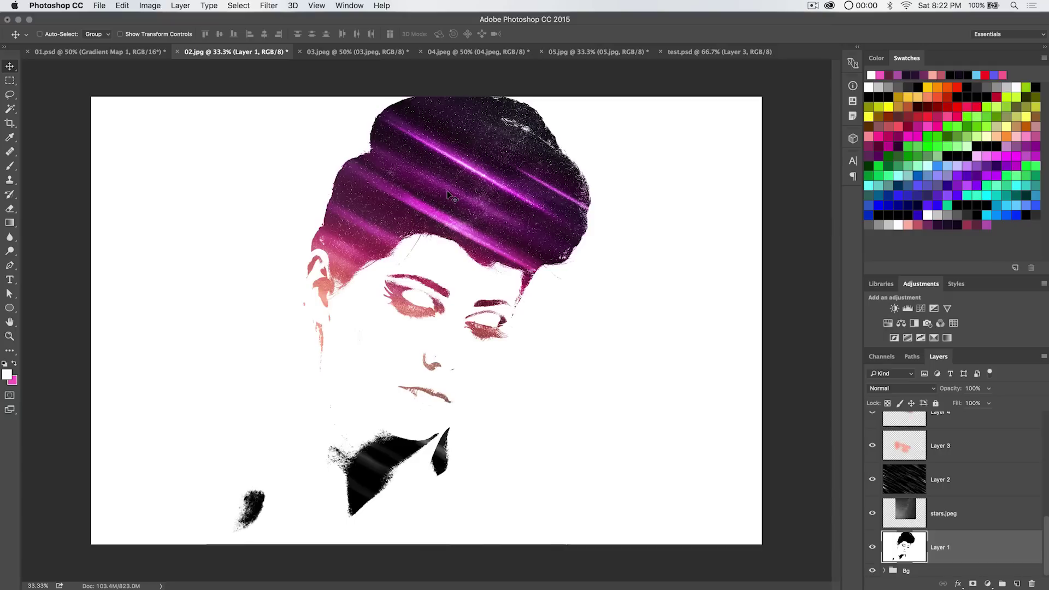
{"action": "left_click", "coordinate": [1044, 429]}
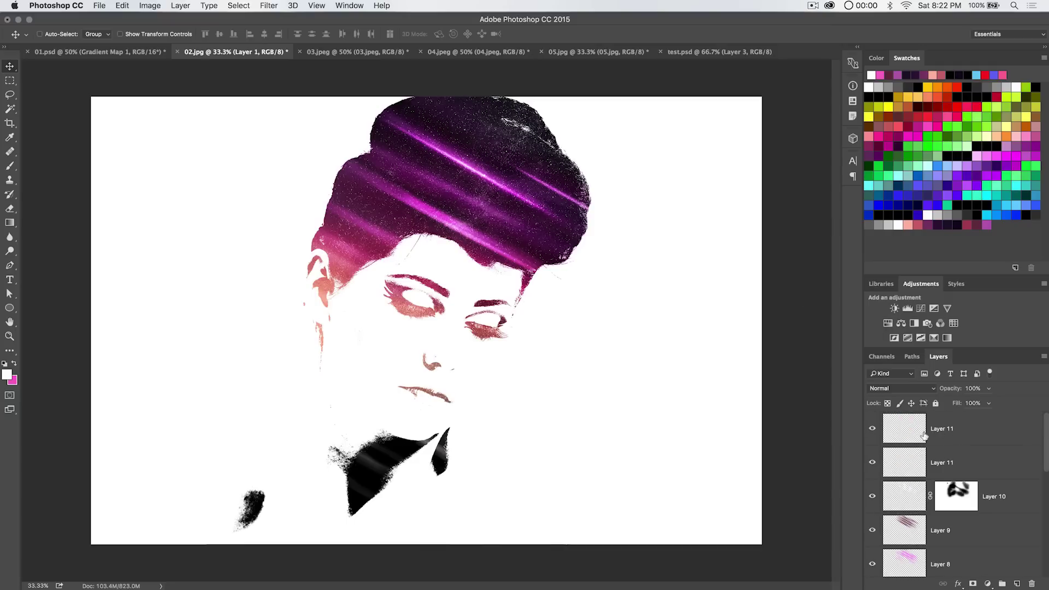